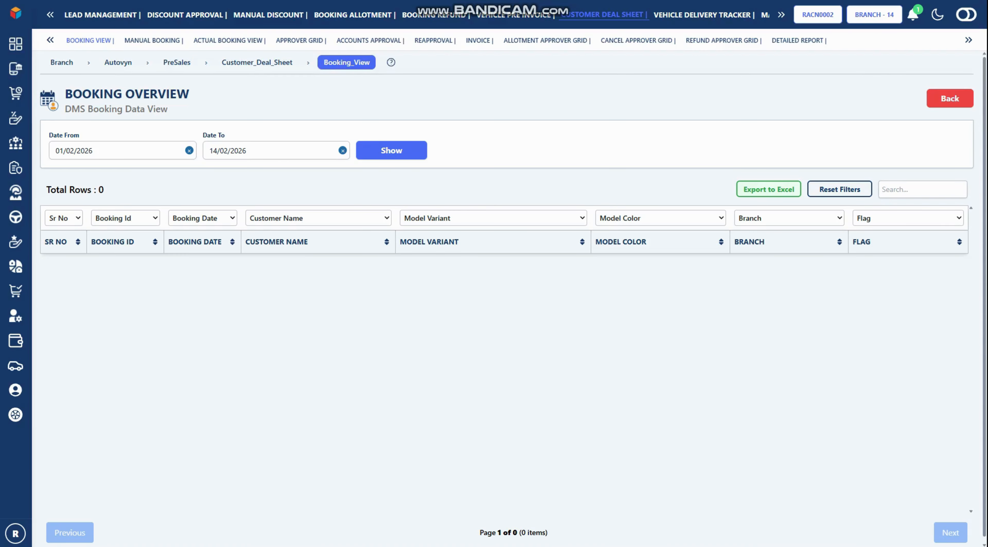
Widen Date From to 01/12/2025, reload bookings, and confirm the Baleno booking as actual
{"action": "double_click", "coordinate": [70, 151]}
{"action": "type", "text": "12"}
{"action": "left_click", "coordinate": [93, 150]}
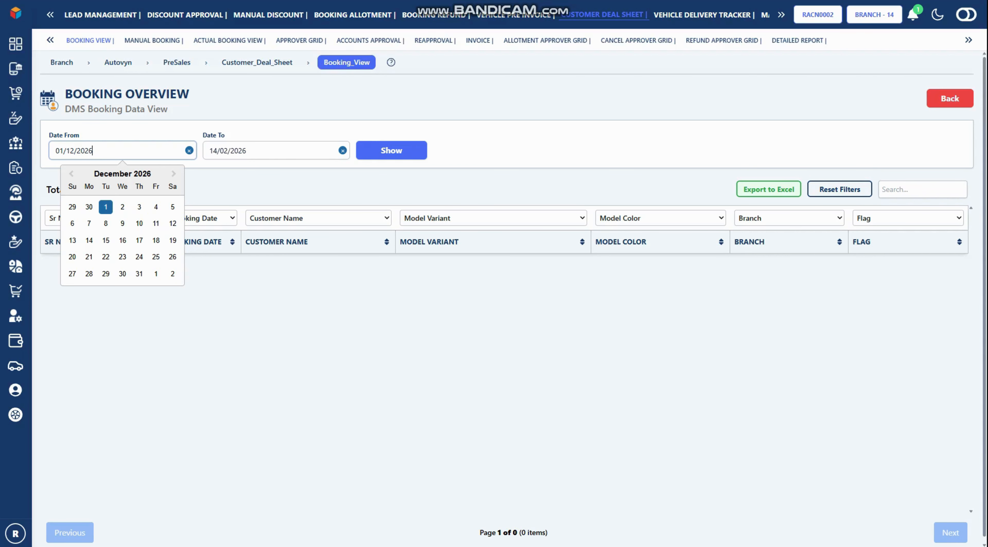
{"action": "key", "text": "BackSpace"}
{"action": "type", "text": "5"}
{"action": "key", "text": "Tab"}
{"action": "key", "text": "Tab"}
{"action": "key", "text": "Return"}
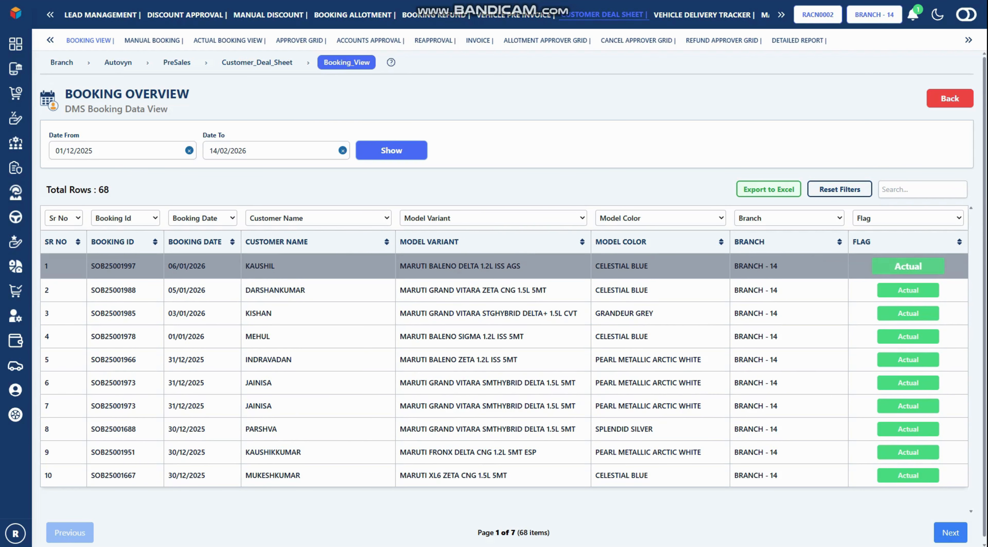
{"action": "left_click", "coordinate": [908, 266]}
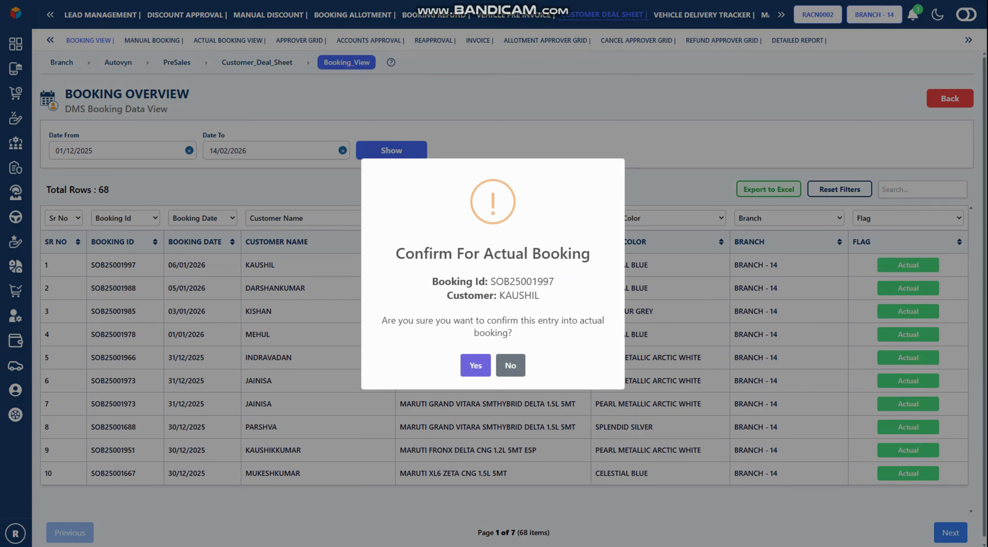
{"action": "left_click", "coordinate": [475, 365]}
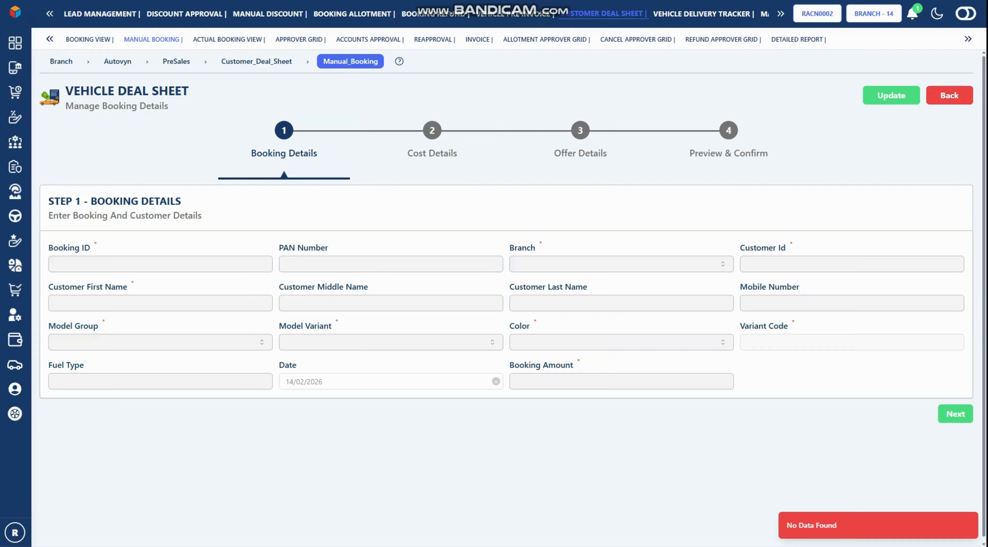
Enter the booking ID, pick the suggested PAN, choose BRANCH - 14 and accept the customer ID
{"action": "left_click", "coordinate": [160, 264]}
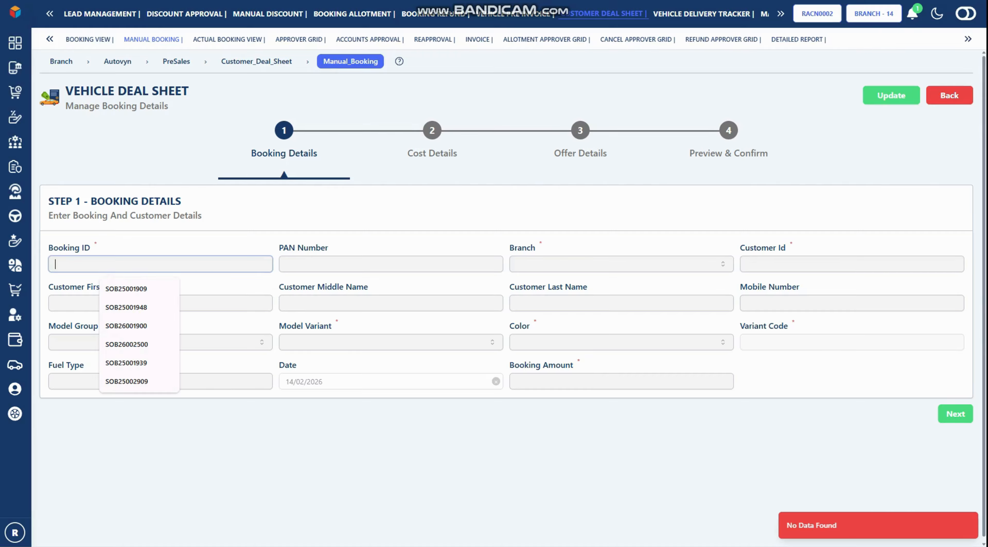
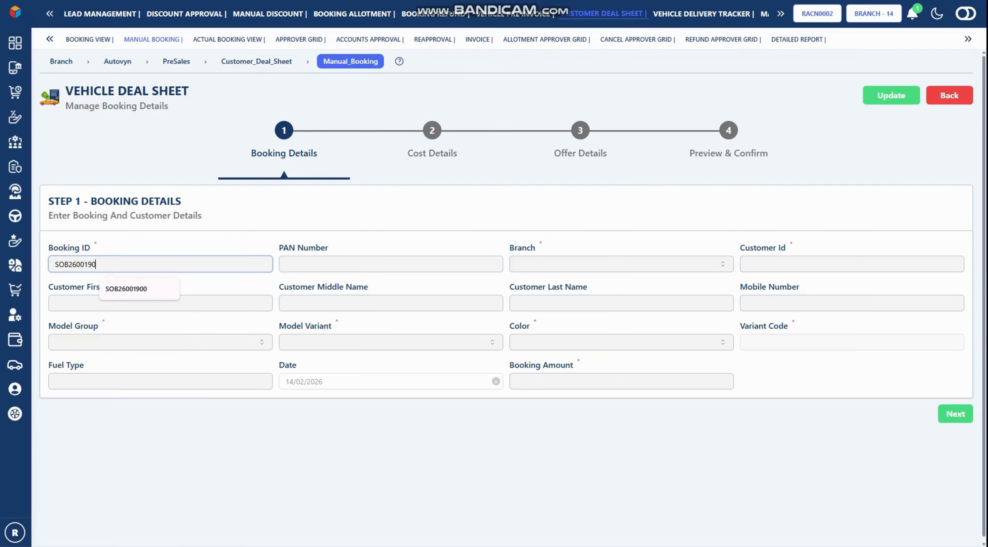
{"action": "key", "text": "Tab"}
{"action": "key", "text": "Down"}
{"action": "key", "text": "Down"}
{"action": "key", "text": "Down"}
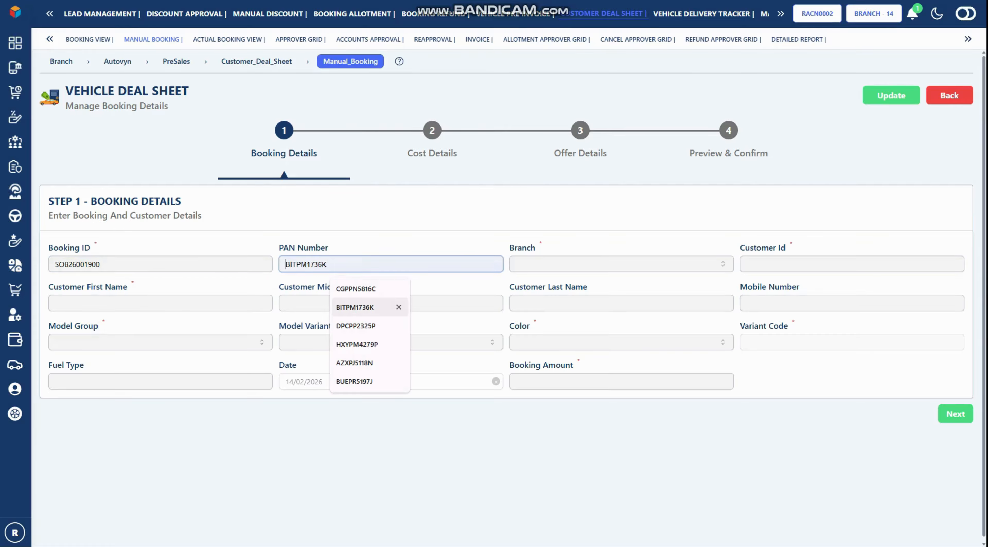
{"action": "key", "text": "Up"}
{"action": "key", "text": "Return"}
{"action": "key", "text": "Tab"}
{"action": "key", "text": "Return"}
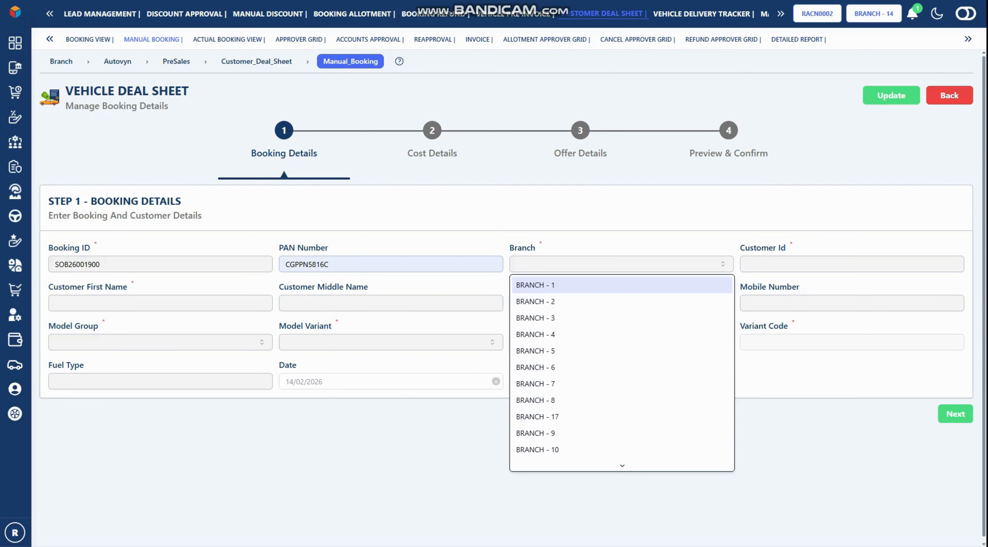
{"action": "key", "text": "Down"}
{"action": "key", "text": "Down"}
{"action": "key", "text": "Down"}
{"action": "key", "text": "Down"}
{"action": "key", "text": "Down"}
{"action": "key", "text": "Down"}
{"action": "key", "text": "Down"}
{"action": "key", "text": "Down"}
{"action": "key", "text": "Down"}
{"action": "key", "text": "Down"}
{"action": "key", "text": "Down"}
{"action": "key", "text": "Down"}
{"action": "key", "text": "Down"}
{"action": "key", "text": "Return"}
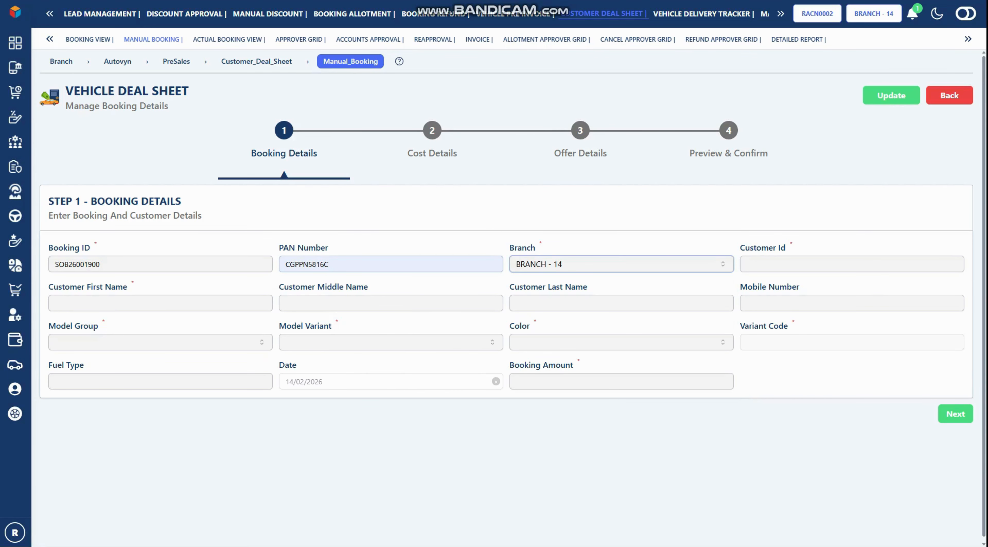
{"action": "key", "text": "Tab"}
{"action": "key", "text": "Down"}
{"action": "key", "text": "Down"}
{"action": "key", "text": "Return"}
{"action": "key", "text": "Tab"}
Fill in the customer's first, middle and last name and mobile number
{"action": "key", "text": "Down"}
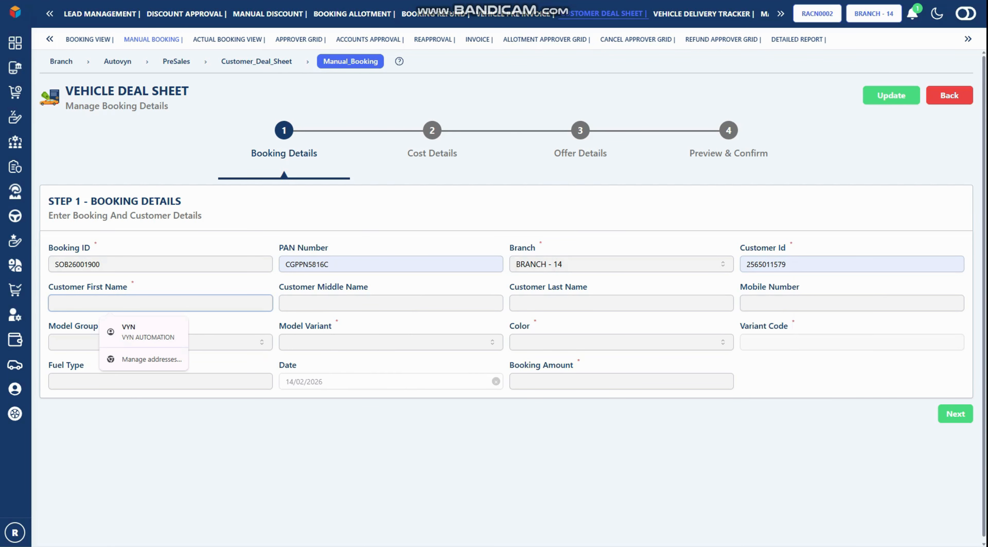
{"action": "key", "text": "Tab"}
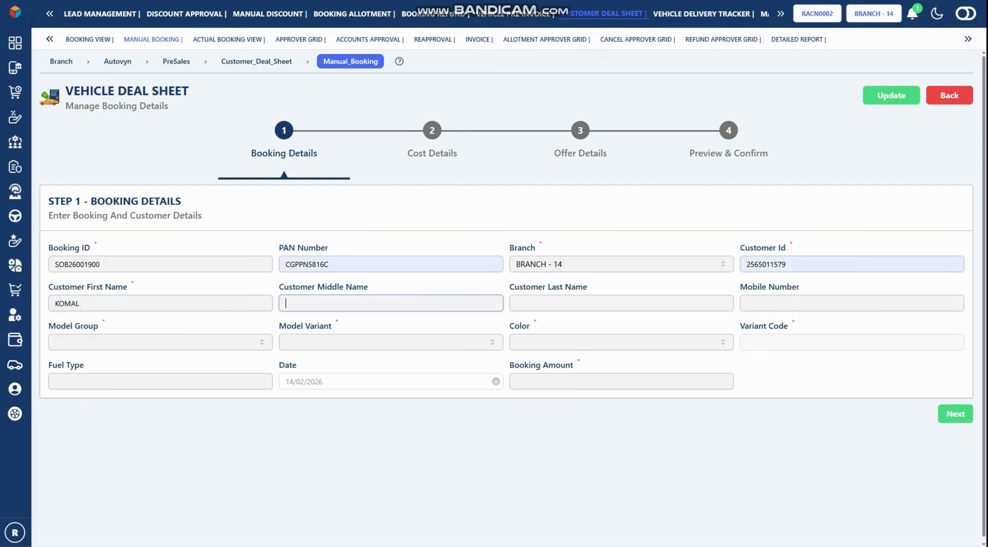
{"action": "key", "text": "Down"}
{"action": "key", "text": "Down"}
{"action": "key", "text": "Down"}
{"action": "key", "text": "Return"}
{"action": "key", "text": "Tab"}
{"action": "key", "text": "Down"}
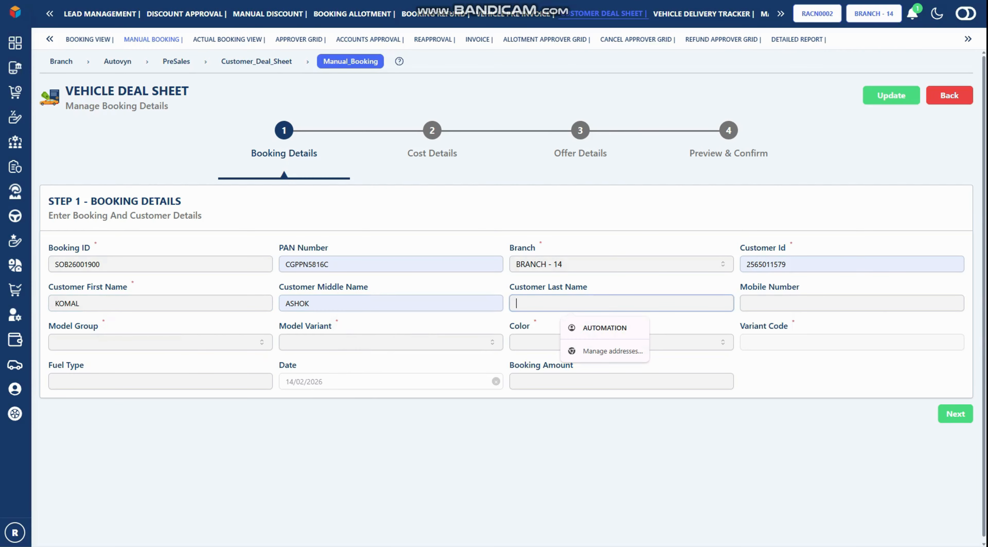
{"action": "key", "text": "Down"}
{"action": "key", "text": "Tab"}
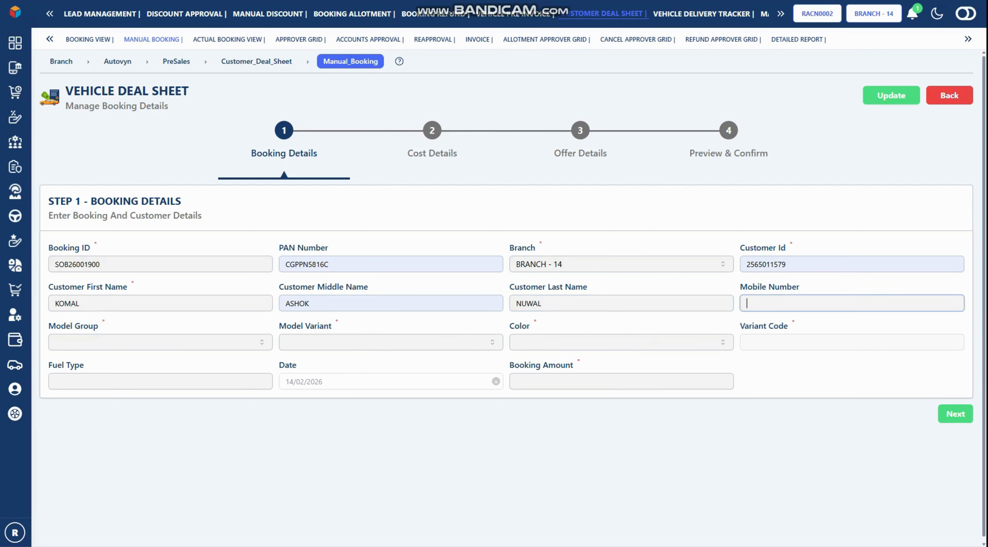
Choose model group GRAND VITARA with the STGHYBRID ALPHA+(O) 1.5L CVT variant
{"action": "left_click", "coordinate": [160, 342]}
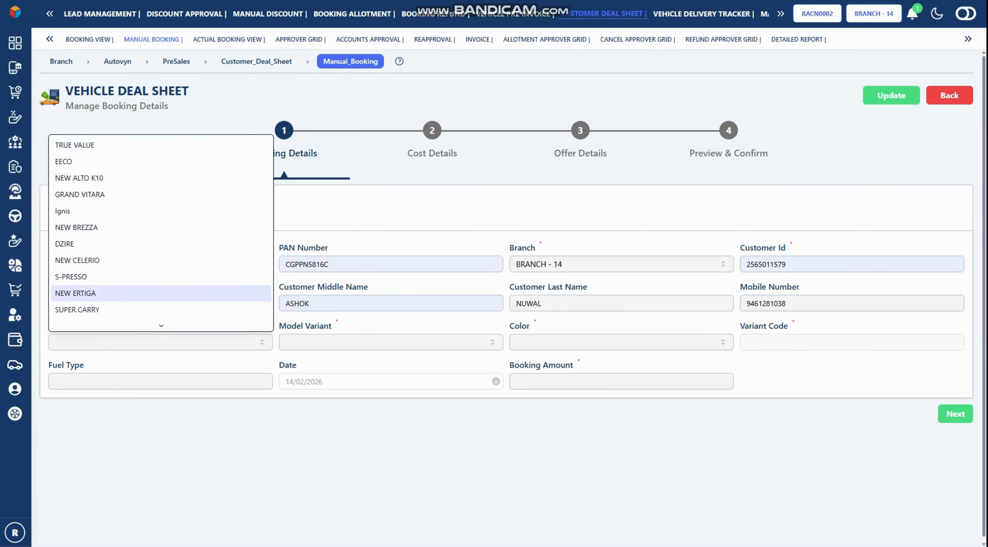
{"action": "scroll", "coordinate": [161, 290], "scroll_direction": "down", "scroll_amount": 1}
{"action": "scroll", "coordinate": [161, 254], "scroll_direction": "up", "scroll_amount": 1}
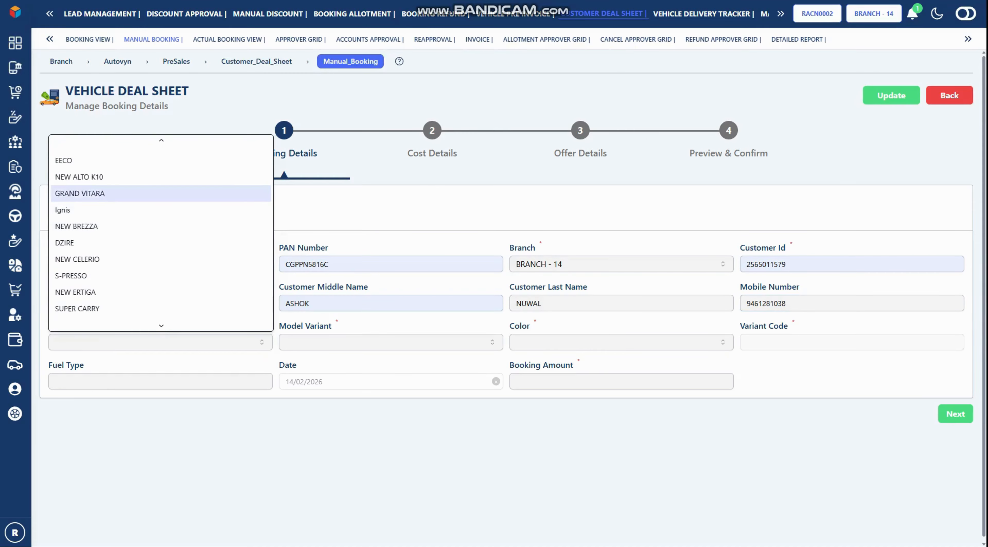
{"action": "left_click", "coordinate": [80, 194]}
{"action": "left_click", "coordinate": [391, 342]}
{"action": "scroll", "coordinate": [409, 230], "scroll_direction": "up", "scroll_amount": 10}
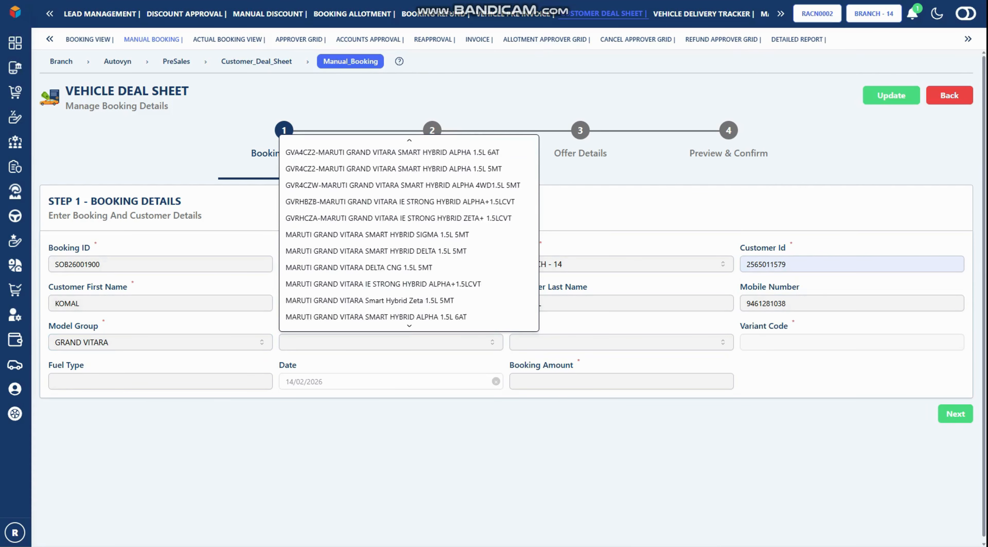
{"action": "scroll", "coordinate": [409, 230], "scroll_direction": "down", "scroll_amount": 1}
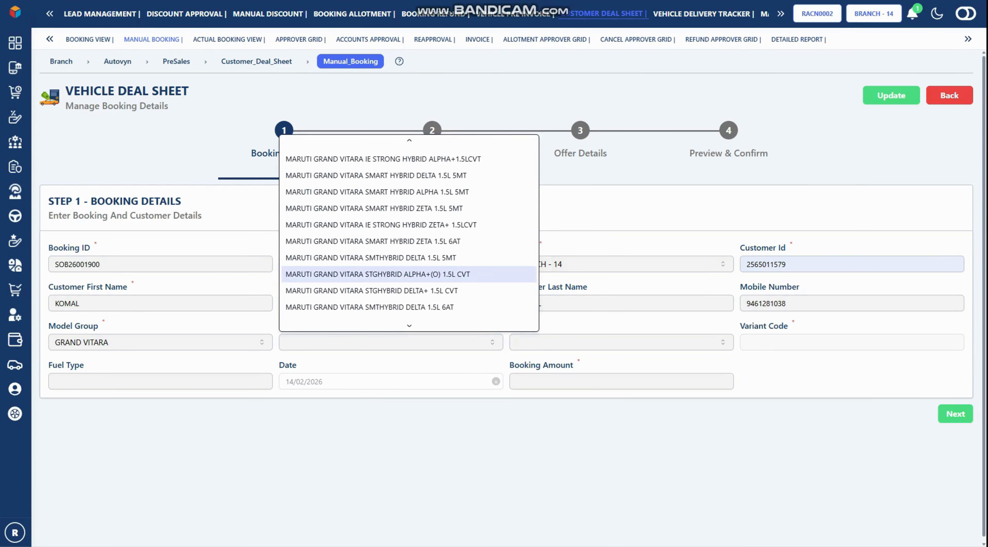
{"action": "left_click", "coordinate": [378, 274]}
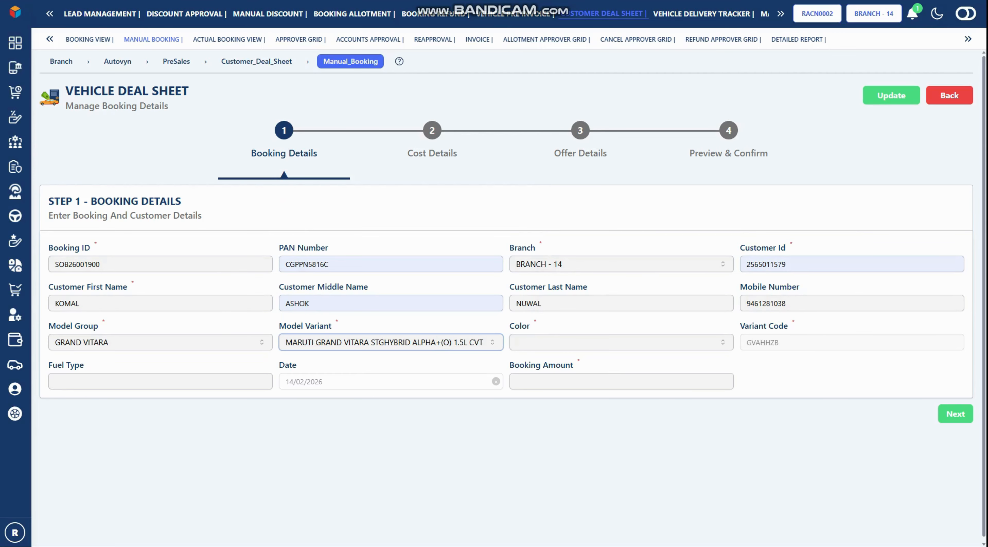
Set colour PEARL METALLIC ARCTIC WHITE, fuel DIESEL and booking amount 12000, then continue
{"action": "left_click", "coordinate": [622, 342]}
{"action": "left_click", "coordinate": [621, 276]}
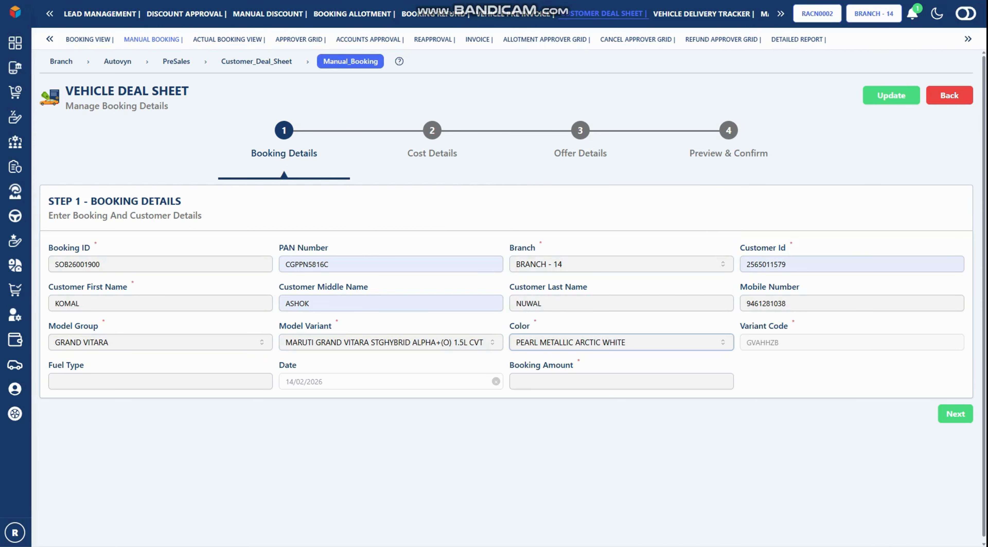
{"action": "key", "text": "Tab"}
{"action": "key", "text": "Down"}
{"action": "key", "text": "Down"}
{"action": "key", "text": "Down"}
{"action": "key", "text": "Up"}
{"action": "key", "text": "Return"}
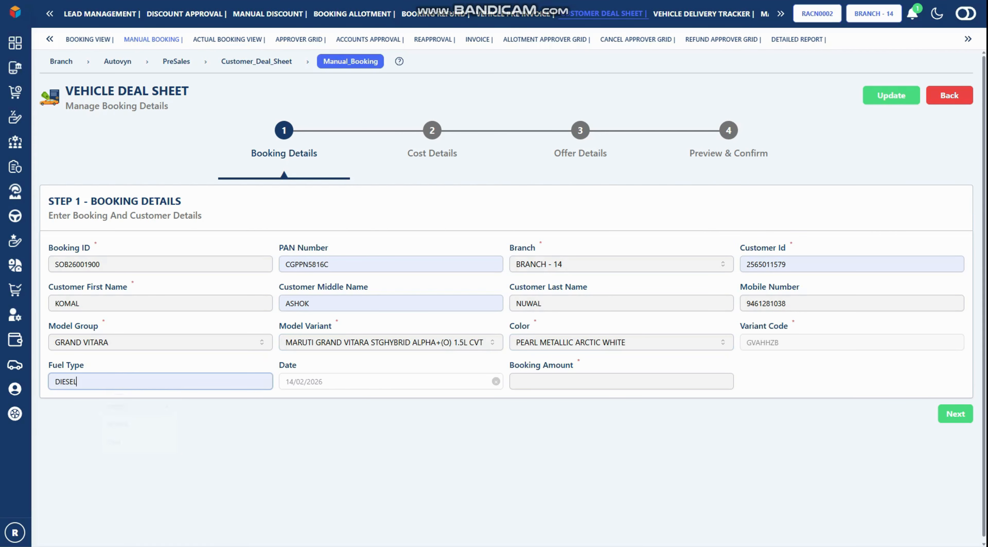
{"action": "key", "text": "Tab"}
{"action": "type", "text": "120"}
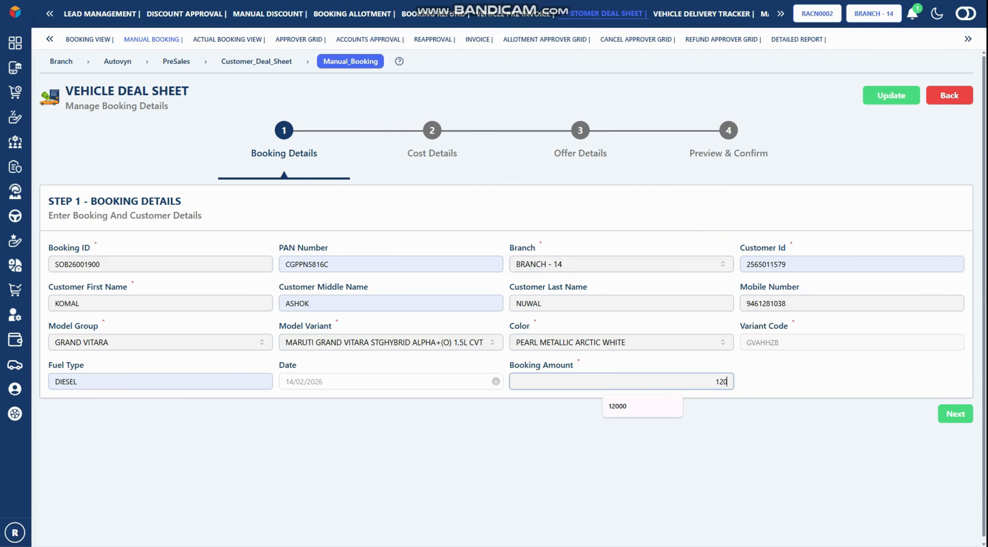
{"action": "type", "text": "00"}
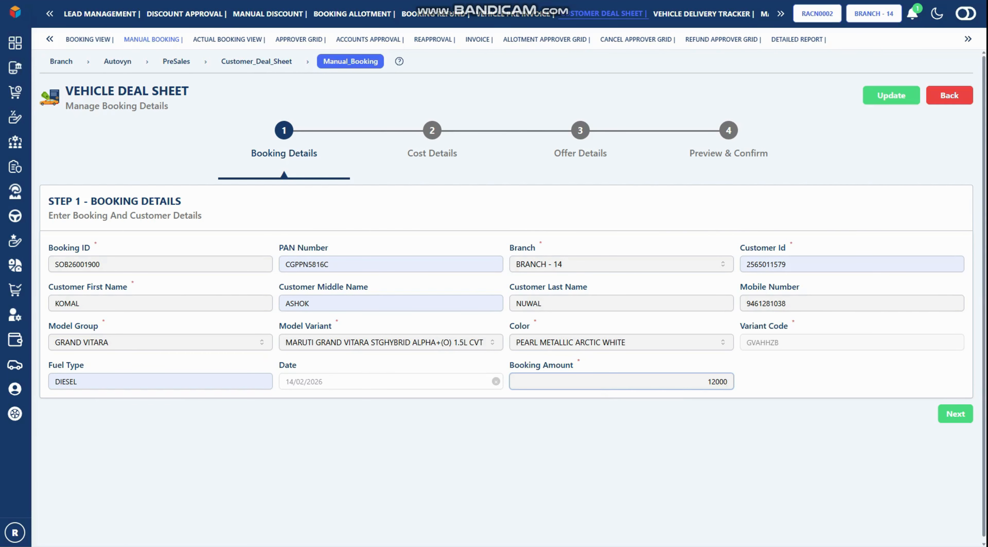
{"action": "key", "text": "Tab"}
{"action": "key", "text": "Return"}
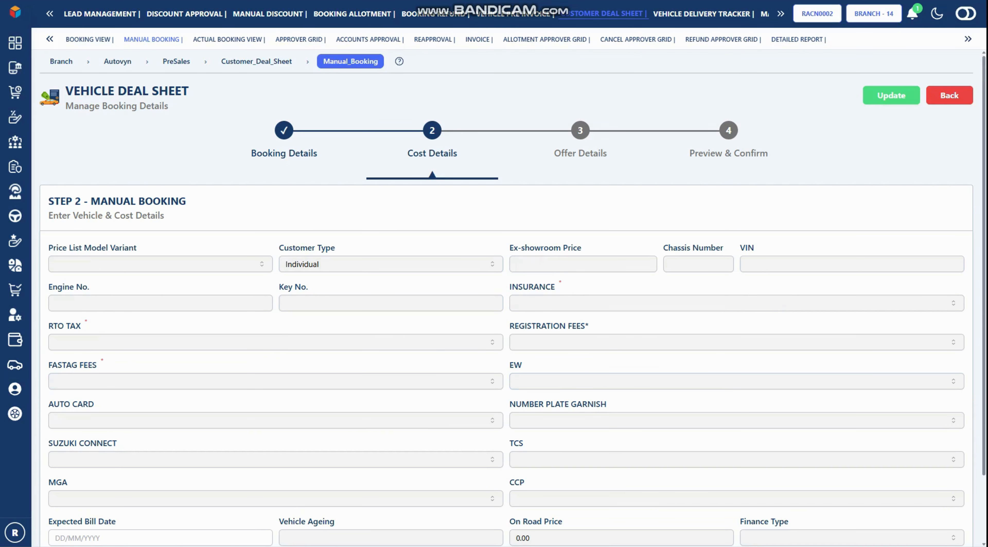
Load prices for GVAHHZB00(D) and fill chassis 1234554, the suggested VIN and engine number 7783599
{"action": "scroll", "coordinate": [512, 298], "scroll_direction": "down", "scroll_amount": 2}
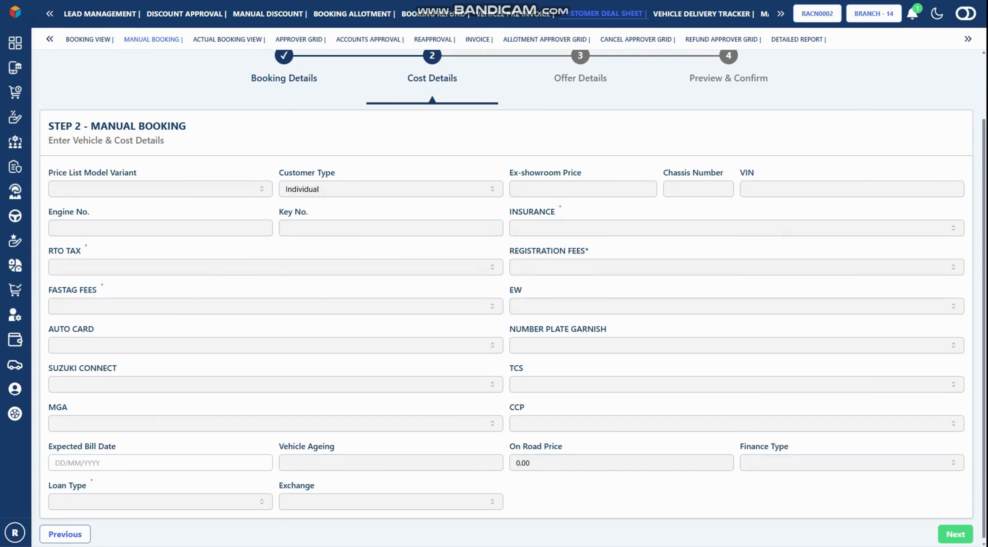
{"action": "left_click", "coordinate": [160, 189]}
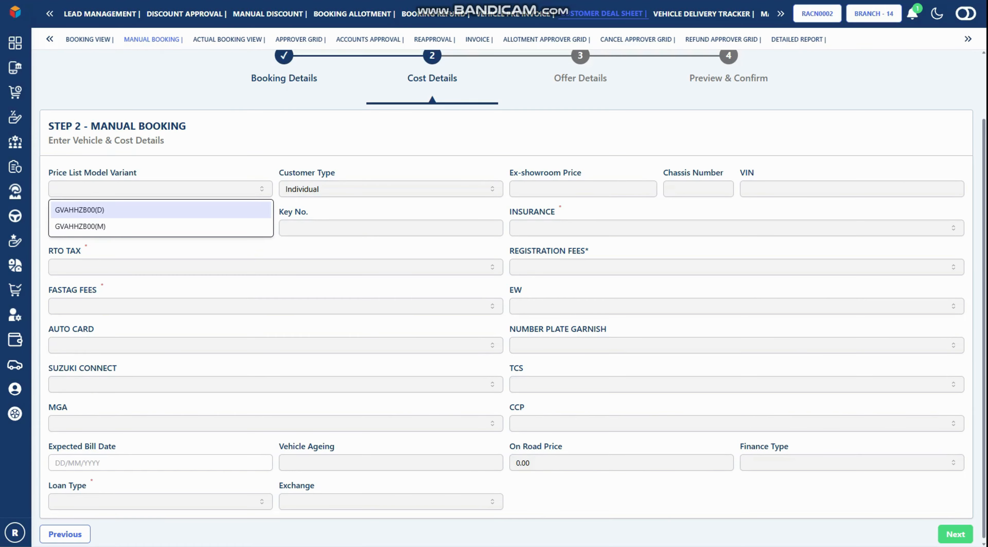
{"action": "key", "text": "Return"}
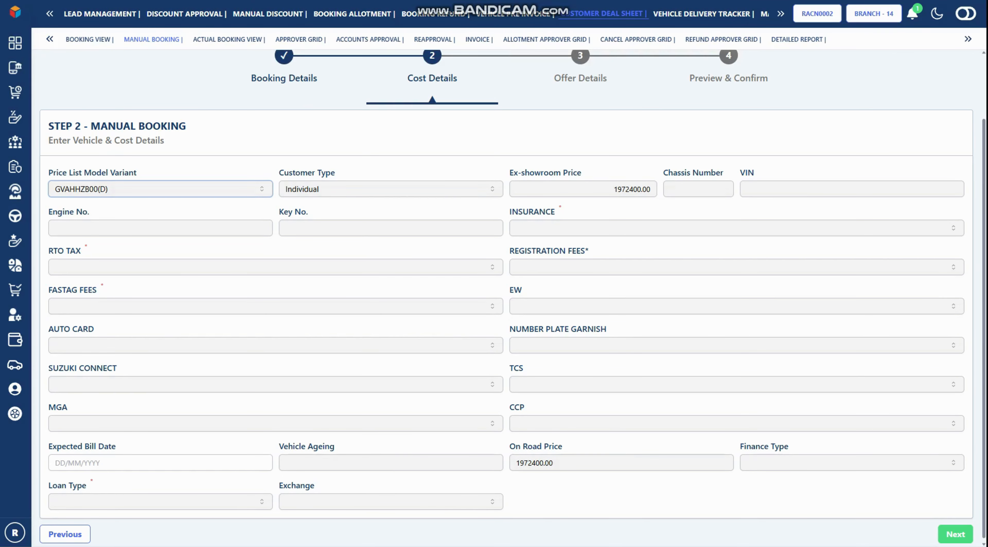
{"action": "left_click", "coordinate": [699, 189]}
{"action": "left_click", "coordinate": [709, 213]}
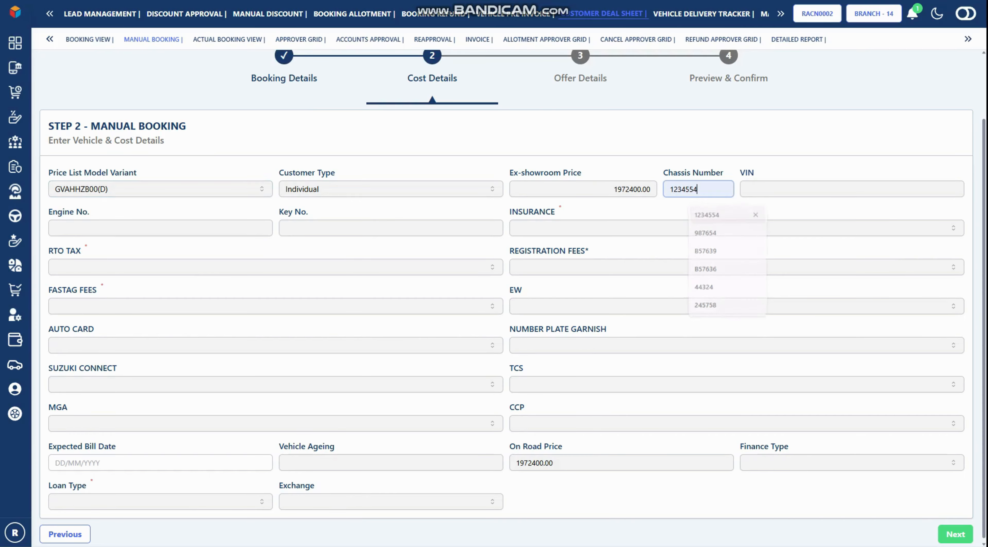
{"action": "left_click", "coordinate": [802, 189]}
{"action": "left_click", "coordinate": [831, 232]}
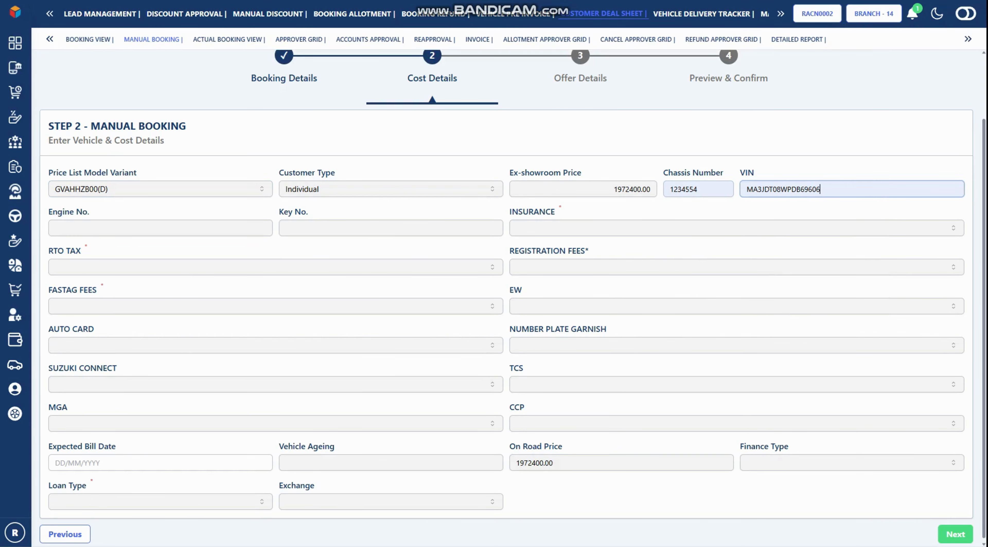
{"action": "left_click", "coordinate": [111, 228]}
{"action": "left_click", "coordinate": [118, 271]}
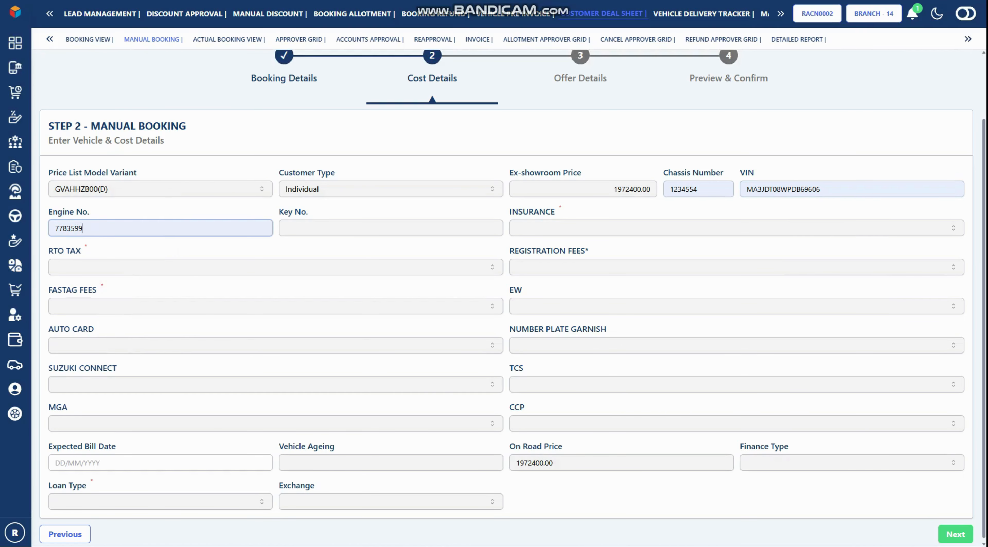
Include insurance with type 1+3 LONG TERM
{"action": "left_click", "coordinate": [736, 228]}
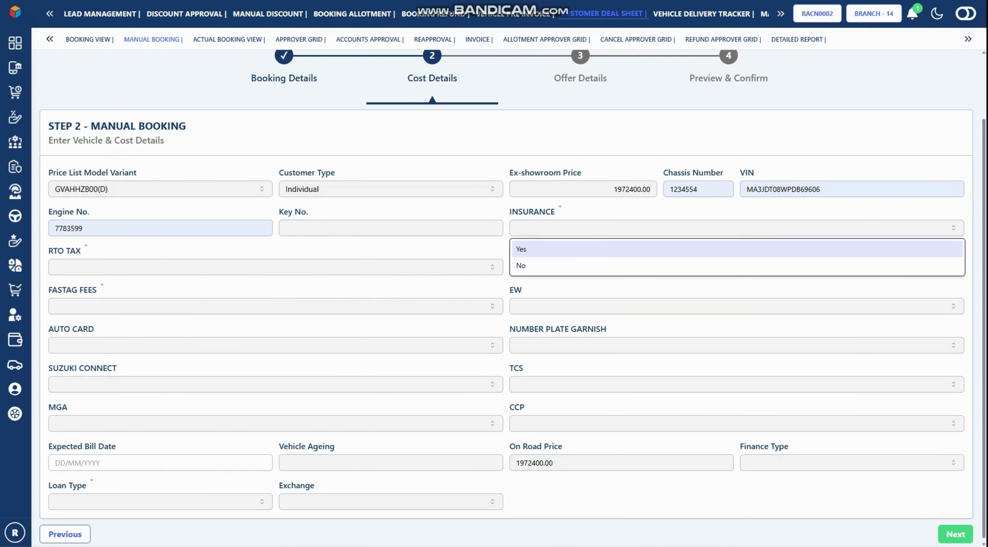
{"action": "left_click", "coordinate": [736, 249]}
{"action": "left_click", "coordinate": [844, 228]}
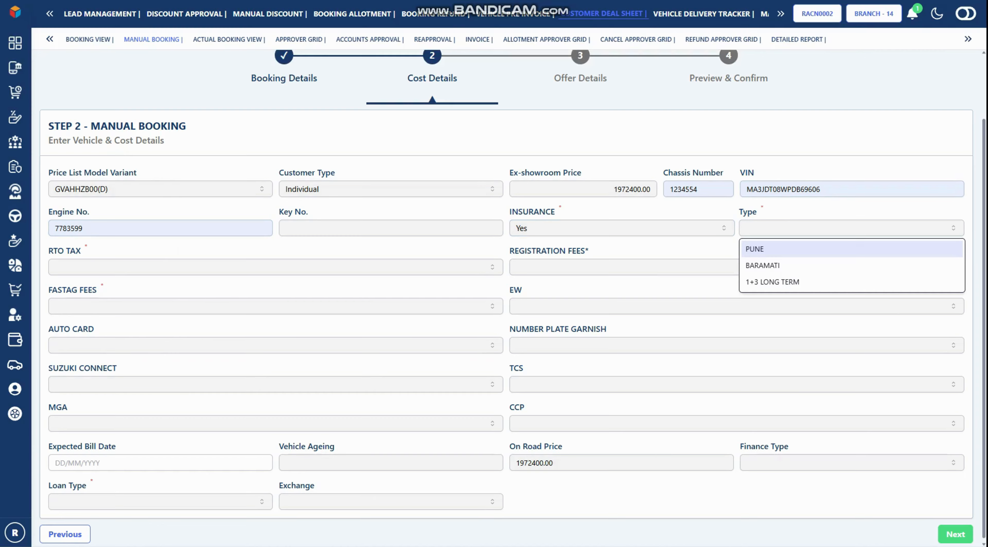
{"action": "key", "text": "Down"}
{"action": "key", "text": "Down"}
{"action": "key", "text": "Return"}
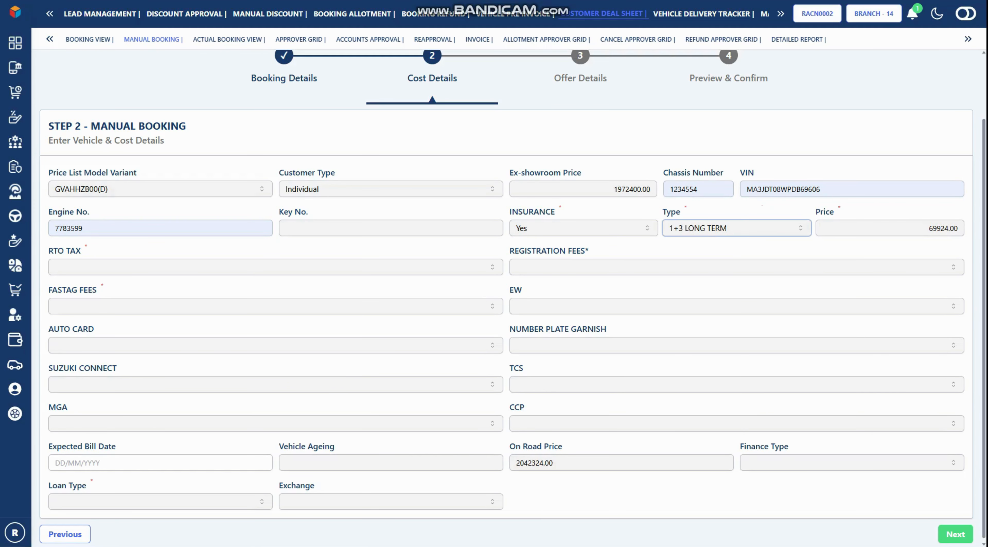
Set RTO tax to Yes with CORPORATE type, and registration and FASTAG fees to No
{"action": "left_click", "coordinate": [275, 267]}
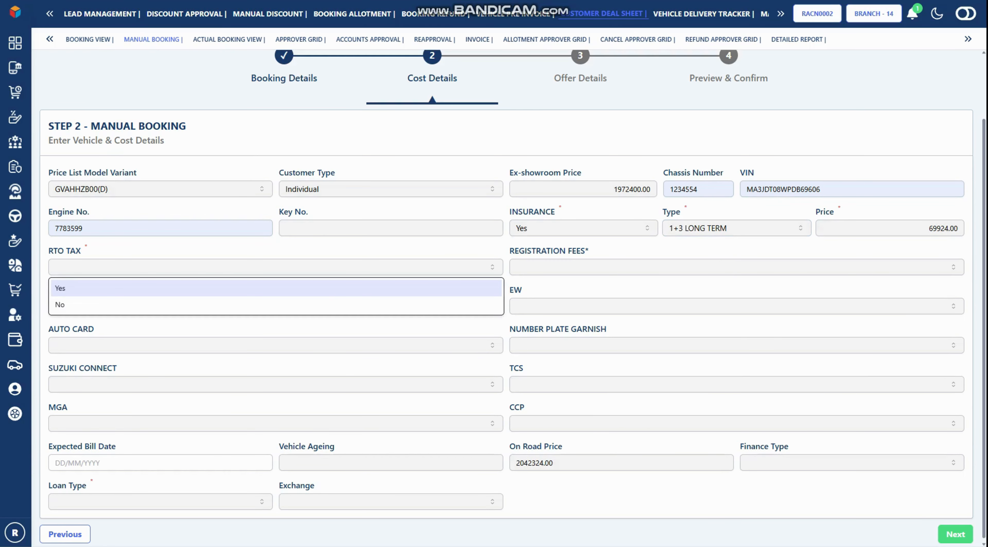
{"action": "left_click", "coordinate": [275, 288]}
{"action": "left_click", "coordinate": [391, 267]}
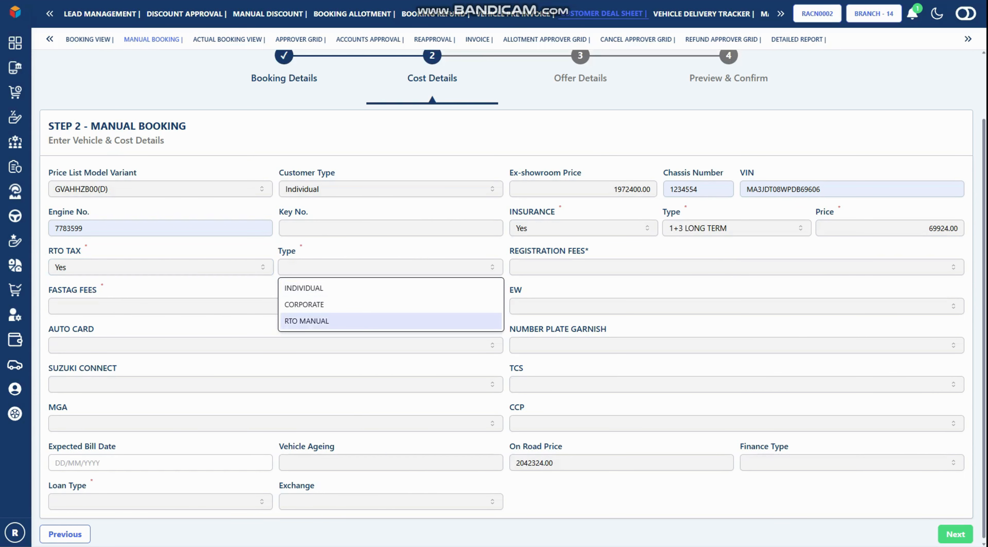
{"action": "key", "text": "Return"}
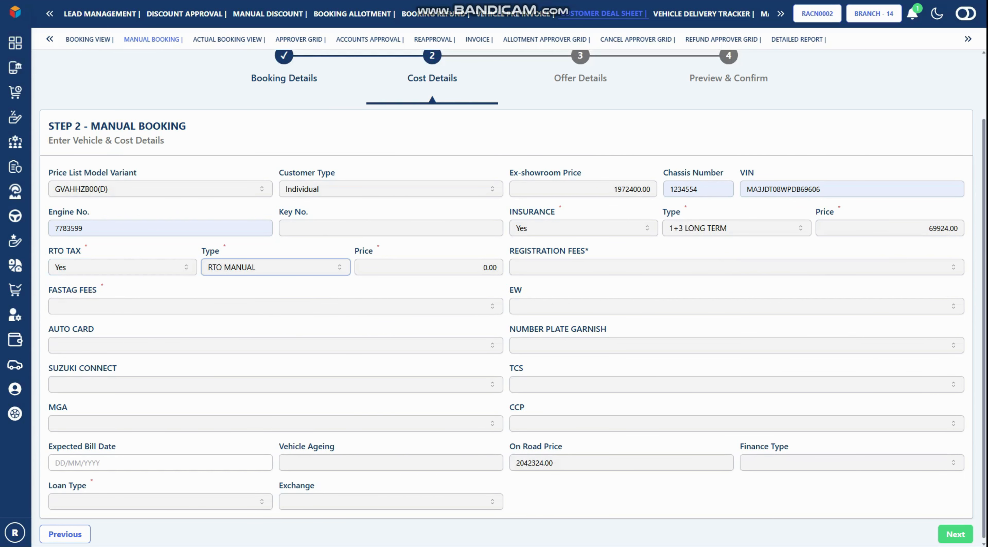
{"action": "key", "text": "space"}
{"action": "key", "text": "Up"}
{"action": "key", "text": "Return"}
{"action": "key", "text": "Tab"}
{"action": "key", "text": "space"}
{"action": "key", "text": "Down"}
{"action": "key", "text": "Return"}
{"action": "key", "text": "Tab"}
{"action": "key", "text": "space"}
{"action": "key", "text": "Down"}
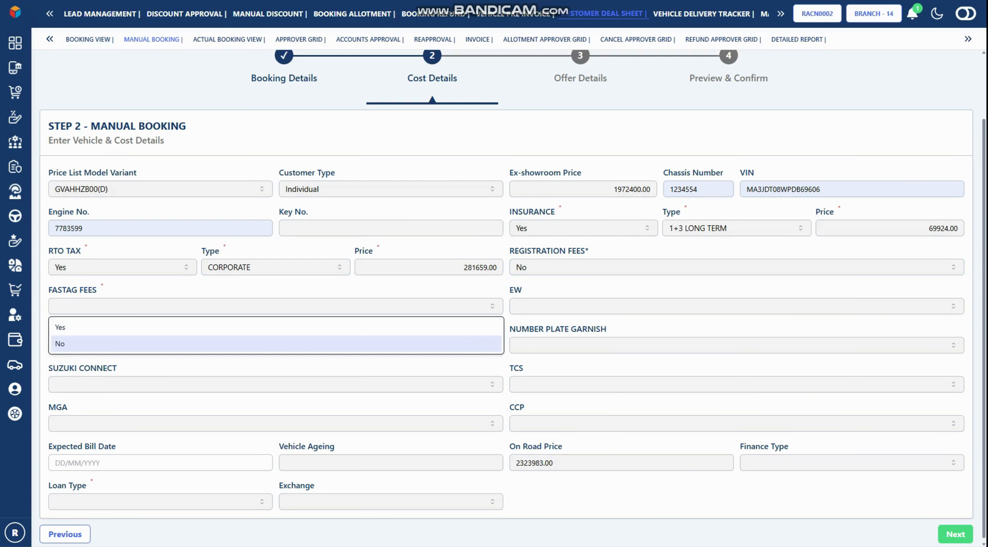
{"action": "key", "text": "Return"}
Include the extended warranty as EW 6 YEAR
{"action": "key", "text": "Tab"}
{"action": "key", "text": "space"}
{"action": "key", "text": "Return"}
{"action": "key", "text": "Tab"}
{"action": "key", "text": "space"}
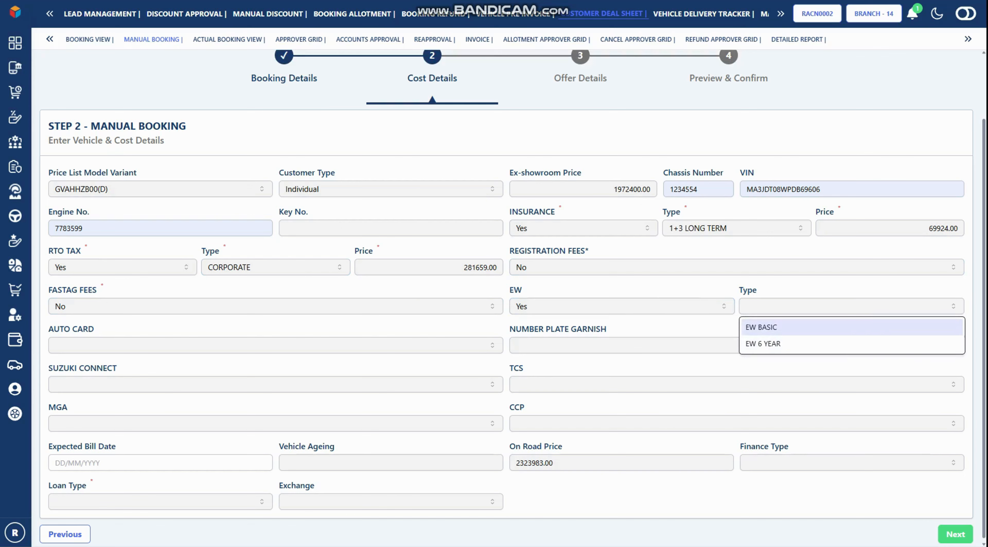
{"action": "key", "text": "Down"}
{"action": "key", "text": "Return"}
Set auto card and number plate garnish to No, and add Suzuki Connect at 12000
{"action": "key", "text": "Tab"}
{"action": "key", "text": "space"}
{"action": "key", "text": "Down"}
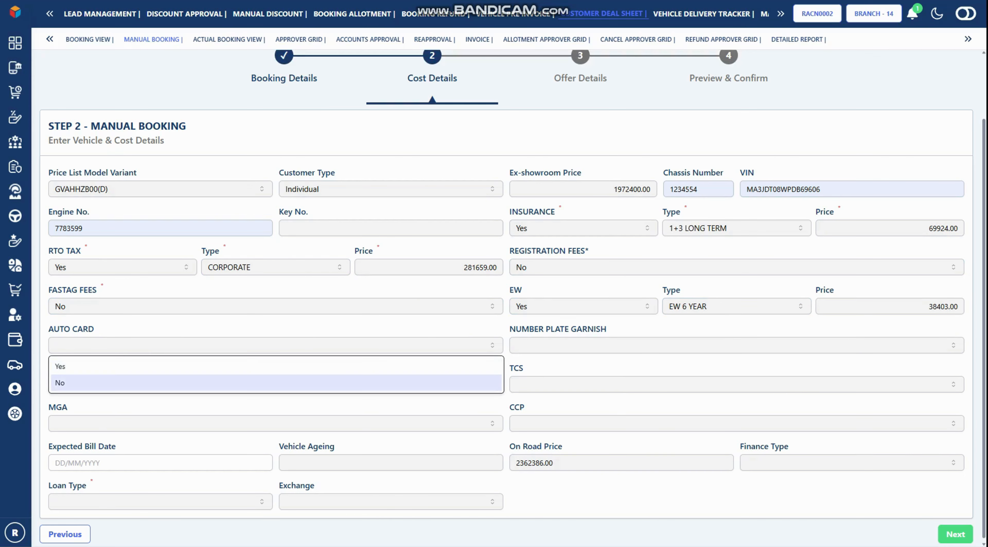
{"action": "key", "text": "Return"}
{"action": "key", "text": "Tab"}
{"action": "key", "text": "space"}
{"action": "key", "text": "Down"}
{"action": "key", "text": "Return"}
{"action": "key", "text": "Tab"}
{"action": "key", "text": "space"}
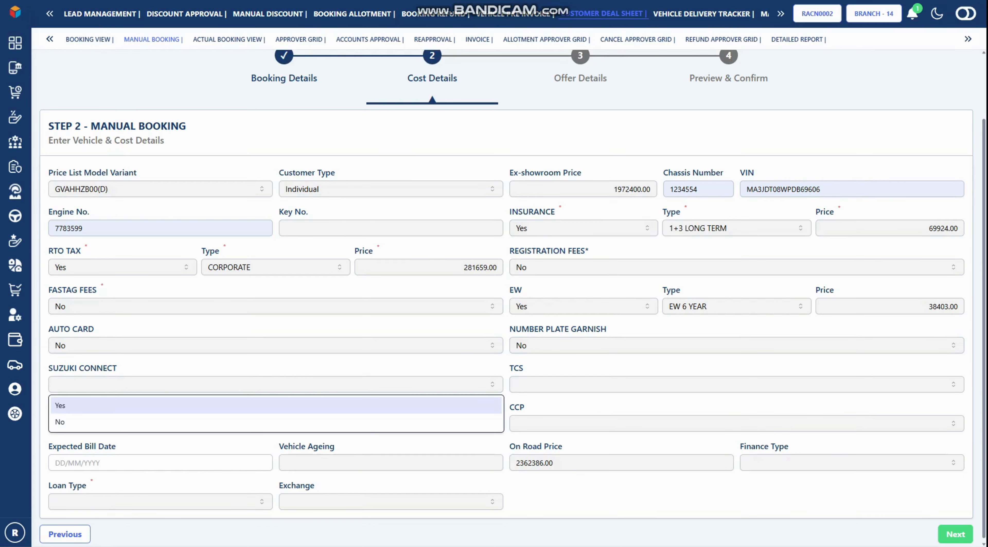
{"action": "key", "text": "Return"}
{"action": "key", "text": "Tab"}
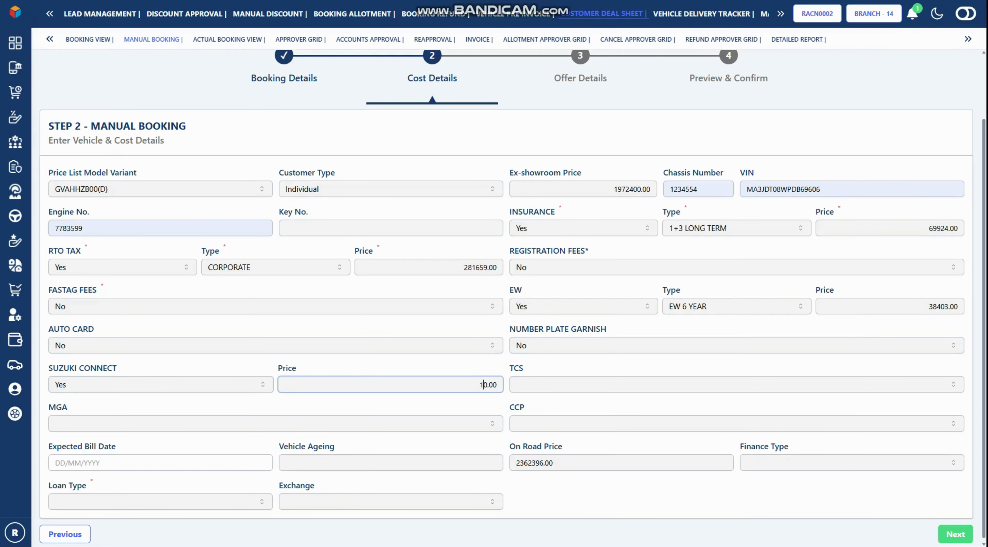
{"action": "type", "text": "12000"}
{"action": "key", "text": "Tab"}
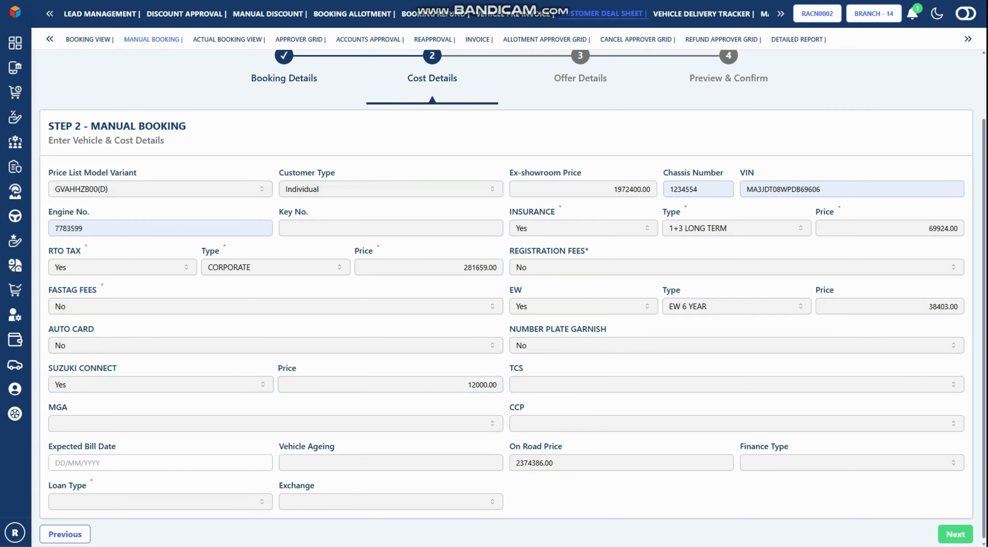
Set expected bill date 14/02/2026, vehicle ageing 1 and finance type NO
{"action": "key", "text": "Tab"}
{"action": "key", "text": "Down"}
{"action": "key", "text": "Up"}
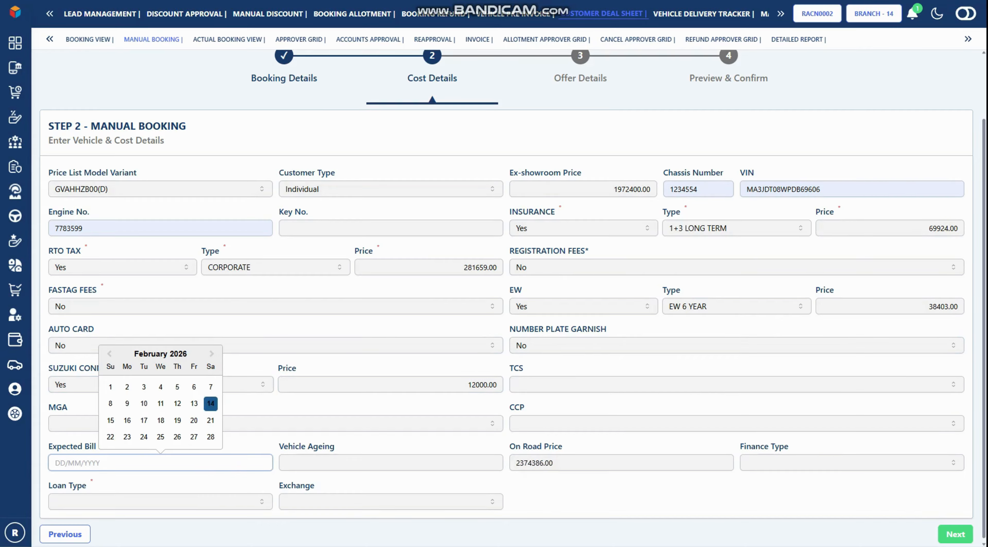
{"action": "key", "text": "Return"}
{"action": "key", "text": "Tab"}
{"action": "type", "text": "1"}
{"action": "key", "text": "Tab"}
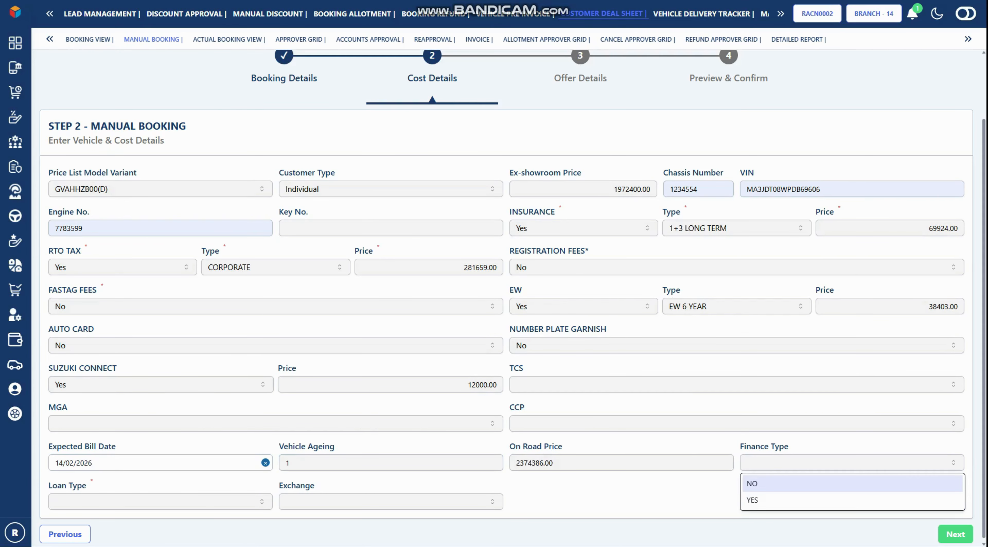
{"action": "key", "text": "Return"}
Add a BALENO exchange with its registration number and relation SISTER, then continue
{"action": "key", "text": "Tab"}
{"action": "key", "text": "Tab"}
{"action": "key", "text": "Down"}
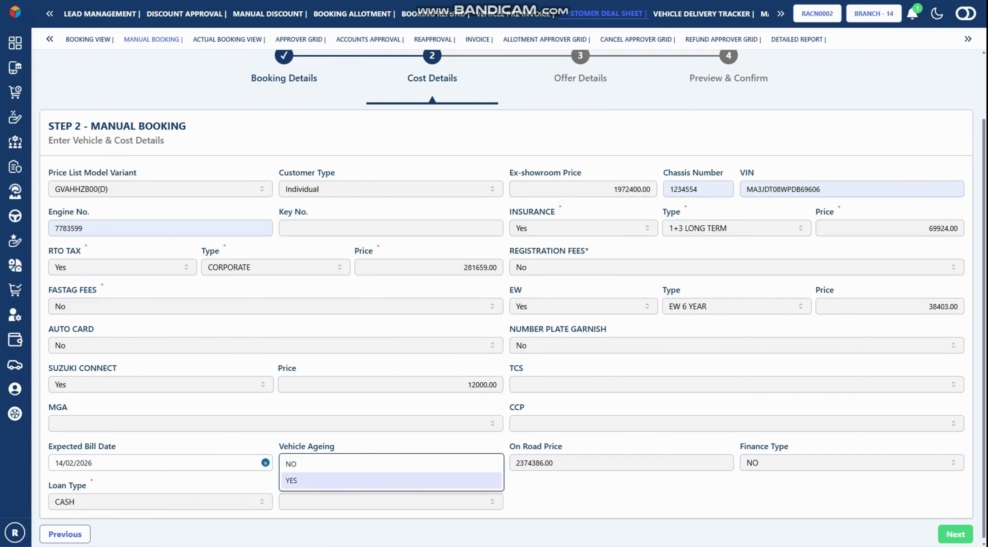
{"action": "key", "text": "Return"}
{"action": "key", "text": "space"}
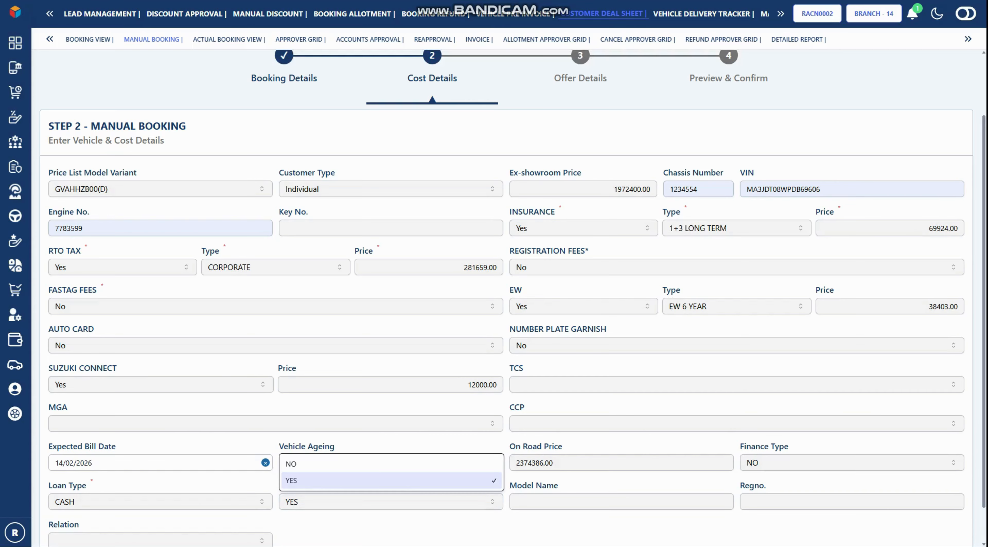
{"action": "key", "text": "Tab"}
{"action": "key", "text": "Up"}
{"action": "key", "text": "Return"}
{"action": "key", "text": "Tab"}
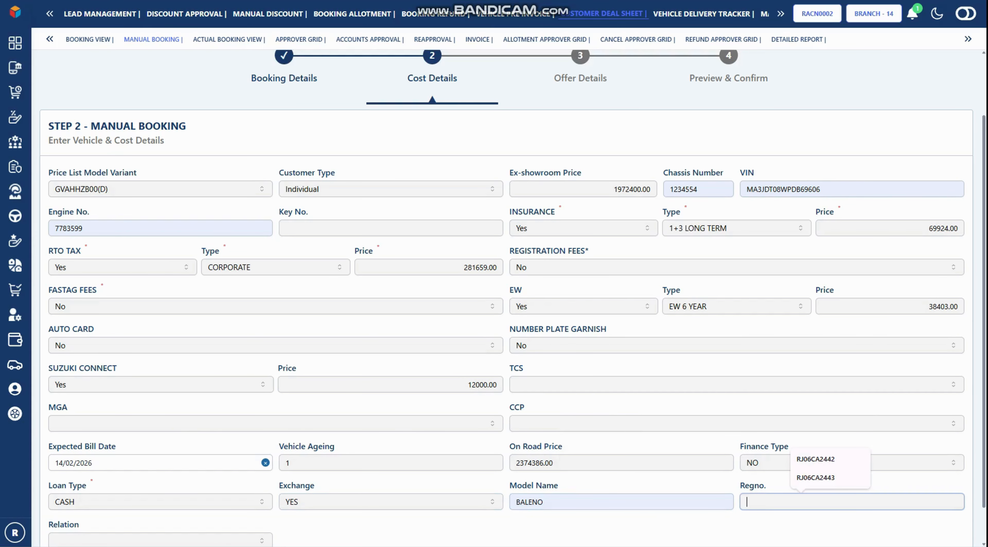
{"action": "type", "text": "RJ06CA2443"}
{"action": "key", "text": "Tab"}
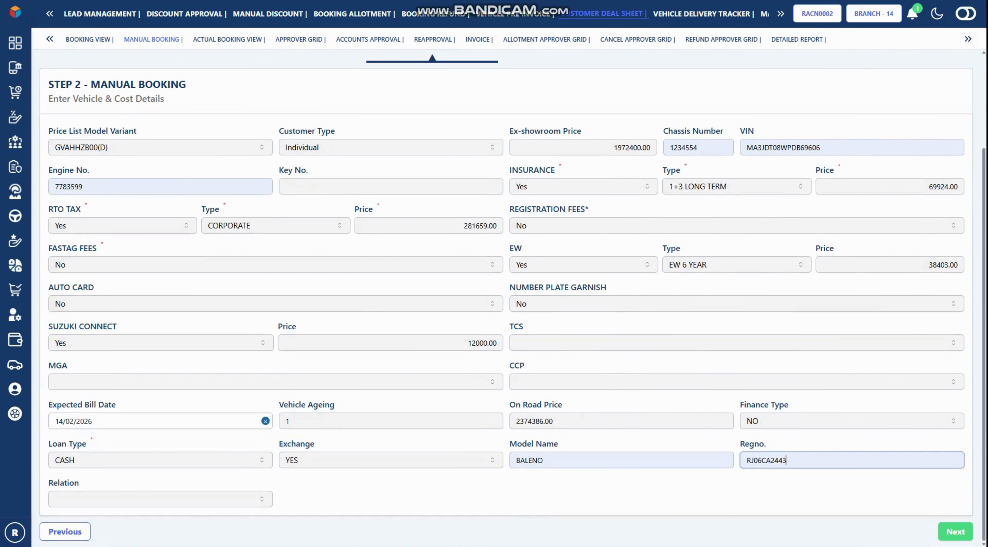
{"action": "key", "text": "Down"}
{"action": "key", "text": "Down"}
{"action": "key", "text": "Down"}
{"action": "key", "text": "Down"}
{"action": "key", "text": "Return"}
{"action": "scroll", "coordinate": [512, 298], "scroll_direction": "up", "scroll_amount": 3}
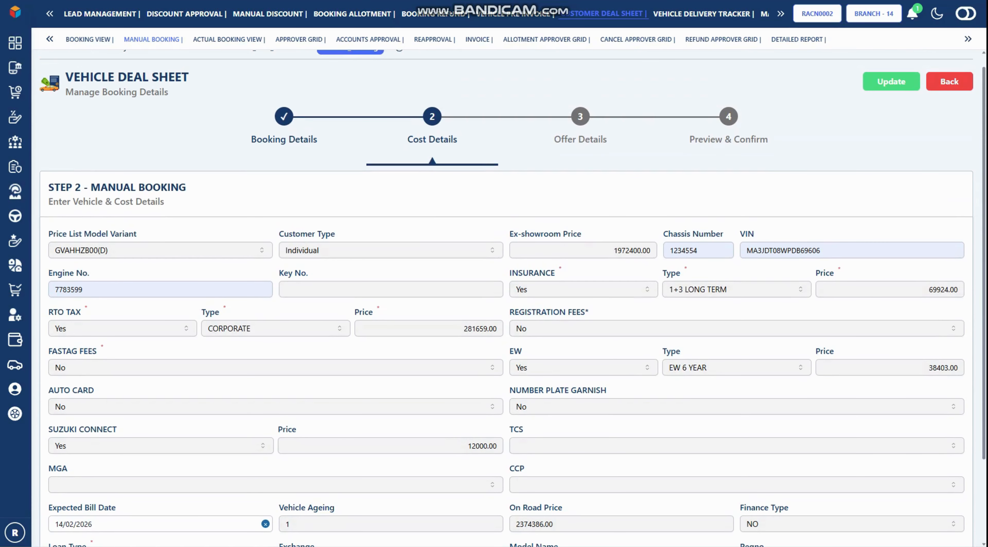
{"action": "key", "text": "Return"}
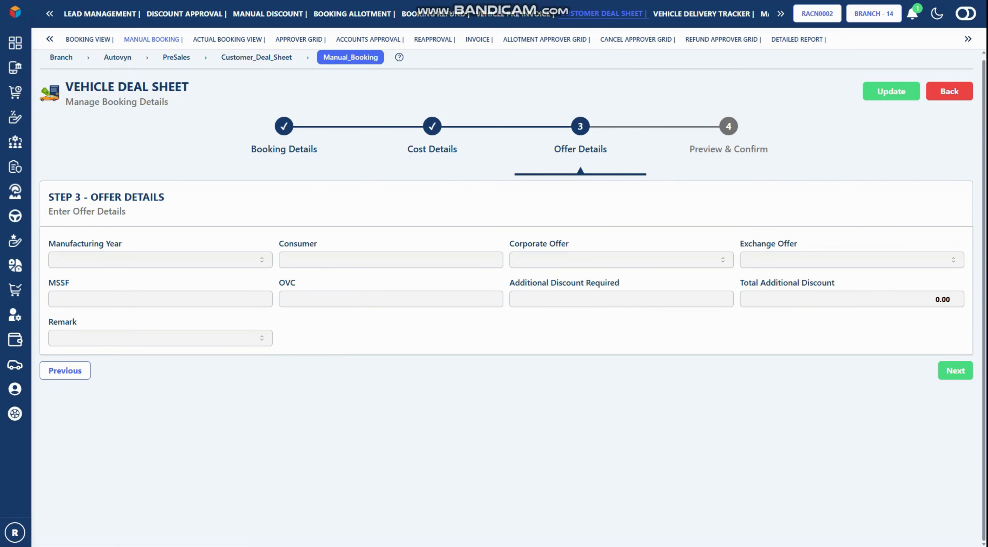
Set manufacturing year 2026 and the corporate offer to Yes with type ISL
{"action": "key", "text": "Tab"}
{"action": "key", "text": "Down"}
{"action": "key", "text": "Return"}
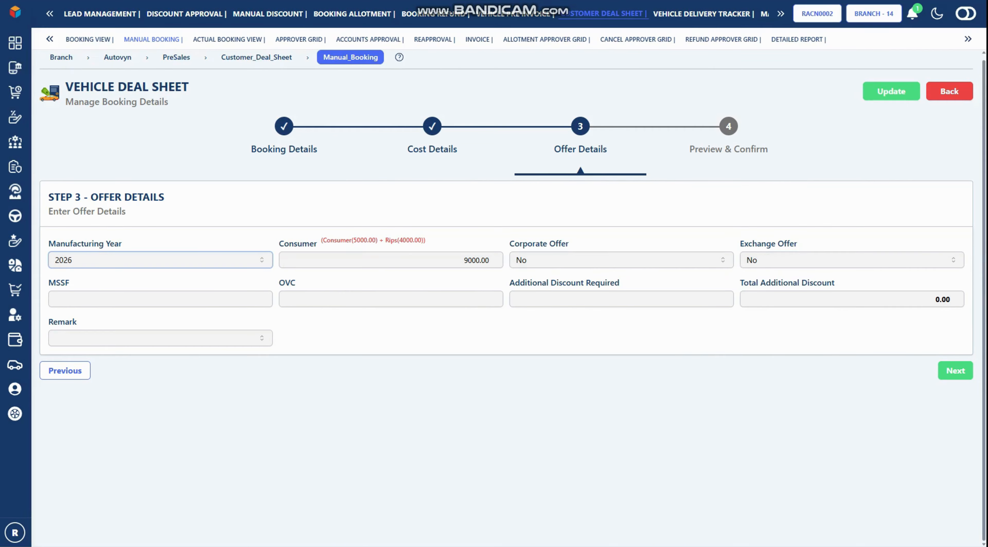
{"action": "key", "text": "Tab"}
{"action": "key", "text": "Up"}
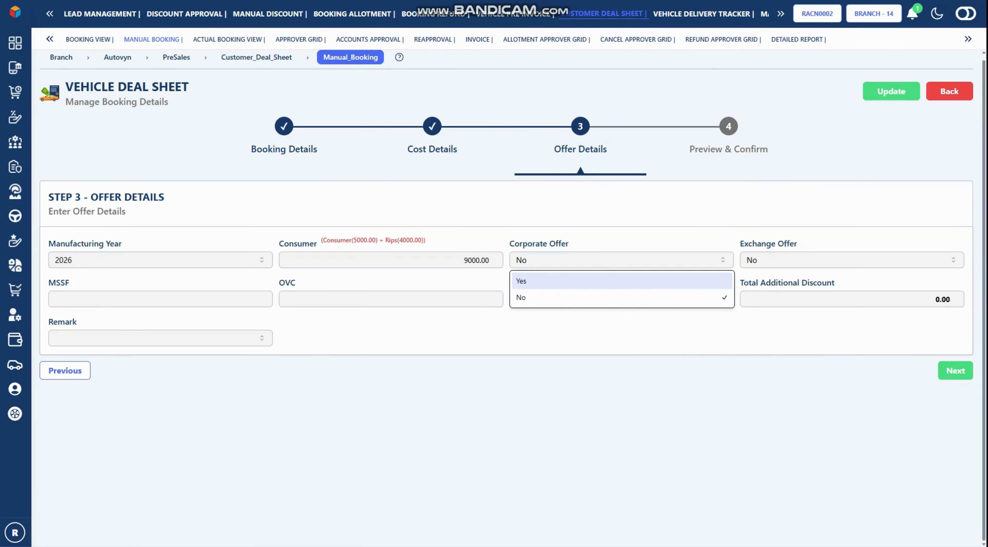
{"action": "key", "text": "Return"}
{"action": "key", "text": "Tab"}
{"action": "key", "text": "Down"}
{"action": "key", "text": "Return"}
Turn the exchange offer on with the Exchange (500.00) type
{"action": "key", "text": "Tab"}
{"action": "key", "text": "Down"}
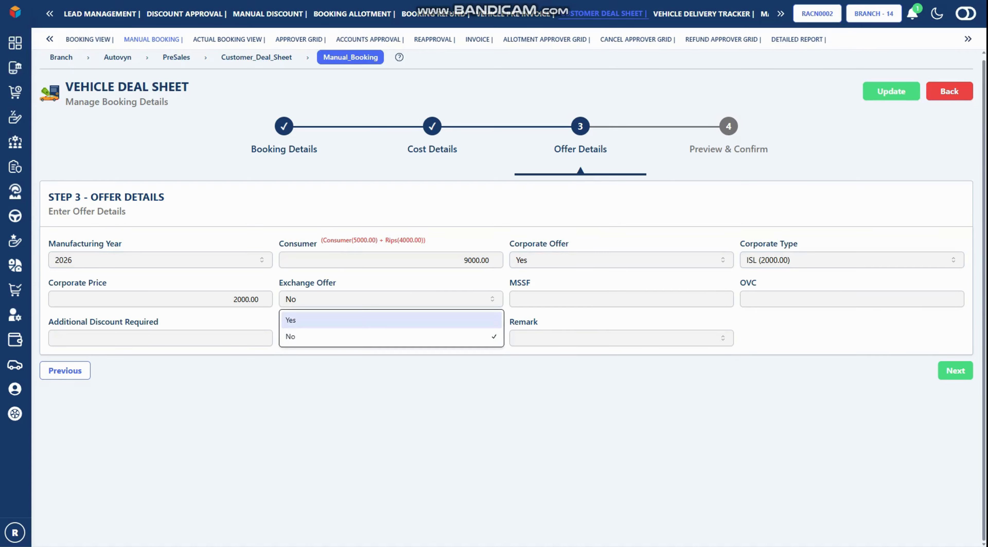
{"action": "key", "text": "Return"}
{"action": "key", "text": "Tab"}
{"action": "key", "text": "Down"}
{"action": "key", "text": "Return"}
Enter MSSF 1200, OVC 300, additional discount 5000 and remark Out of Zone, then go to Preview
{"action": "key", "text": "Tab"}
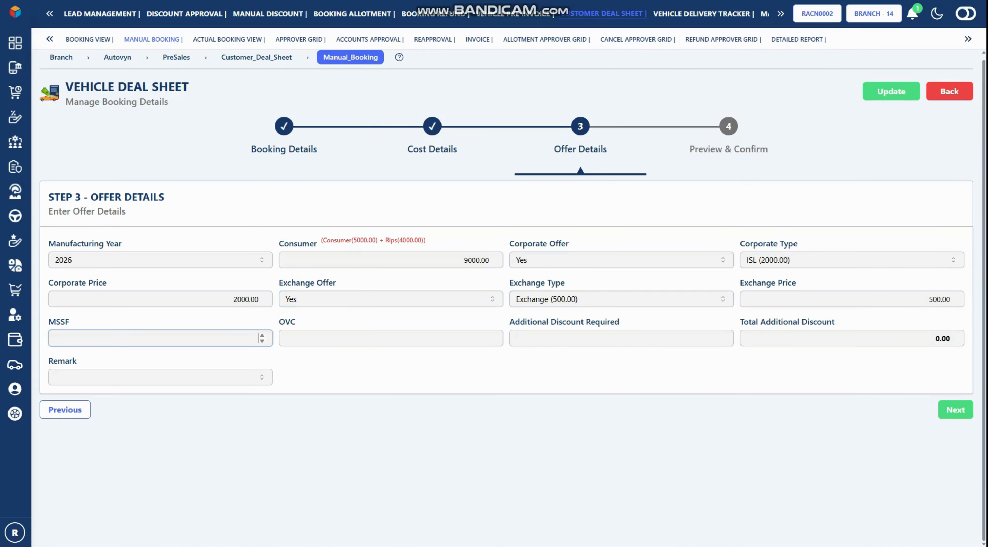
{"action": "type", "text": "1200"}
{"action": "key", "text": "Tab"}
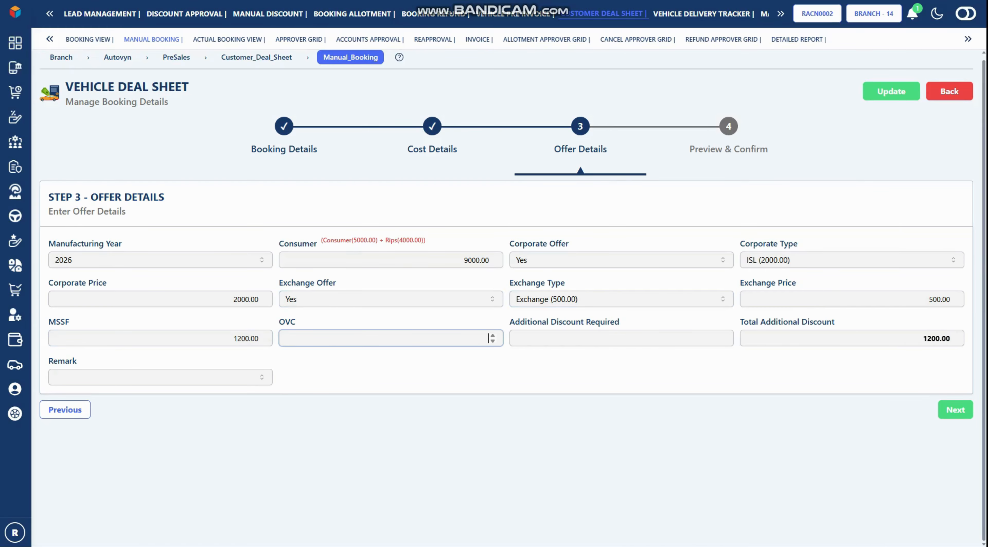
{"action": "type", "text": "300"}
{"action": "key", "text": "Tab"}
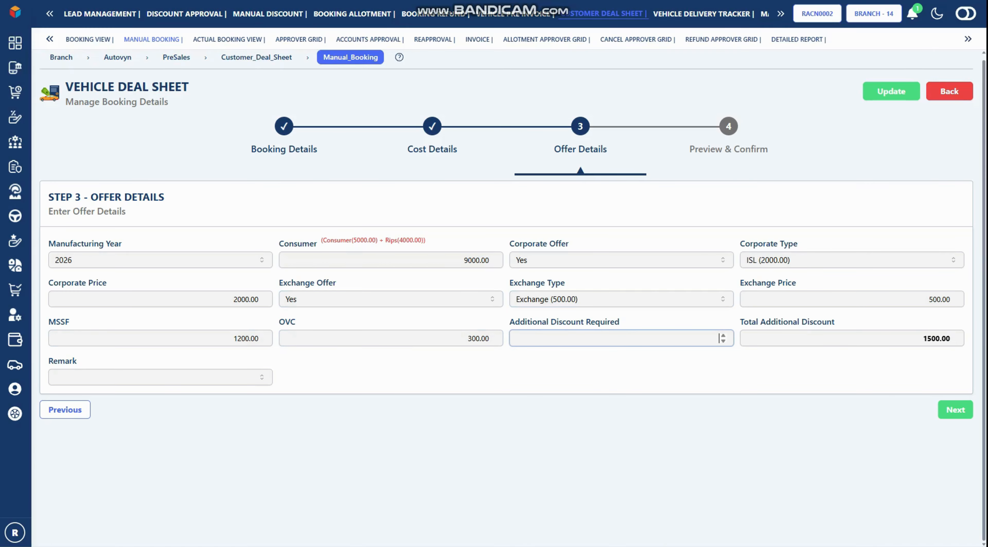
{"action": "type", "text": "5000"}
{"action": "left_click", "coordinate": [160, 377]}
{"action": "left_click", "coordinate": [160, 339]}
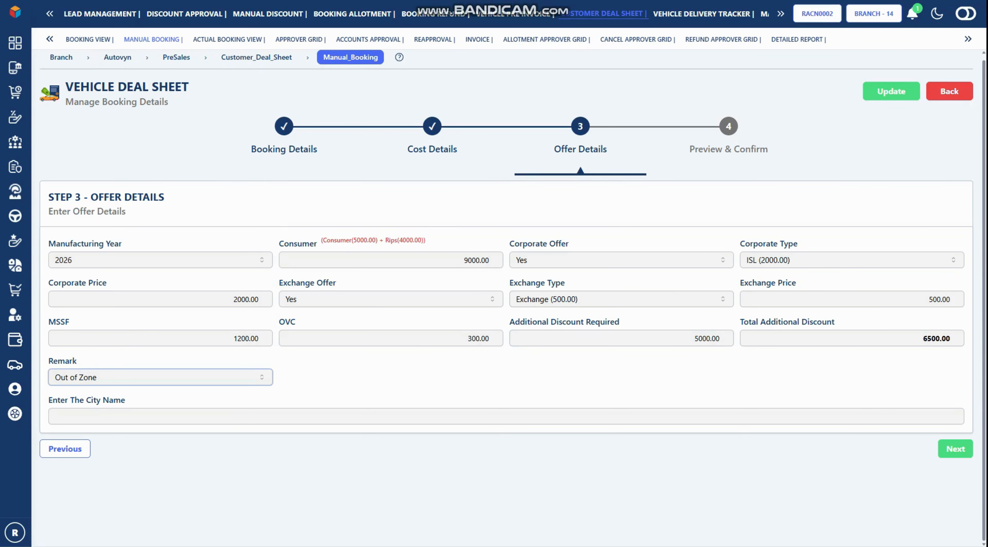
{"action": "left_click", "coordinate": [954, 449]}
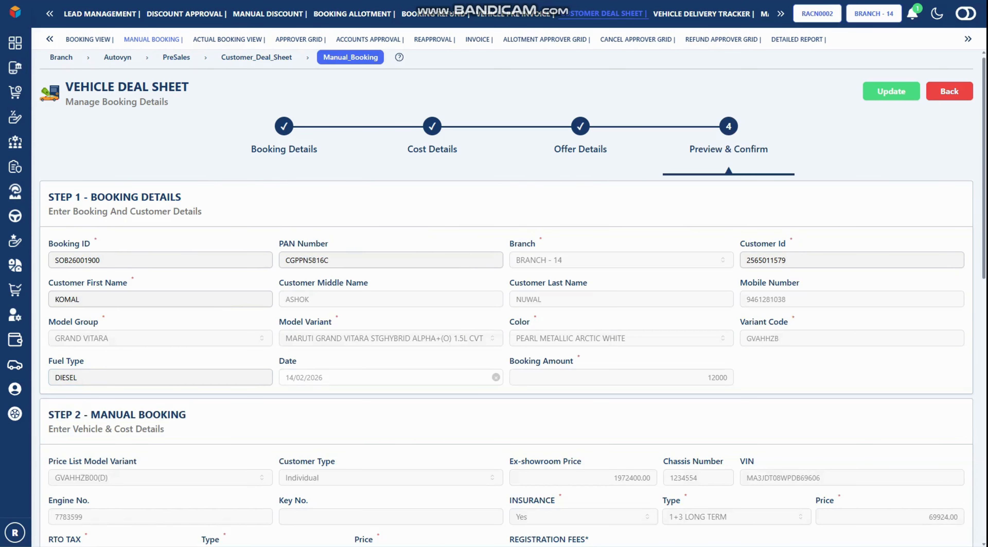
Review the preview, save the Grand Vitara booking with Update, and acknowledge the Success message
{"action": "scroll", "coordinate": [506, 292], "scroll_direction": "down", "scroll_amount": 10}
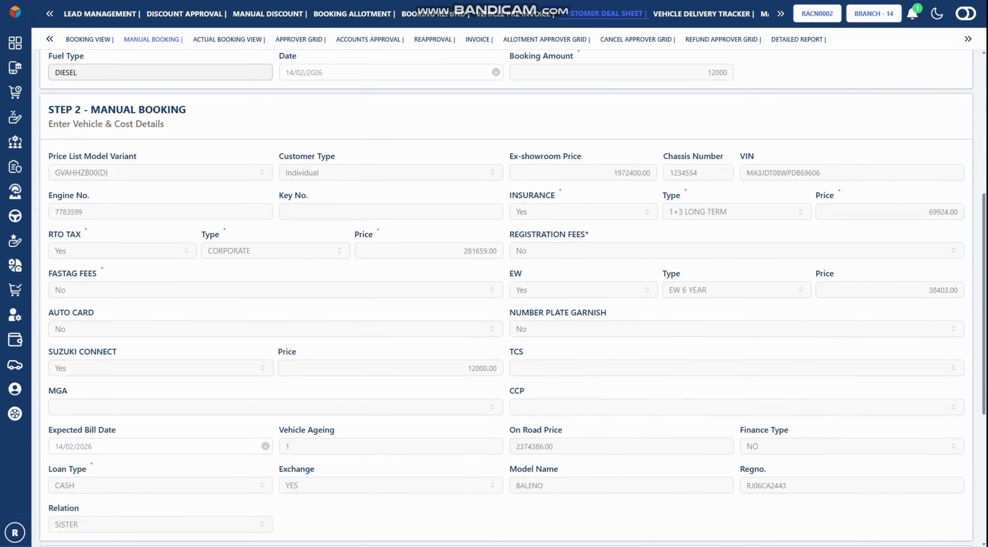
{"action": "scroll", "coordinate": [506, 292], "scroll_direction": "down", "scroll_amount": 4}
{"action": "scroll", "coordinate": [506, 291], "scroll_direction": "up", "scroll_amount": 14}
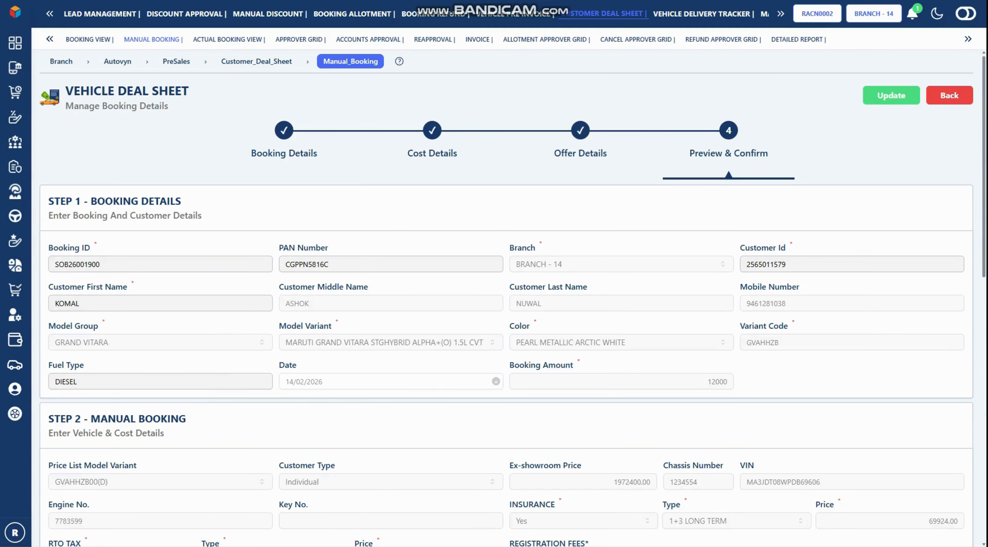
{"action": "left_click", "coordinate": [890, 95]}
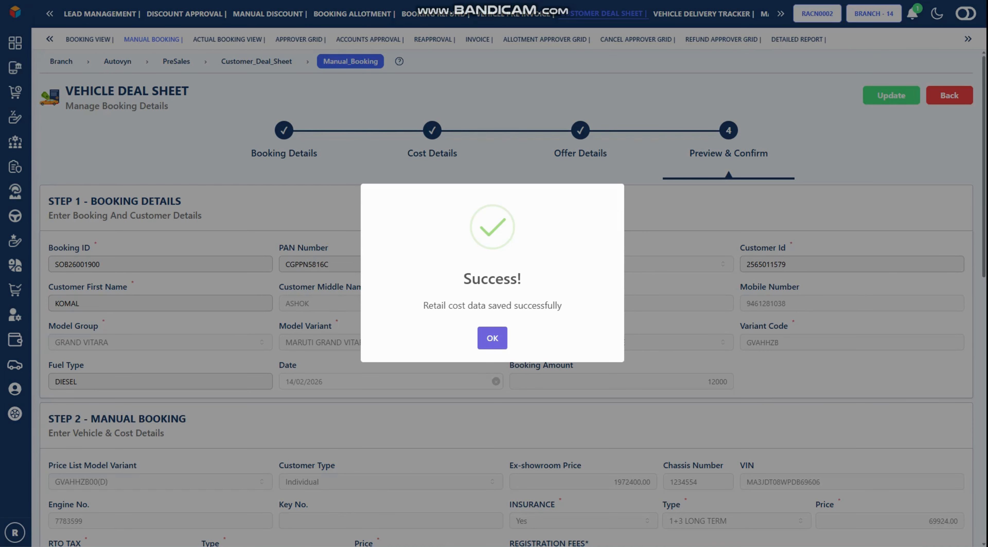
{"action": "left_click", "coordinate": [492, 337]}
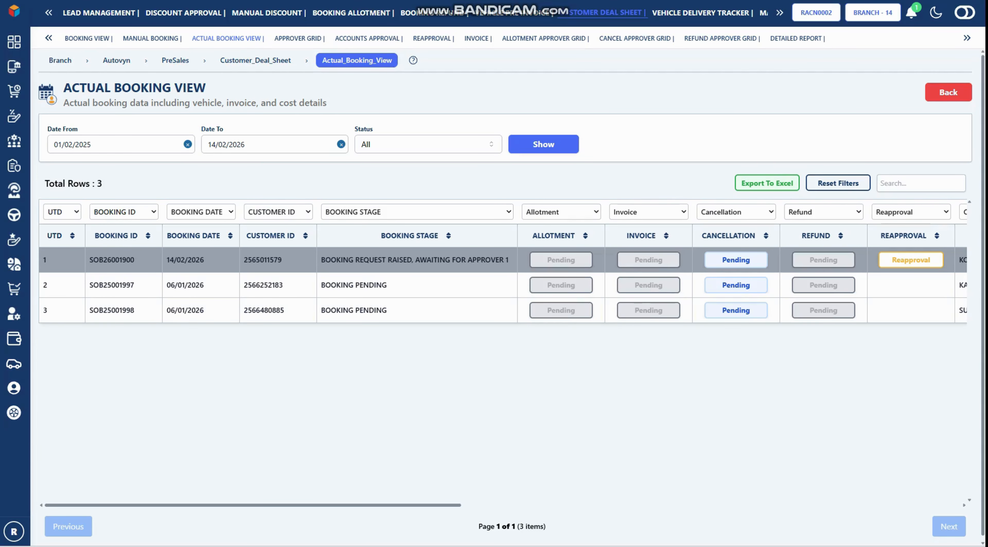
Open the Vehicle Deal Sheet of the pending 06/01/2026 Grand Vitara SIGMA booking in row 3
{"action": "scroll", "coordinate": [498, 288], "scroll_direction": "down", "scroll_amount": 1}
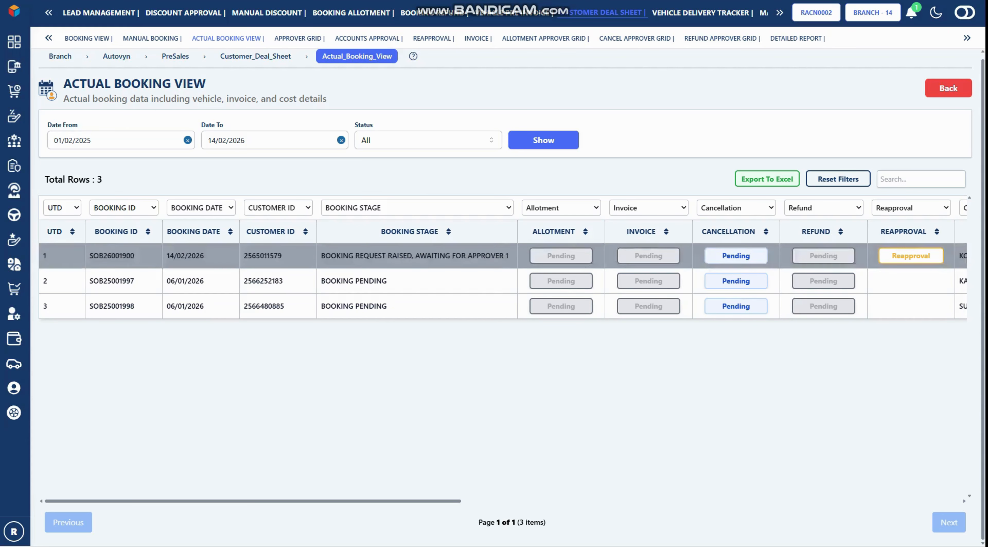
{"action": "double_click", "coordinate": [370, 306]}
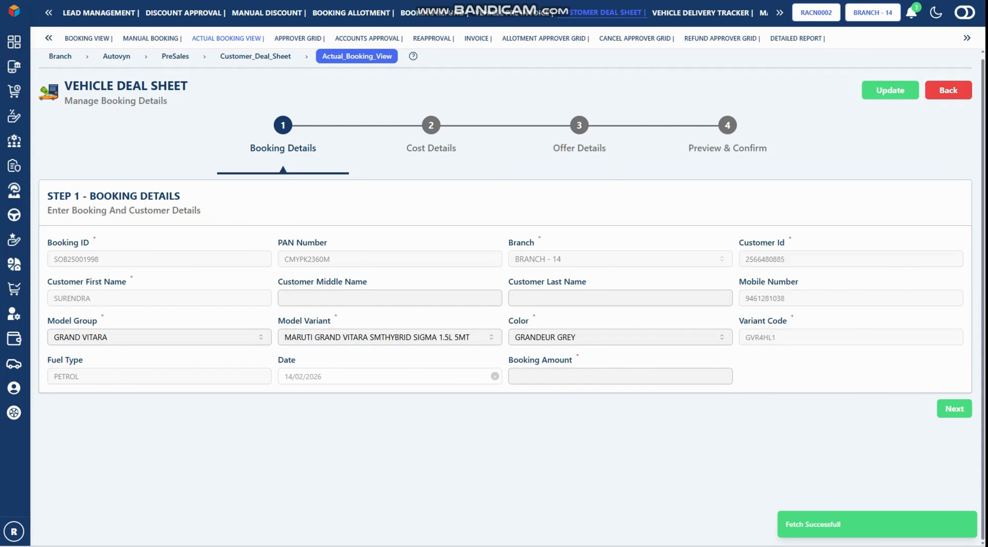
Fill in the customer's middle and last names, pick booking amount 11000, and continue to Cost Details
{"action": "left_click", "coordinate": [345, 298]}
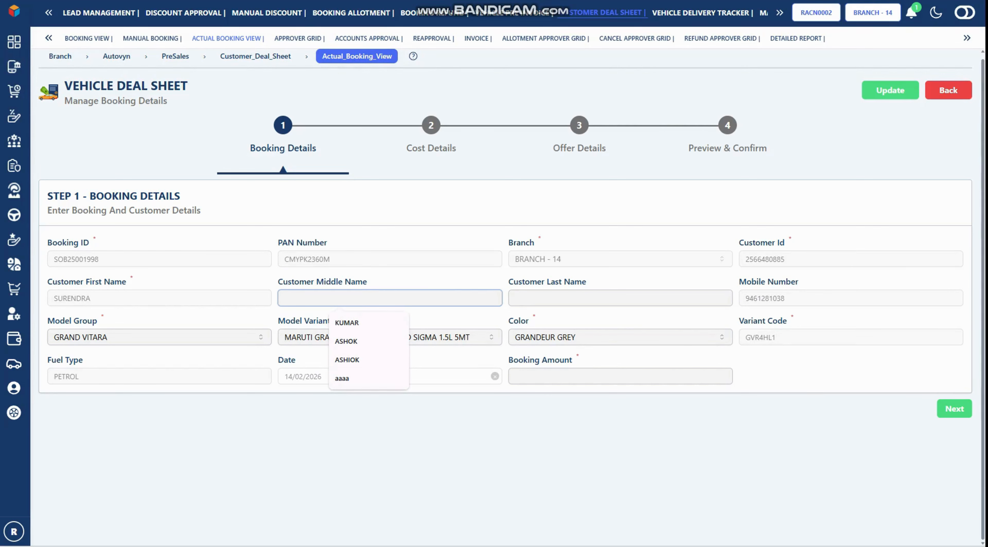
{"action": "type", "text": "A"}
{"action": "key", "text": "BackSpace"}
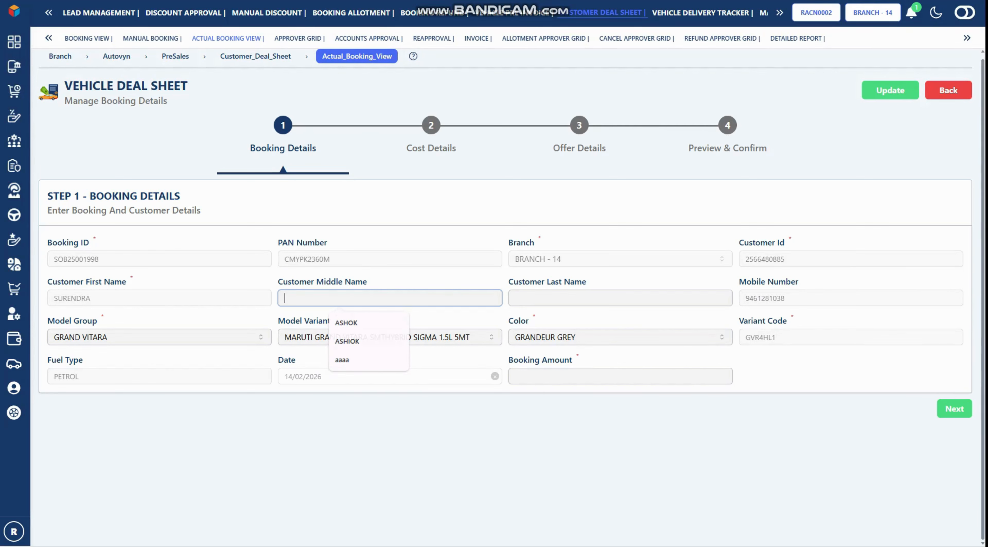
{"action": "type", "text": "KUMAR"}
{"action": "key", "text": "Tab"}
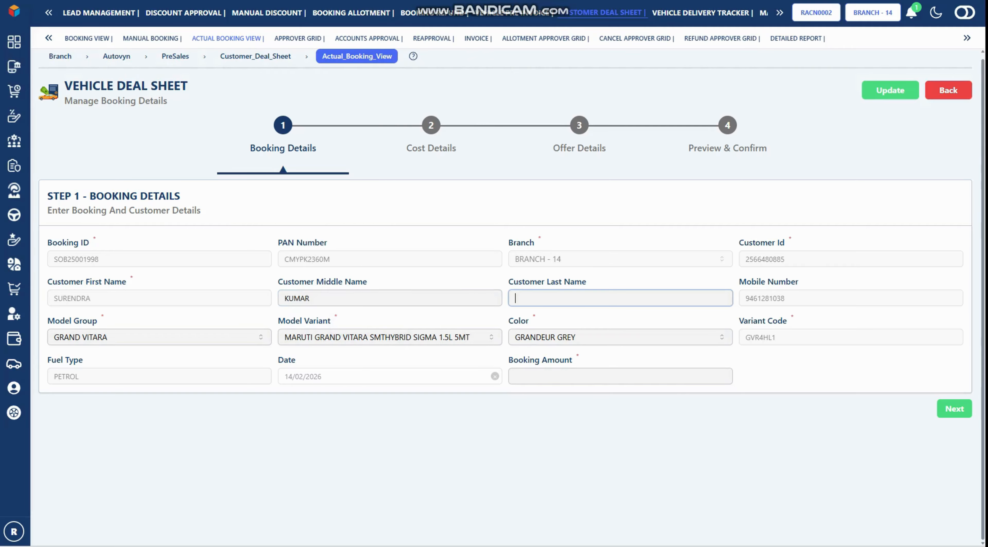
{"action": "type", "text": "SI"}
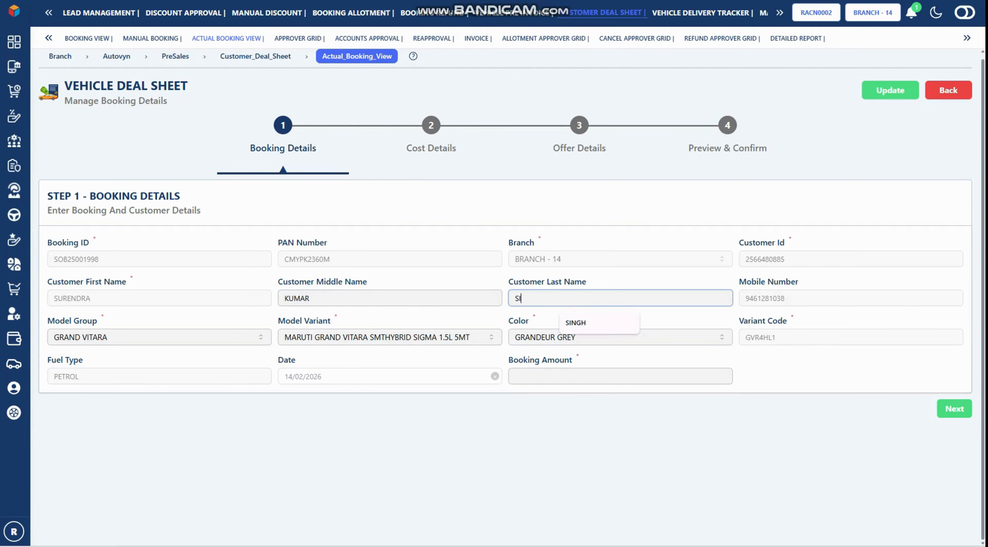
{"action": "type", "text": "NGH"}
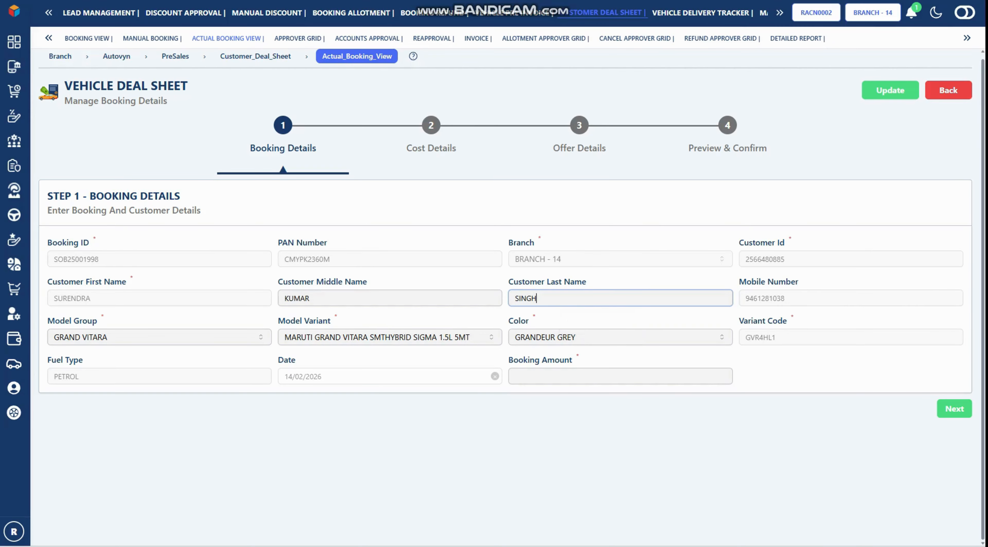
{"action": "key", "text": "Tab"}
{"action": "key", "text": "Down"}
{"action": "key", "text": "Return"}
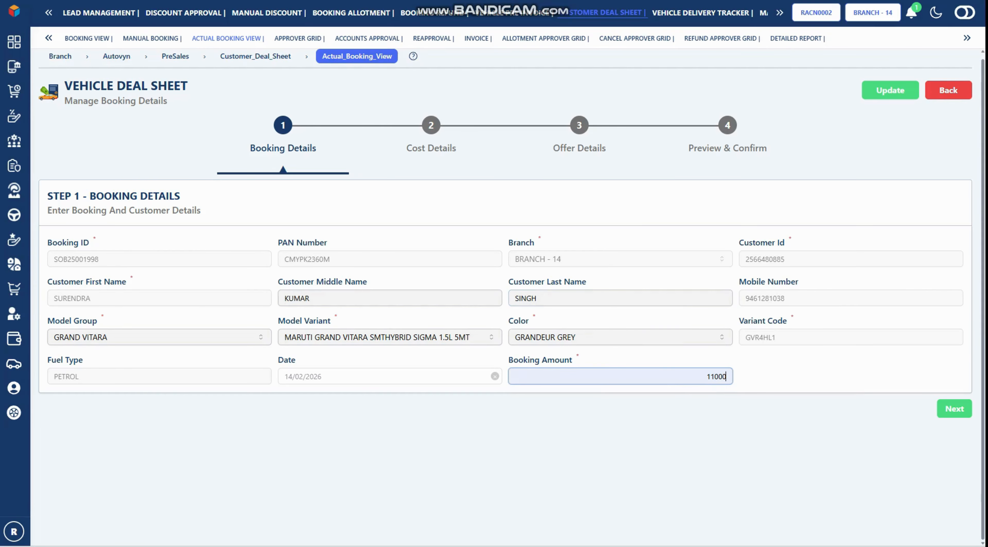
{"action": "left_click", "coordinate": [954, 409]}
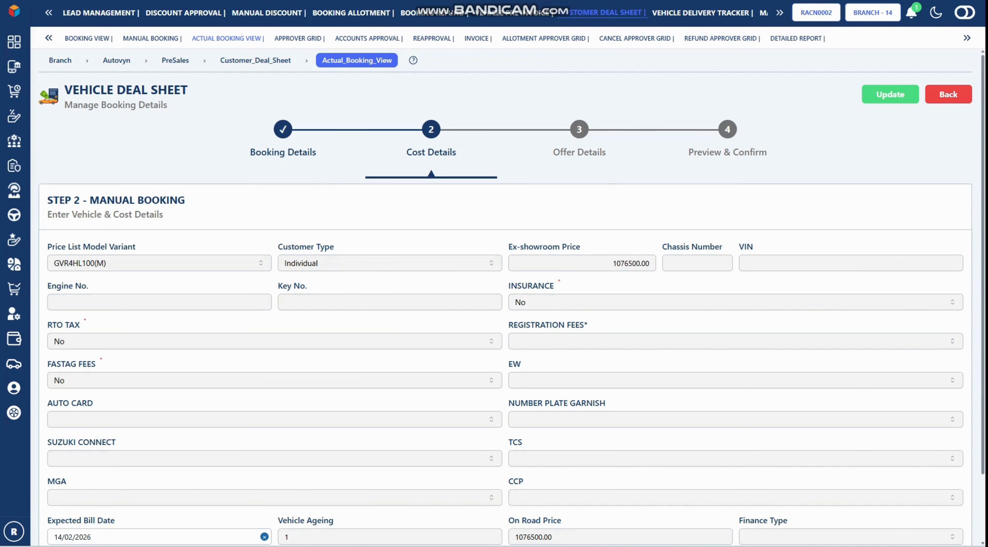
Add insurance to the costs with type 1+3 LONG TERM
{"action": "scroll", "coordinate": [506, 291], "scroll_direction": "down", "scroll_amount": 1}
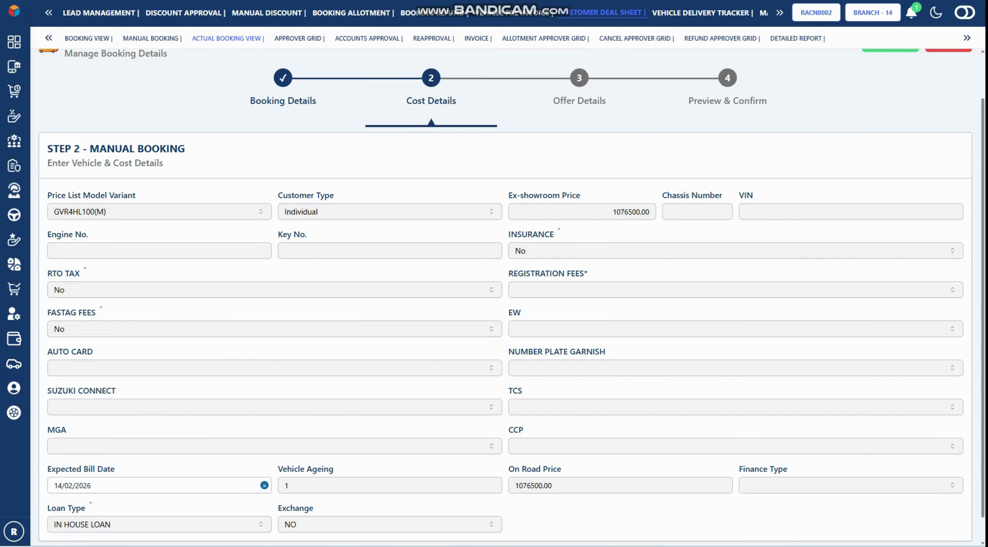
{"action": "left_click", "coordinate": [736, 250]}
{"action": "left_click", "coordinate": [735, 272]}
{"action": "left_click", "coordinate": [850, 251]}
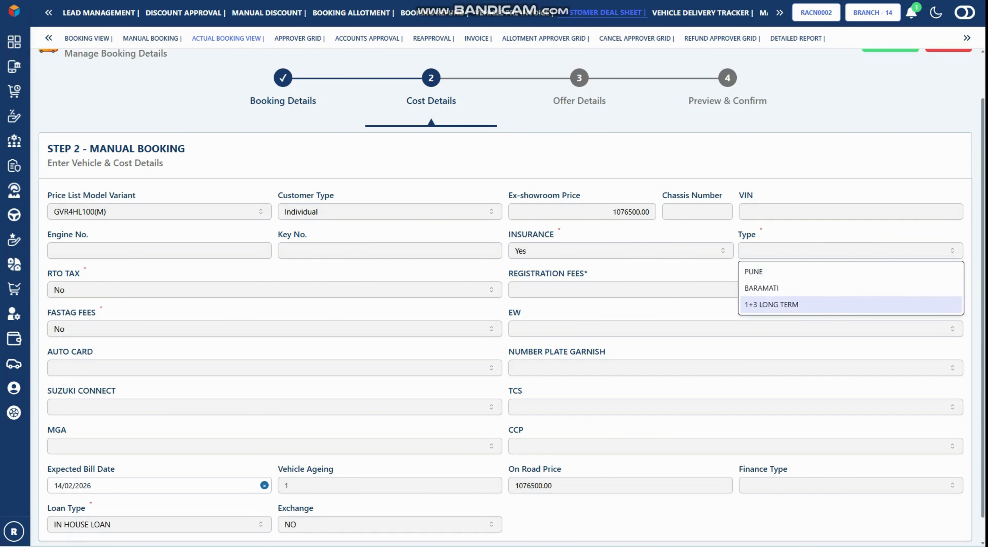
{"action": "left_click", "coordinate": [812, 304]}
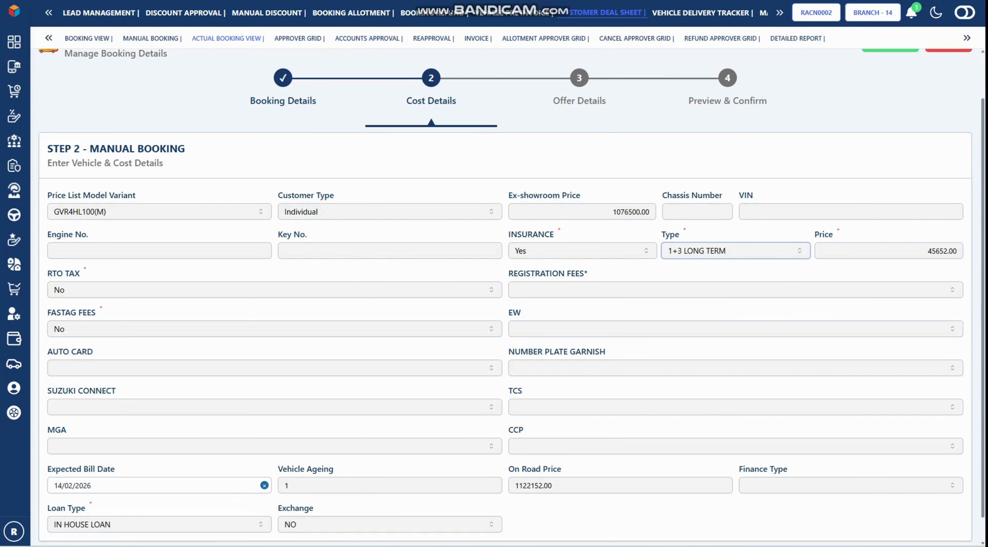
Add CORPORATE RTO tax, keep FASTAG at No, and continue to Offer Details
{"action": "left_click", "coordinate": [274, 289]}
{"action": "left_click", "coordinate": [275, 311]}
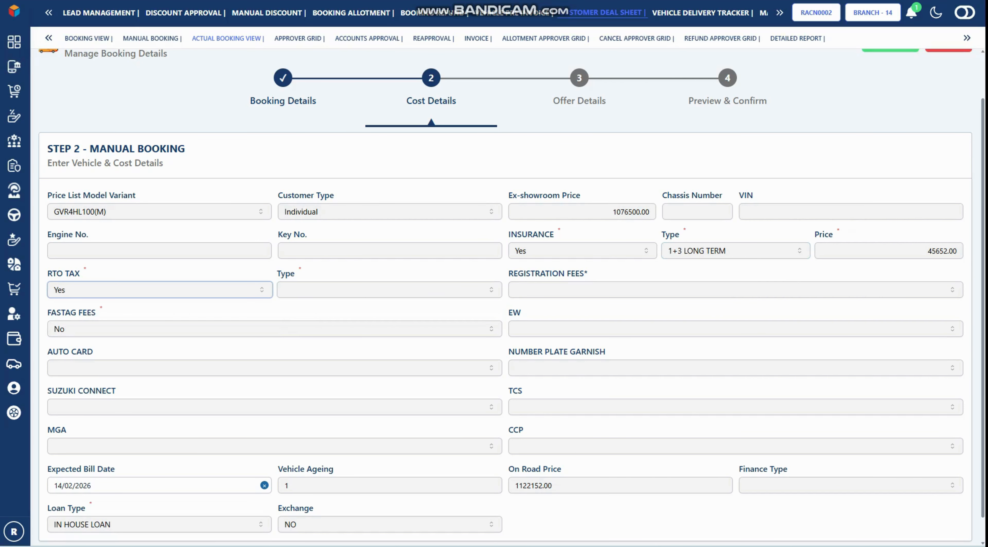
{"action": "left_click", "coordinate": [389, 290]}
{"action": "left_click", "coordinate": [389, 327]}
{"action": "left_click", "coordinate": [275, 329]}
{"action": "left_click", "coordinate": [274, 366]}
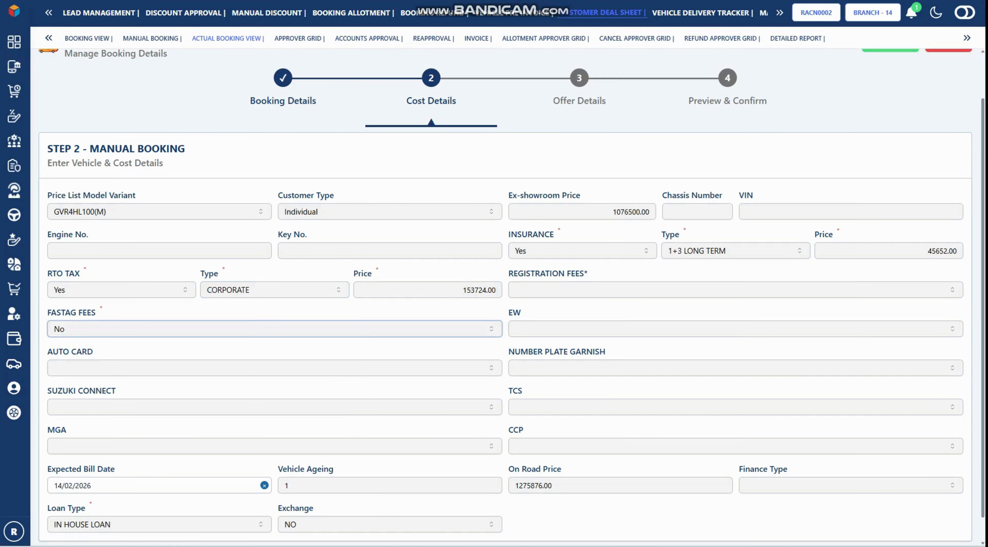
{"action": "scroll", "coordinate": [275, 366], "scroll_direction": "up", "scroll_amount": 1}
{"action": "scroll", "coordinate": [504, 366], "scroll_direction": "down", "scroll_amount": 3}
{"action": "left_click", "coordinate": [952, 530]}
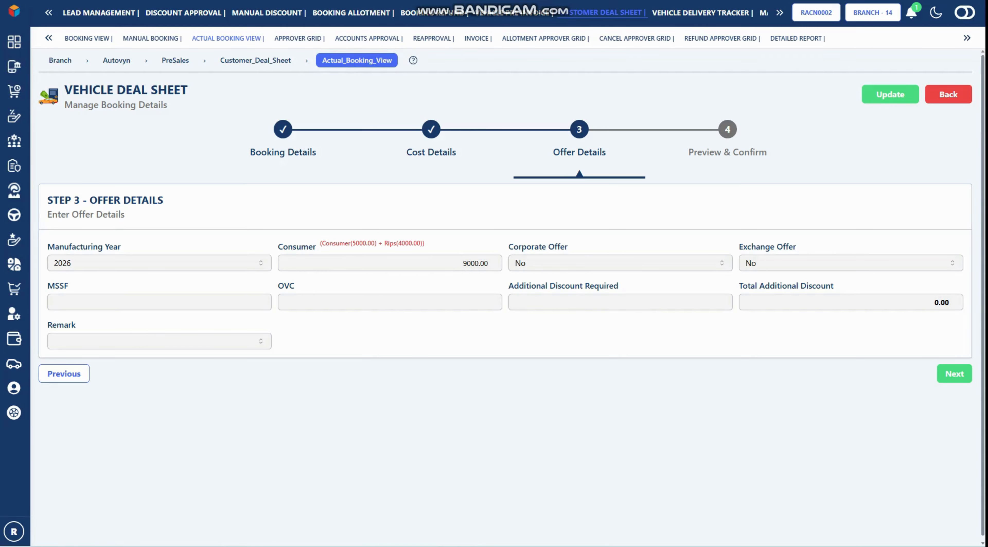
Turn on the RMK corporate offer and the Exchange (500.00) exchange offer
{"action": "left_click", "coordinate": [620, 263]}
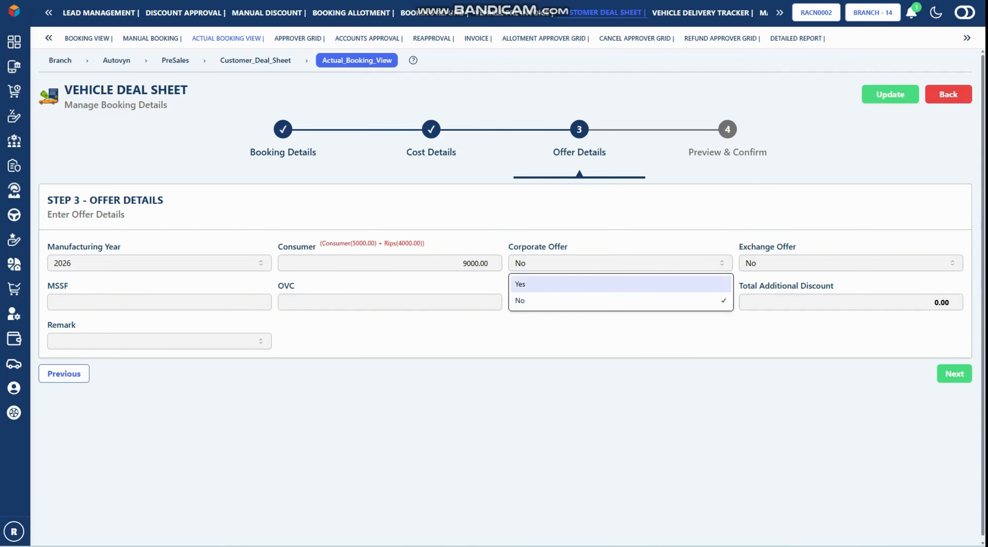
{"action": "left_click", "coordinate": [544, 282]}
{"action": "left_click", "coordinate": [850, 263]}
{"action": "left_click", "coordinate": [768, 300]}
{"action": "left_click", "coordinate": [390, 301]}
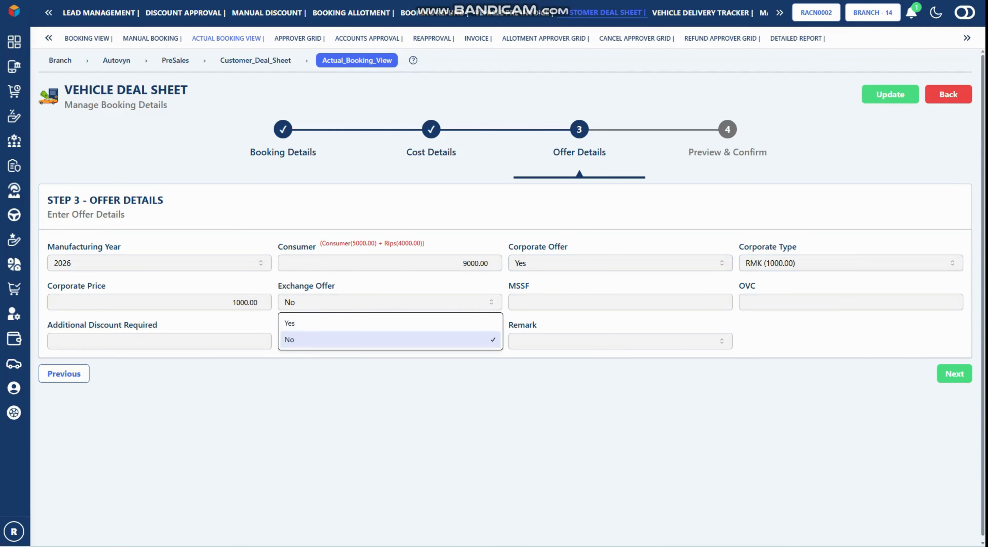
{"action": "left_click", "coordinate": [390, 322]}
{"action": "left_click", "coordinate": [619, 302]}
{"action": "left_click", "coordinate": [544, 322]}
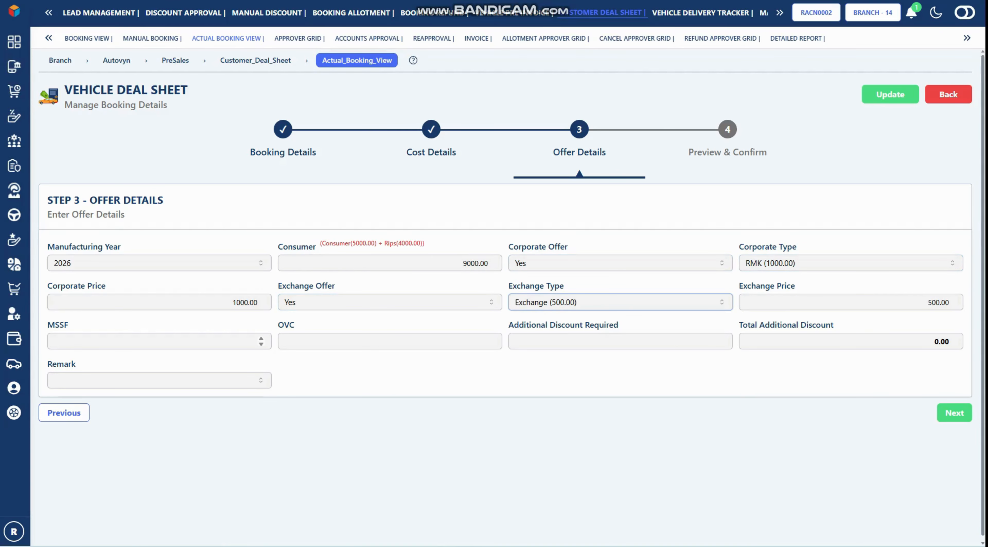
Enter MSSF 100 and additional discount 5000, set remark Bulk Deal, then go to Preview
{"action": "left_click", "coordinate": [257, 341]}
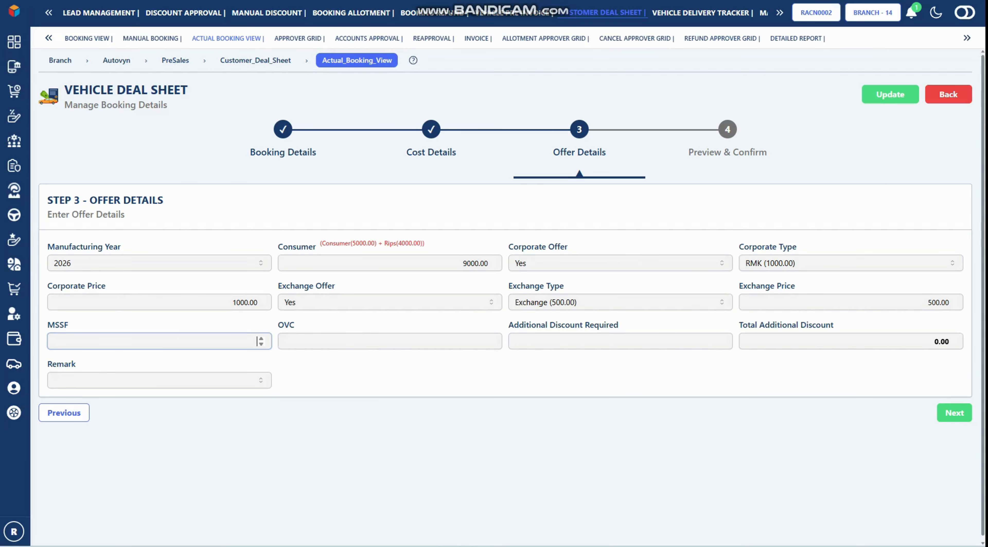
{"action": "type", "text": "100"}
{"action": "key", "text": "Tab"}
{"action": "key", "text": "Tab"}
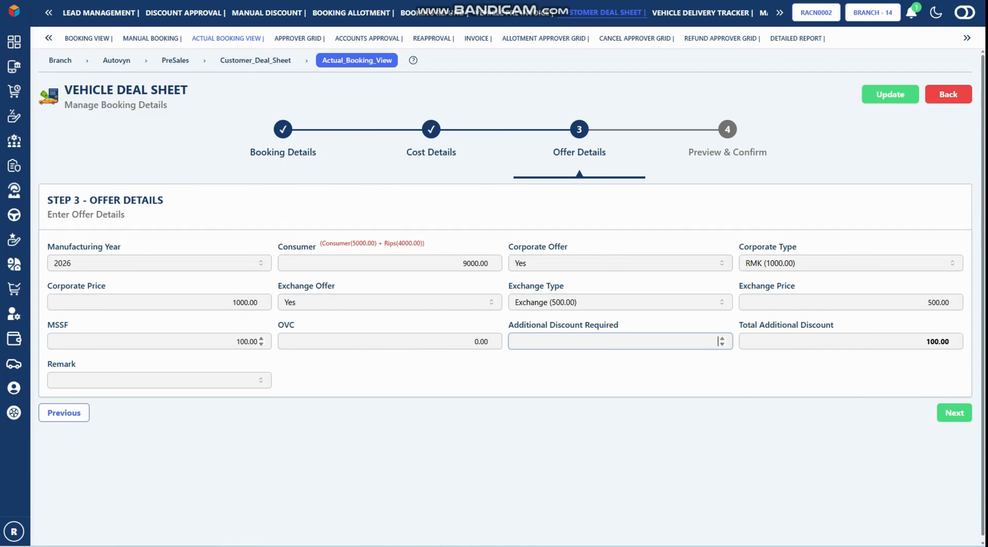
{"action": "type", "text": "3"}
{"action": "type", "text": "5000"}
{"action": "left_click", "coordinate": [159, 380]}
{"action": "left_click", "coordinate": [153, 341]}
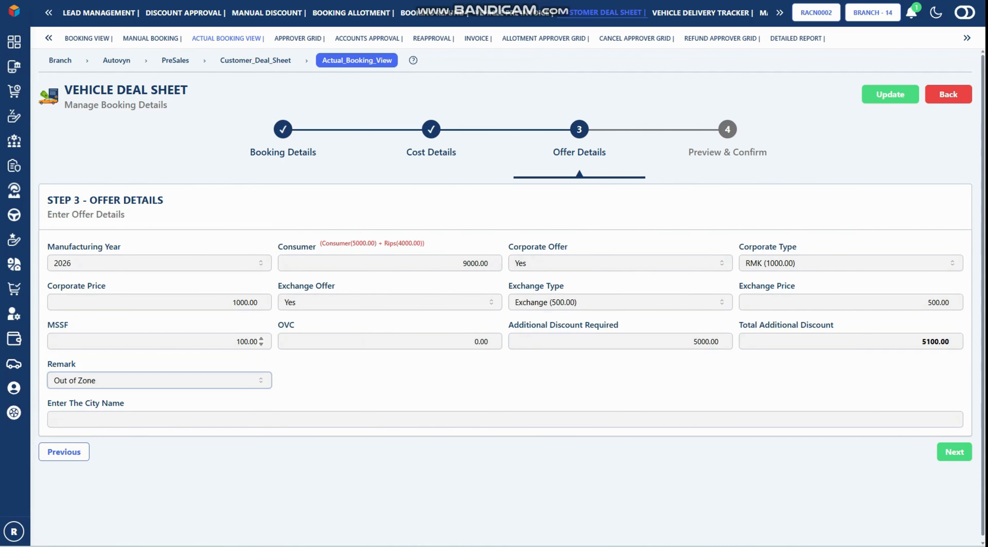
{"action": "left_click", "coordinate": [159, 379]}
{"action": "left_click", "coordinate": [154, 293]}
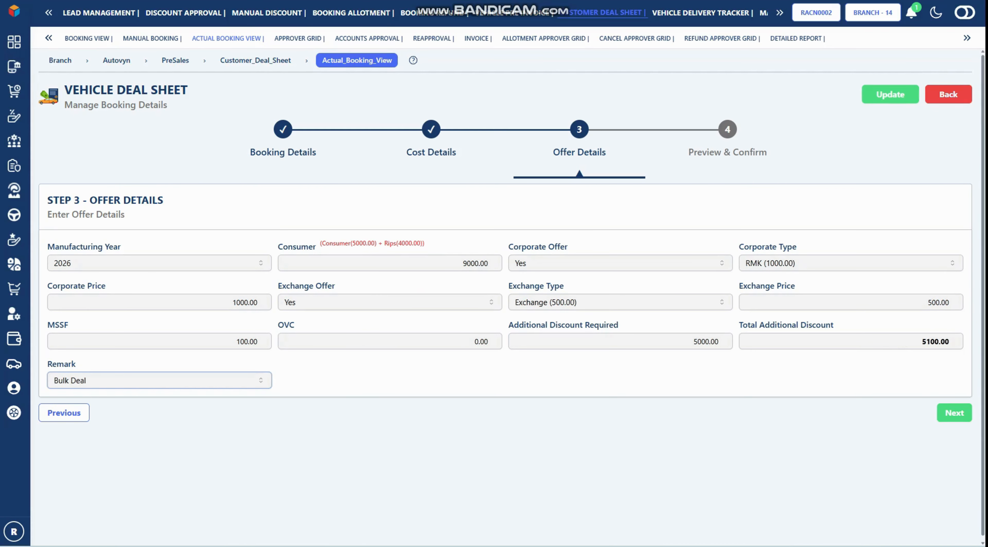
{"action": "left_click", "coordinate": [954, 413]}
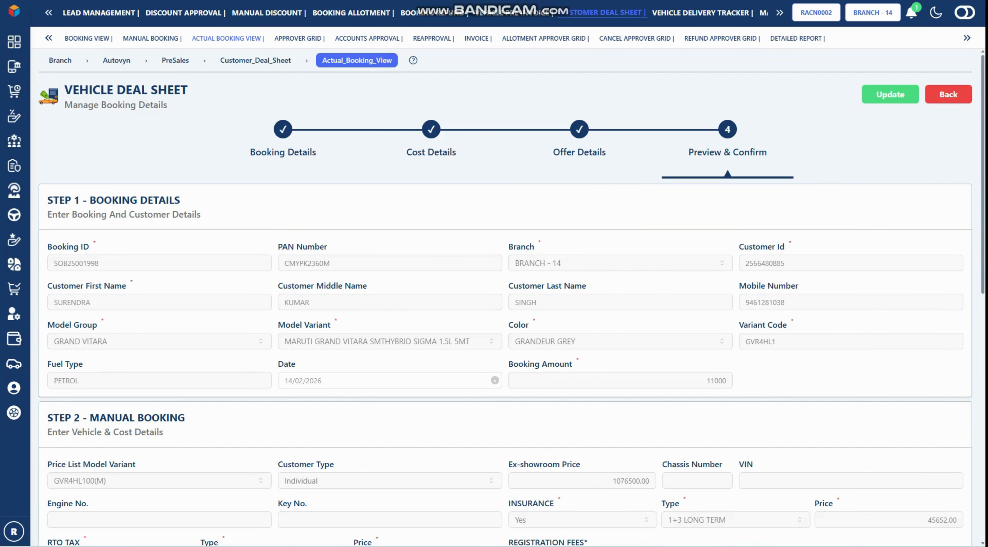
Review the preview, save the 06/01/2026 Grand Vitara booking, and acknowledge the Success message
{"action": "scroll", "coordinate": [505, 297], "scroll_direction": "down", "scroll_amount": 10}
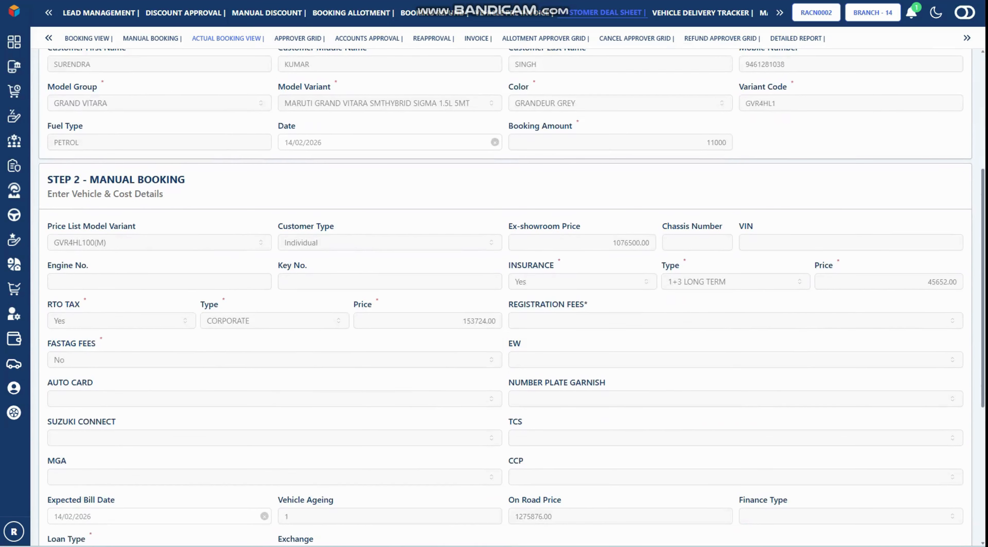
{"action": "scroll", "coordinate": [506, 297], "scroll_direction": "up", "scroll_amount": 10}
{"action": "left_click", "coordinate": [897, 94]}
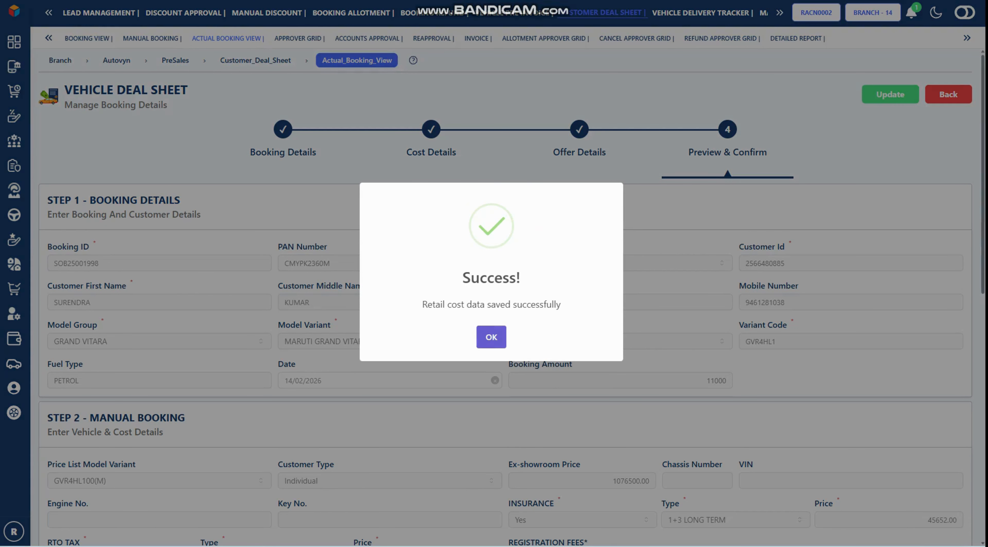
{"action": "left_click", "coordinate": [491, 337]}
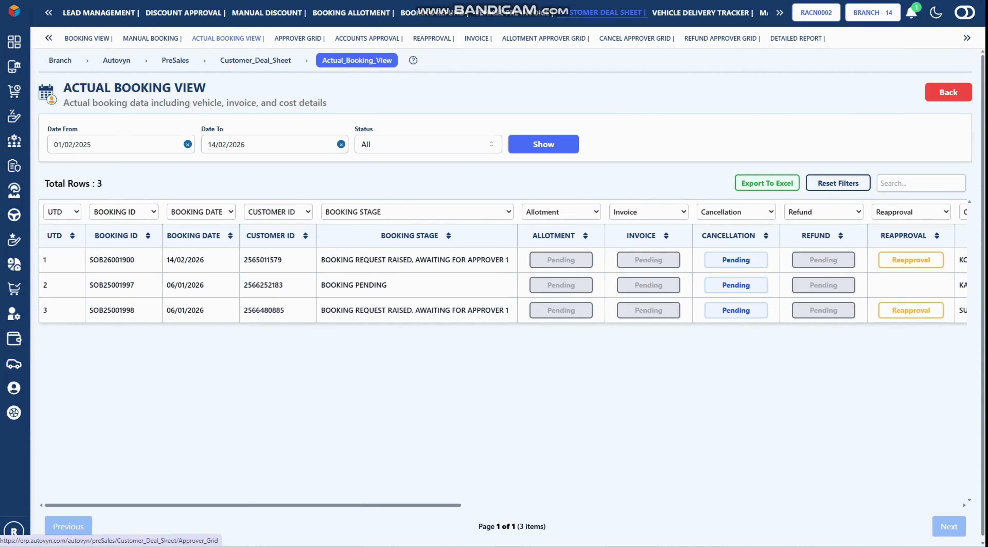
Open the Approver Grid and the details comparison of the pending 11000 Grand Vitara SIGMA booking
{"action": "left_click", "coordinate": [299, 38]}
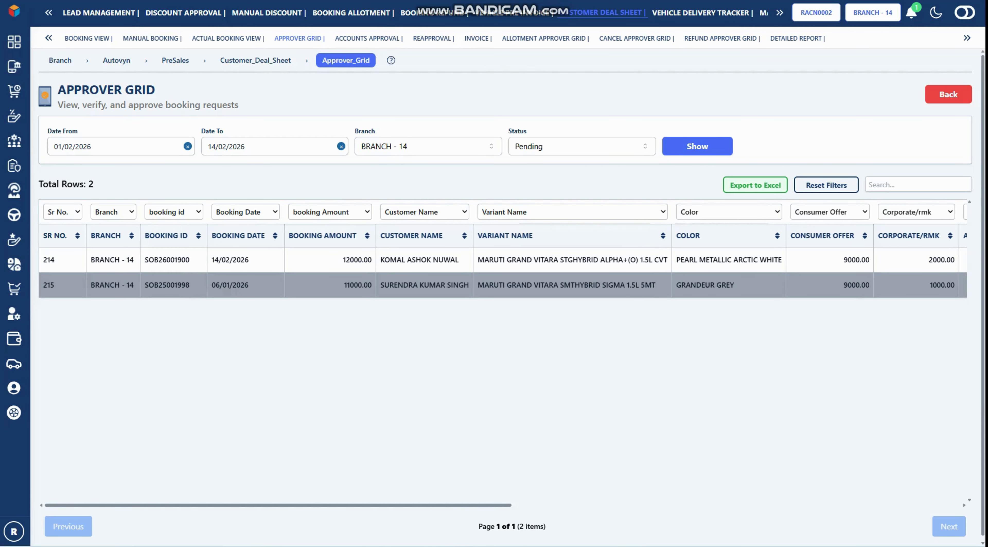
{"action": "scroll", "coordinate": [503, 285], "scroll_direction": "right", "scroll_amount": 1}
{"action": "double_click", "coordinate": [357, 285]}
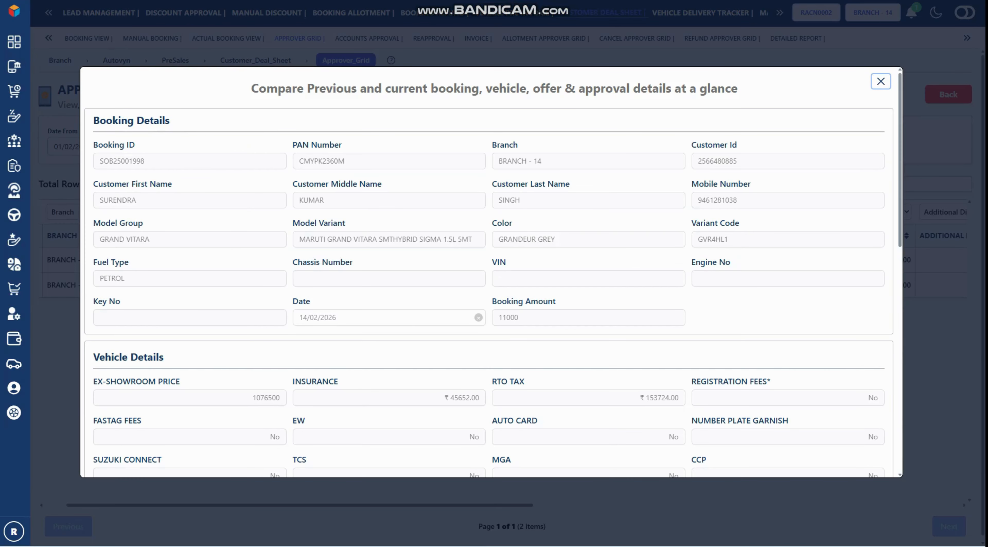
Set the approval remark to APPROVE and approve the 11000 Grand Vitara booking
{"action": "scroll", "coordinate": [492, 272], "scroll_direction": "down", "scroll_amount": 5}
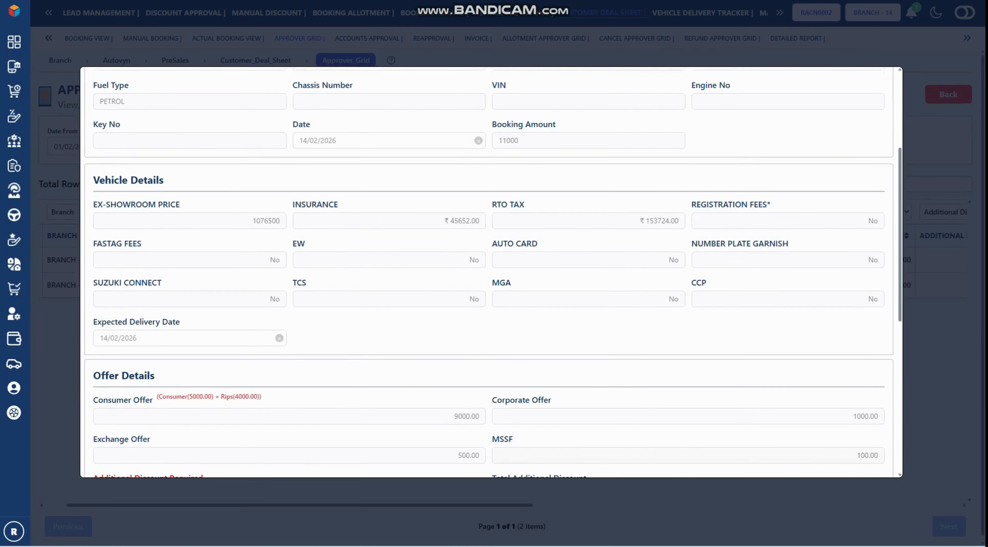
{"action": "scroll", "coordinate": [492, 272], "scroll_direction": "down", "scroll_amount": 4}
{"action": "scroll", "coordinate": [493, 272], "scroll_direction": "up", "scroll_amount": 3}
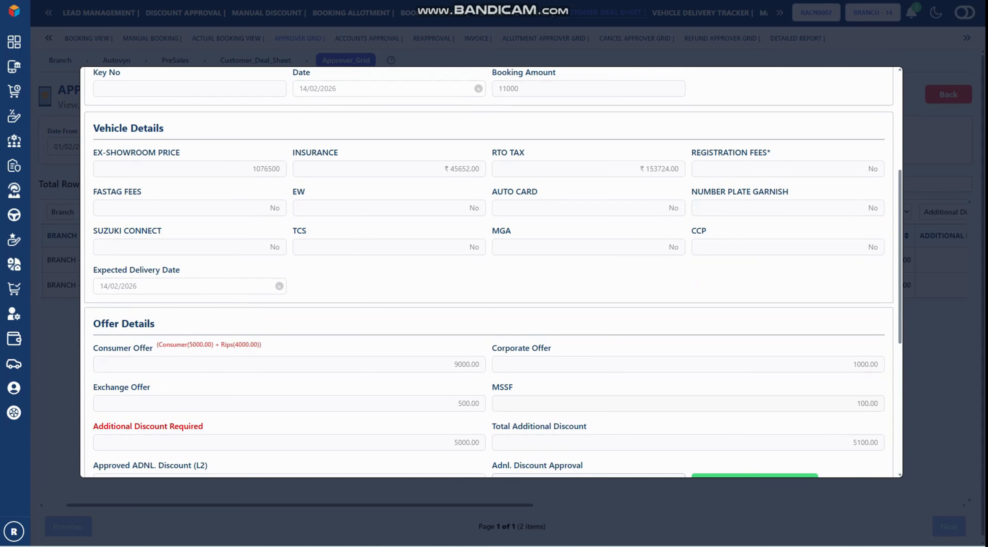
{"action": "scroll", "coordinate": [493, 272], "scroll_direction": "down", "scroll_amount": 3}
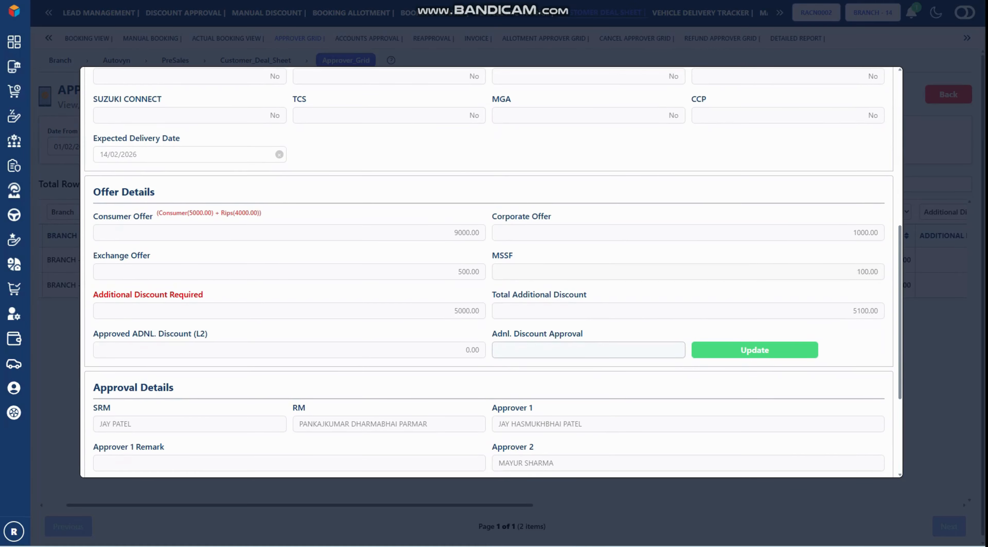
{"action": "scroll", "coordinate": [493, 272], "scroll_direction": "down", "scroll_amount": 4}
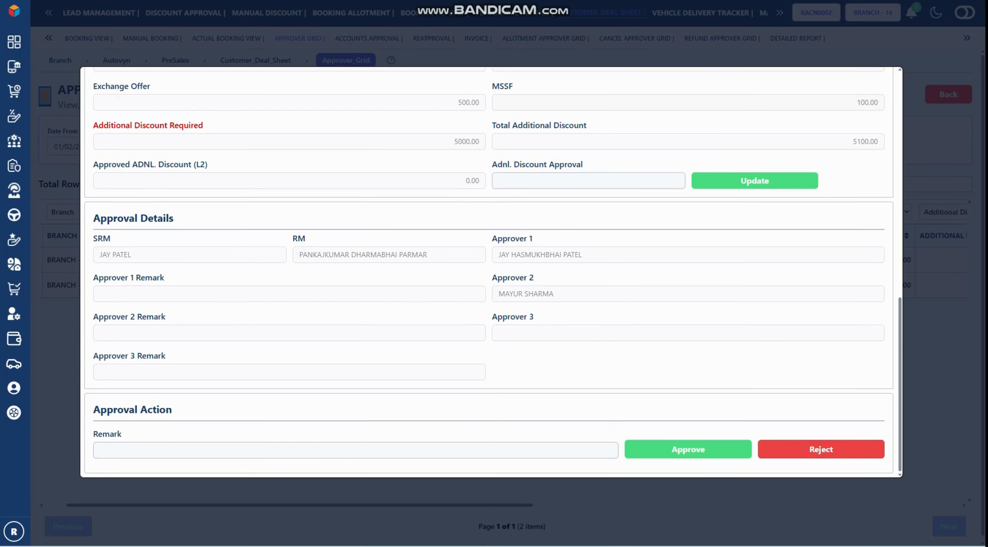
{"action": "left_click", "coordinate": [190, 450]}
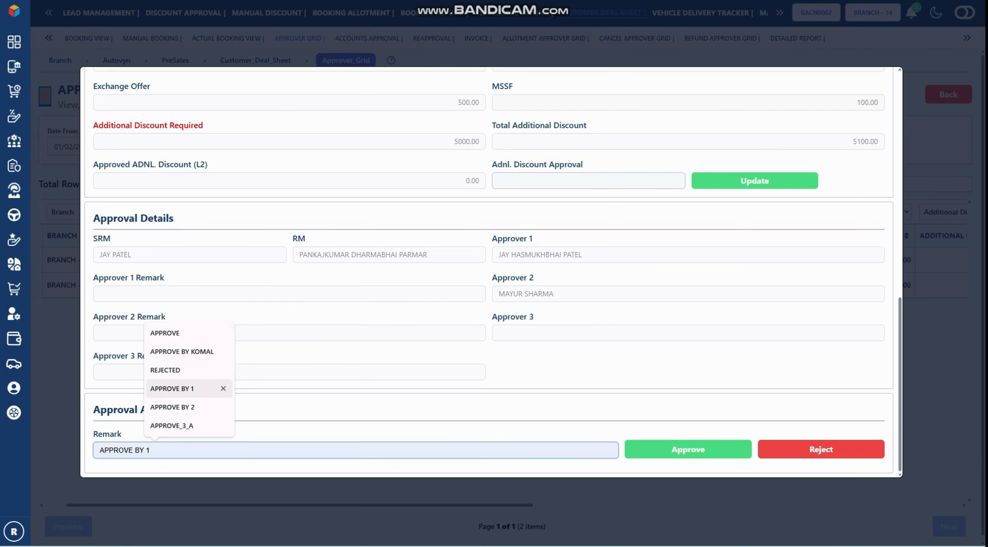
{"action": "left_click", "coordinate": [185, 332]}
{"action": "left_click", "coordinate": [688, 450]}
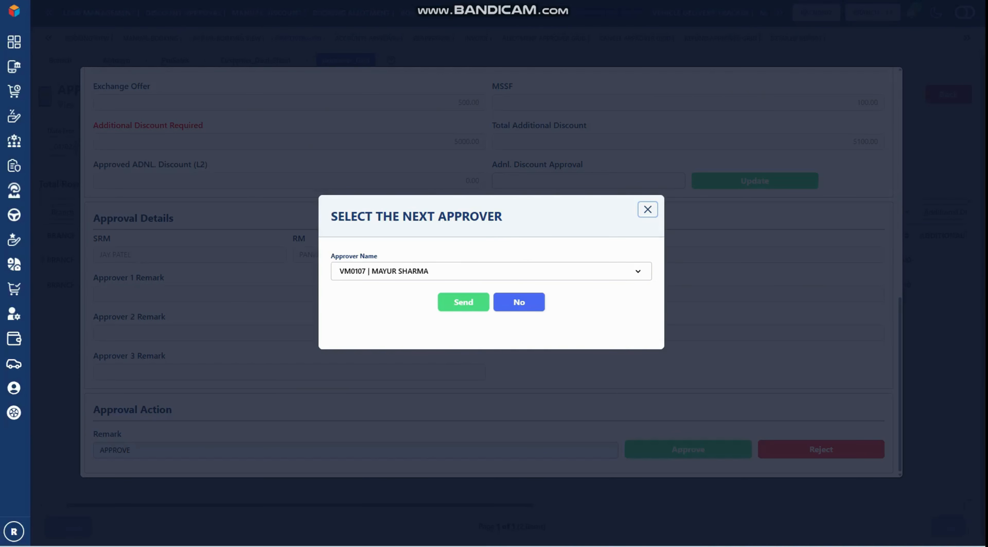
Choose ACCOUNTS as the next approver and send the approved booking on
{"action": "left_click", "coordinate": [648, 209]}
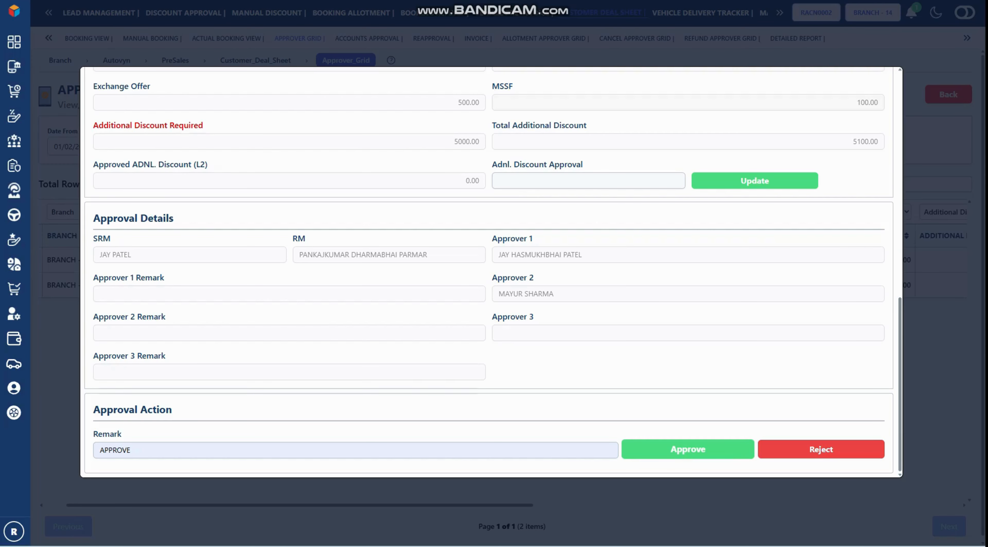
{"action": "left_click", "coordinate": [688, 449]}
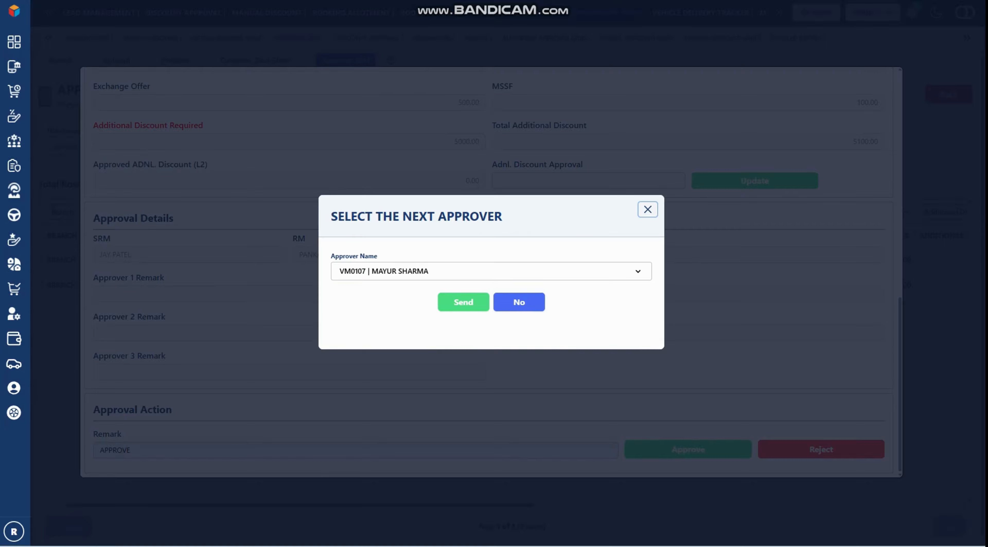
{"action": "left_click", "coordinate": [491, 271]}
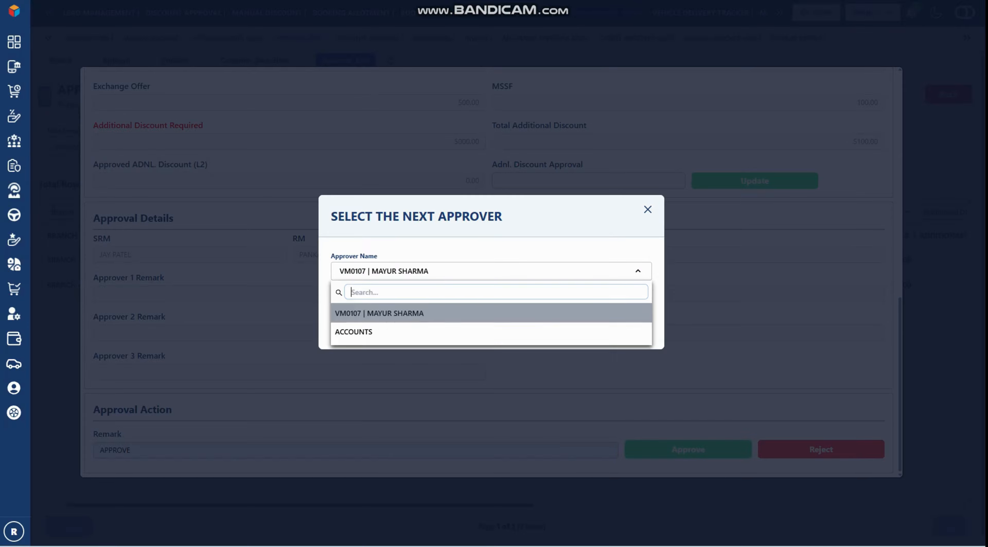
{"action": "left_click", "coordinate": [460, 331]}
{"action": "left_click", "coordinate": [463, 302]}
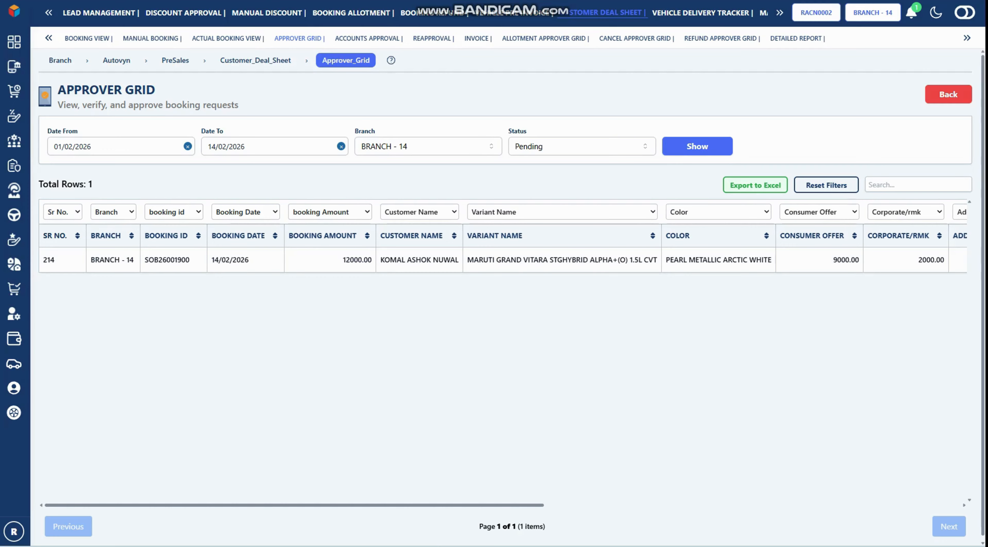
Filter the Approver Grid to Approved bookings, check the approver columns, then switch to Actual Booking View
{"action": "left_click", "coordinate": [581, 146]}
{"action": "left_click", "coordinate": [582, 184]}
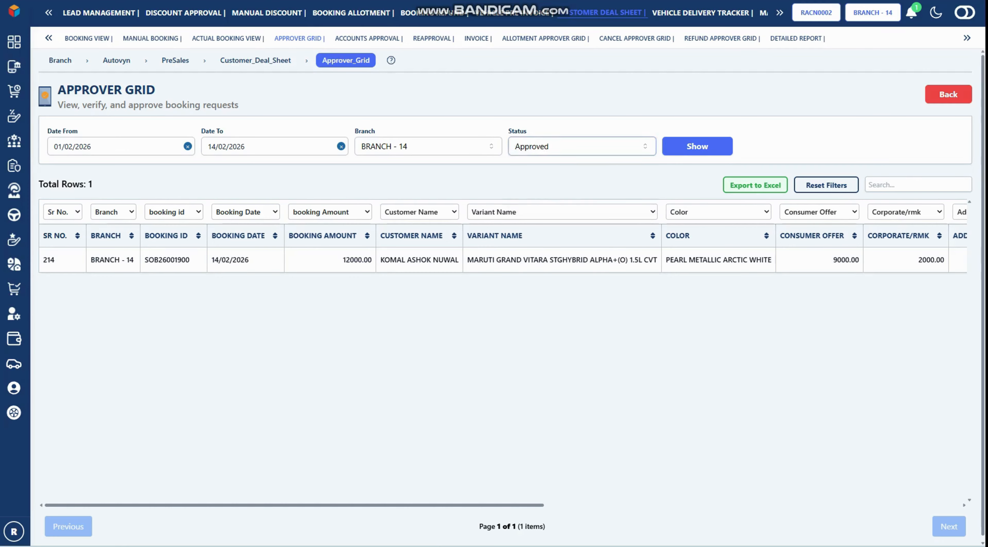
{"action": "left_click", "coordinate": [697, 146]}
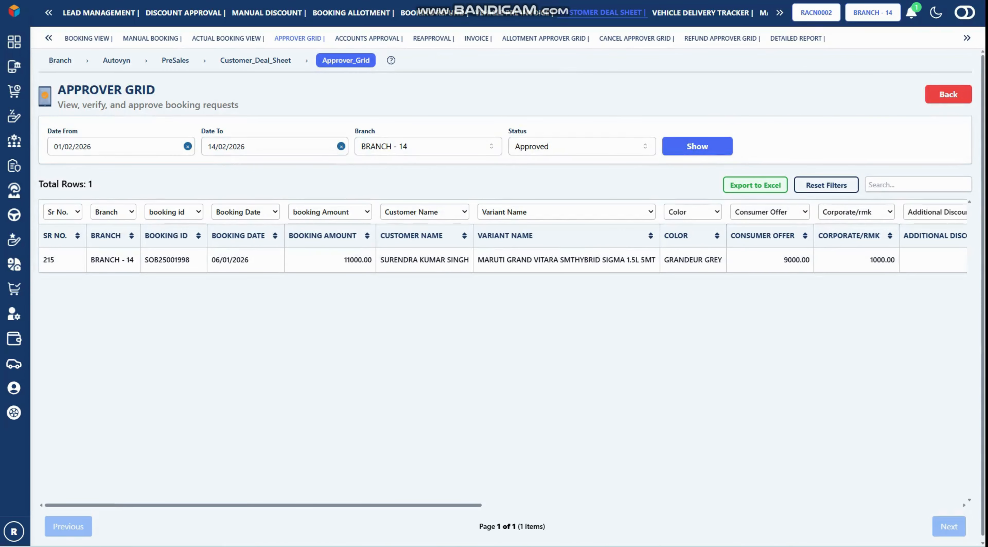
{"action": "scroll", "coordinate": [502, 260], "scroll_direction": "right", "scroll_amount": 18}
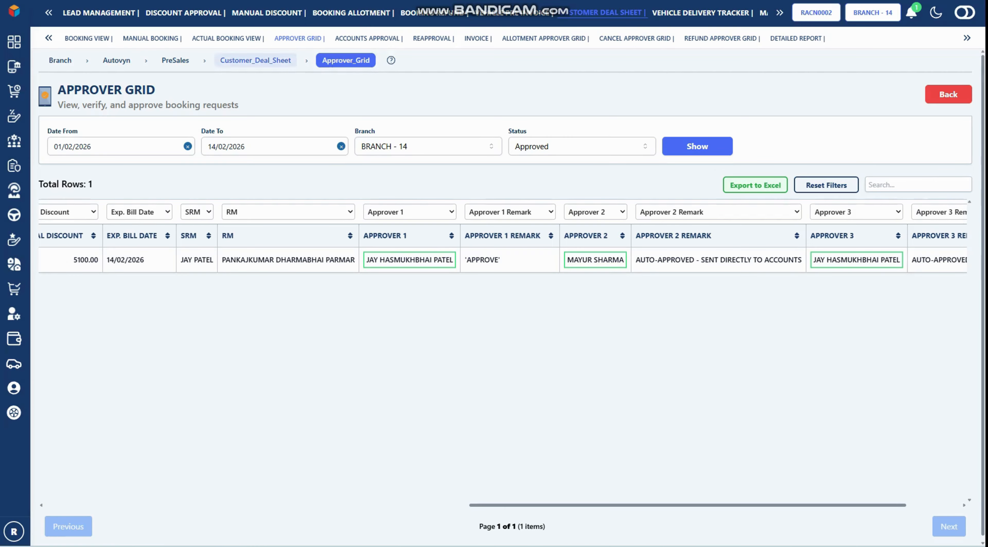
{"action": "left_click", "coordinate": [228, 38]}
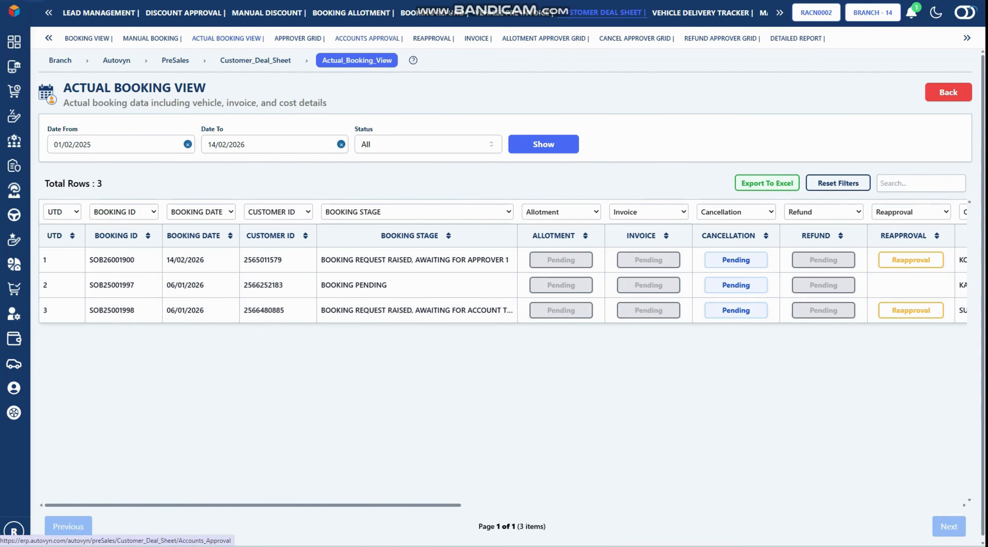
Open Accounts Approval, tick the Grand Vitara booking and review its full details
{"action": "left_click", "coordinate": [368, 38]}
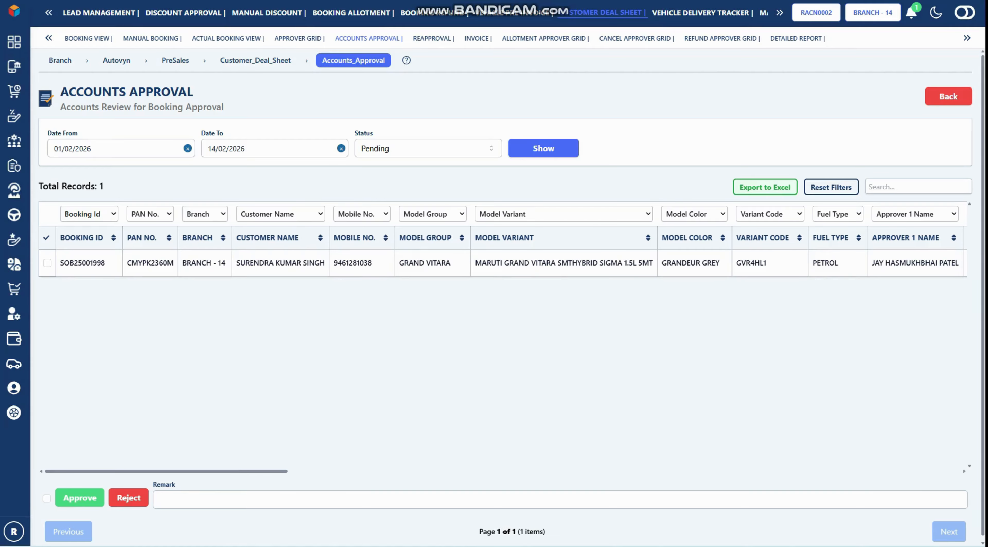
{"action": "left_click", "coordinate": [47, 263]}
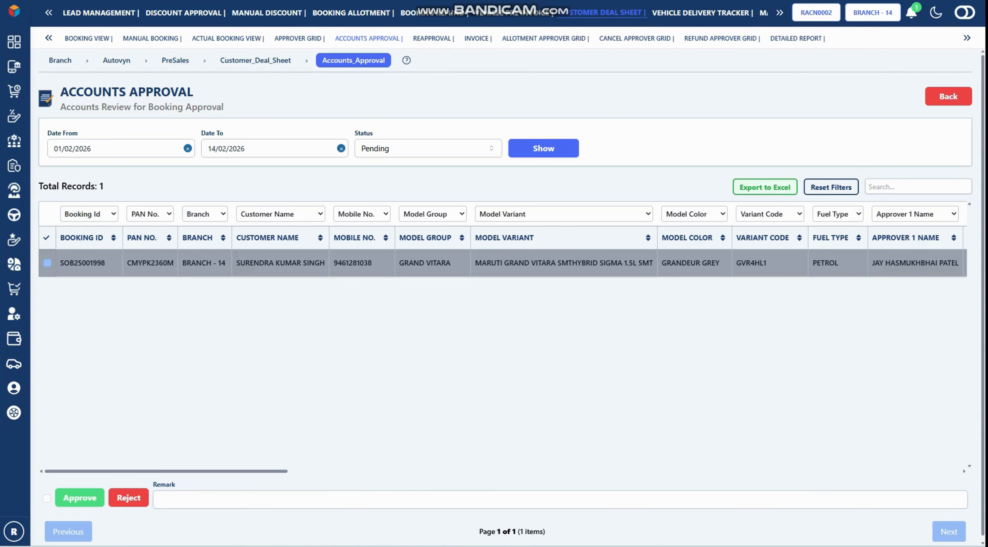
{"action": "double_click", "coordinate": [289, 262]}
{"action": "scroll", "coordinate": [489, 272], "scroll_direction": "down", "scroll_amount": 5}
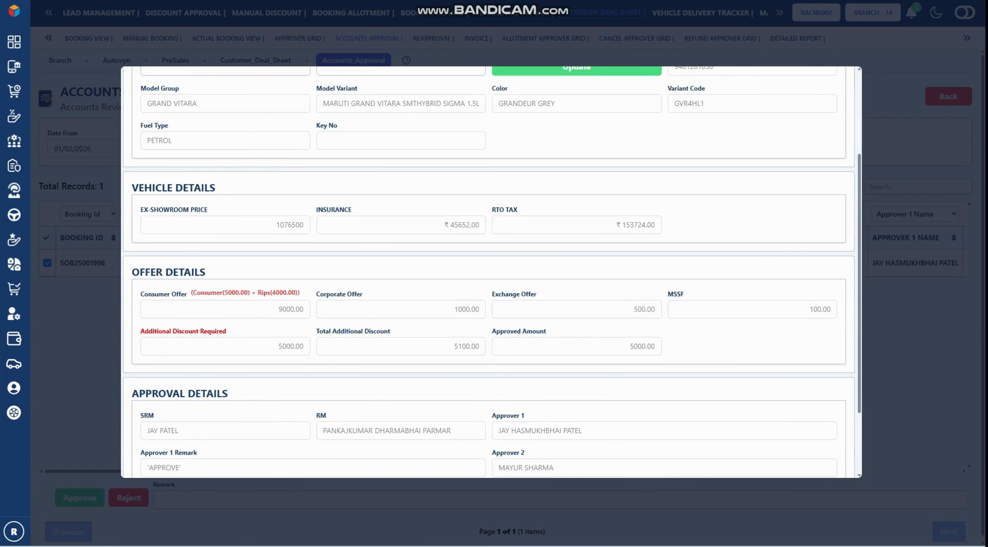
{"action": "scroll", "coordinate": [488, 272], "scroll_direction": "up", "scroll_amount": 5}
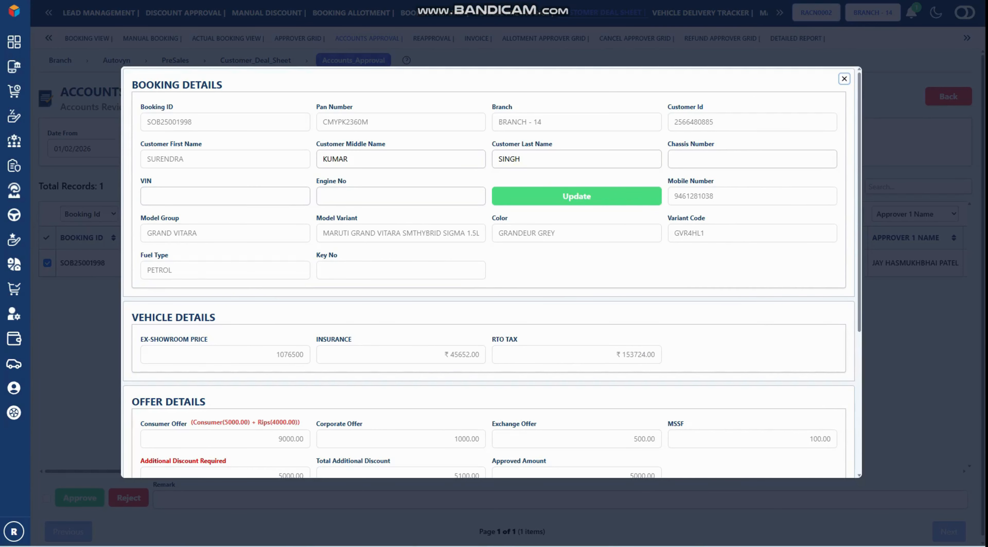
{"action": "key", "text": "Escape"}
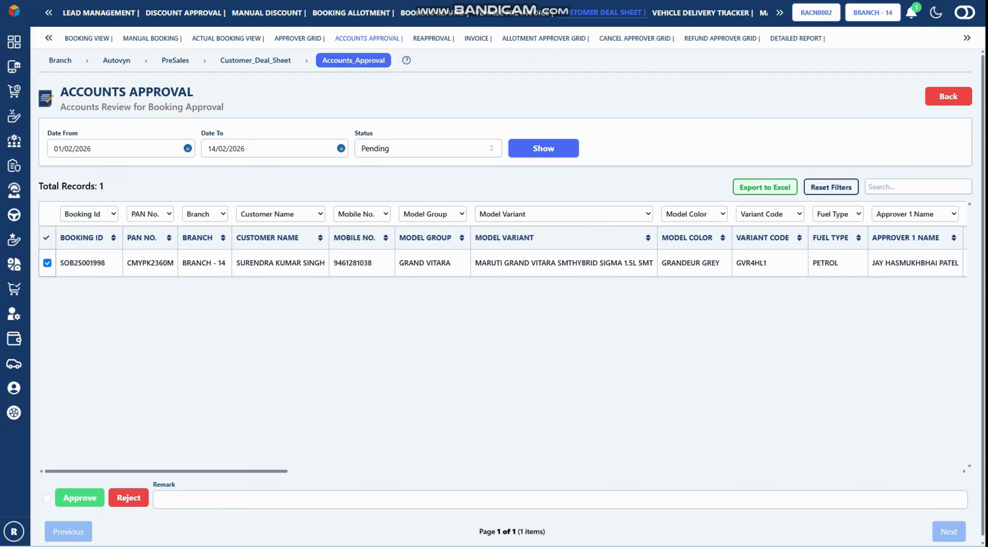
Set the remark to APPROVE and give the booking accounts approval
{"action": "left_click", "coordinate": [214, 500]}
{"action": "left_click", "coordinate": [230, 382]}
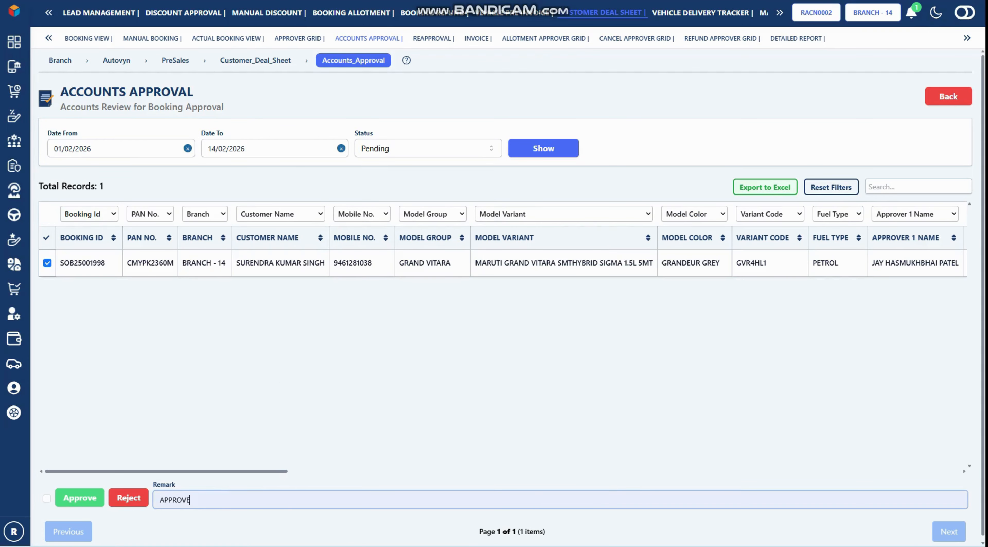
{"action": "left_click", "coordinate": [80, 497]}
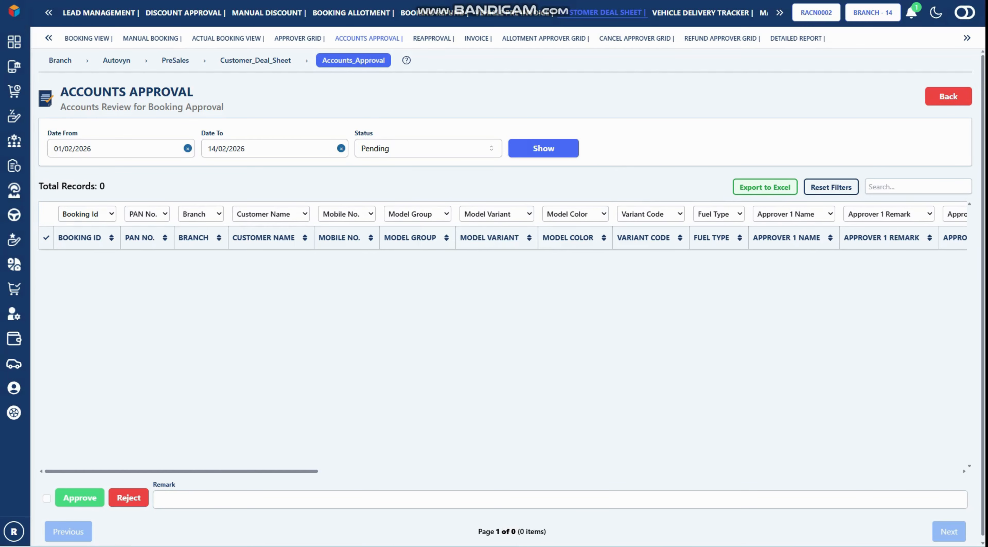
Filter the Accounts Approval grid to Approved records and reload it
{"action": "left_click", "coordinate": [428, 148]}
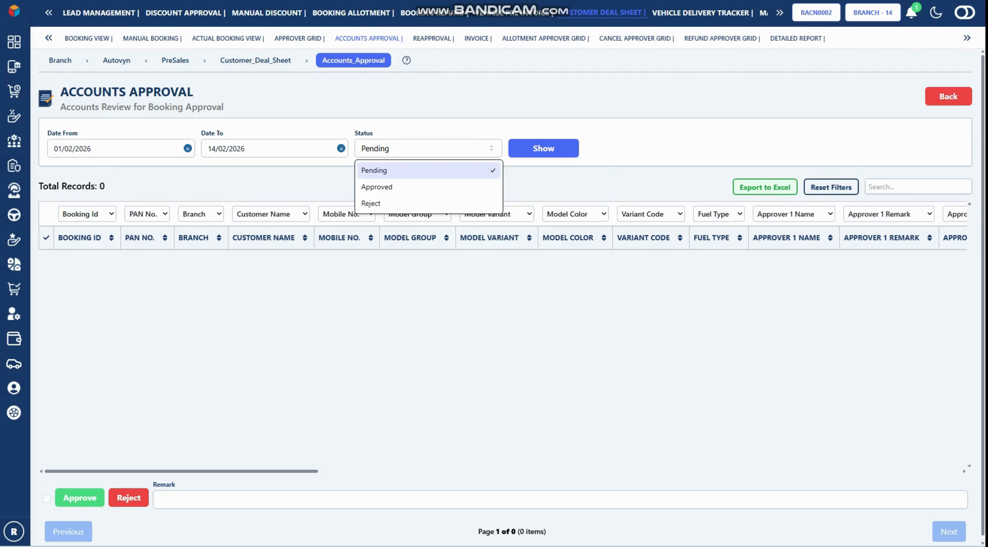
{"action": "left_click", "coordinate": [377, 187]}
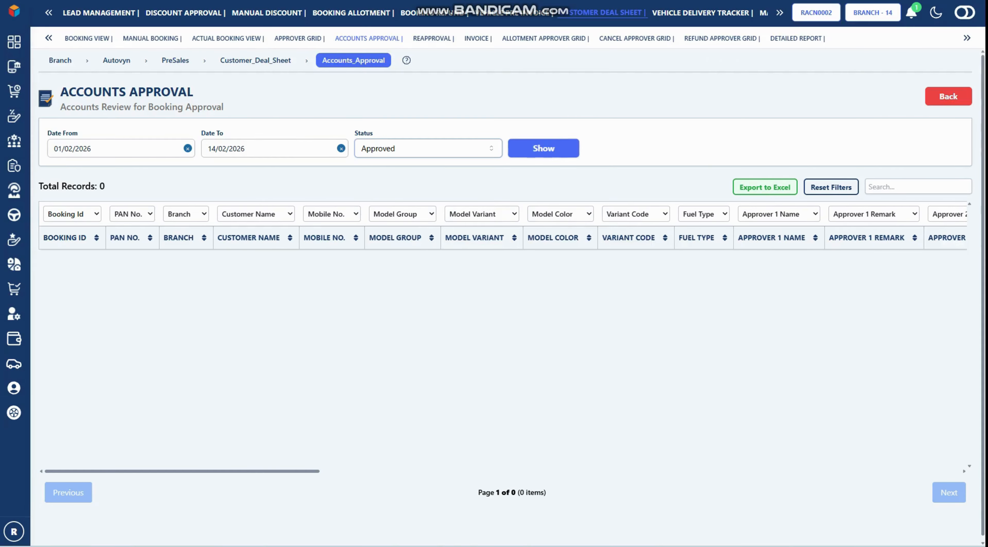
{"action": "left_click", "coordinate": [543, 147]}
{"action": "scroll", "coordinate": [502, 245], "scroll_direction": "right", "scroll_amount": 15}
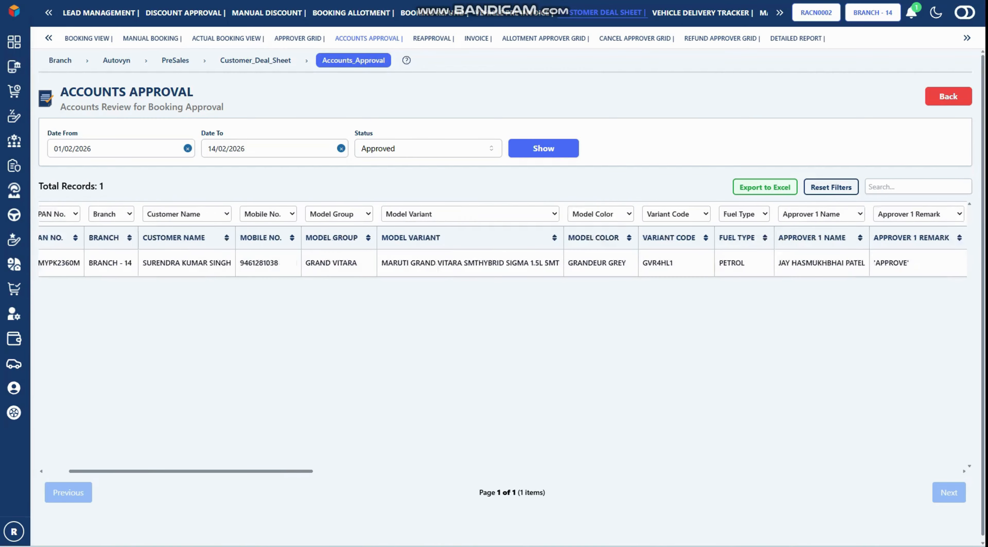
{"action": "scroll", "coordinate": [502, 246], "scroll_direction": "right", "scroll_amount": 5}
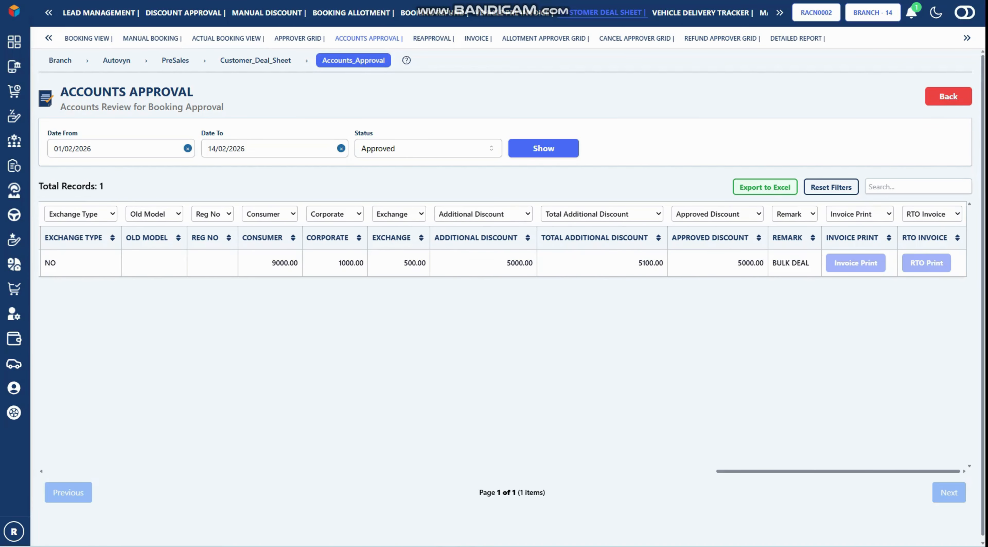
{"action": "double_click", "coordinate": [651, 263]}
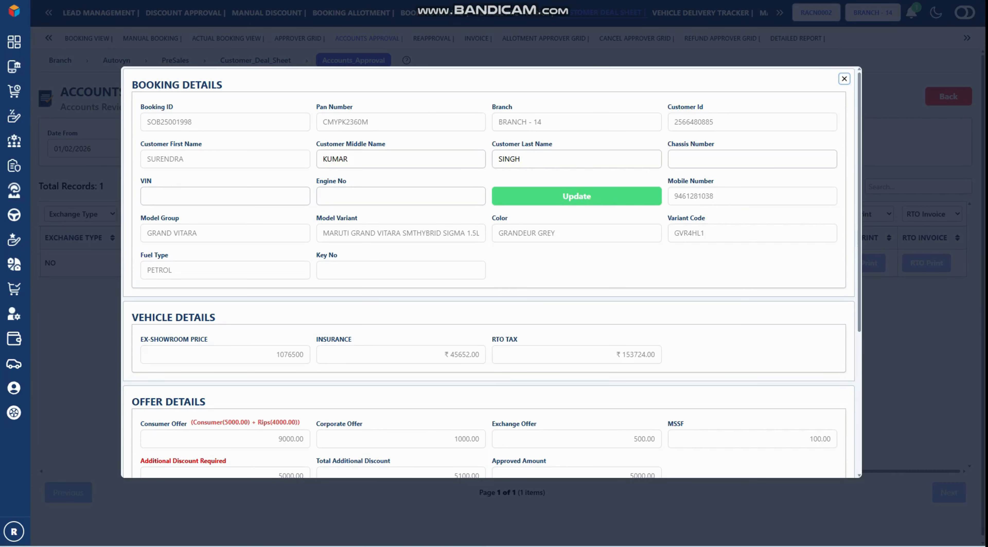
{"action": "left_click", "coordinate": [751, 159]}
{"action": "left_click", "coordinate": [737, 184]}
{"action": "left_click", "coordinate": [225, 196]}
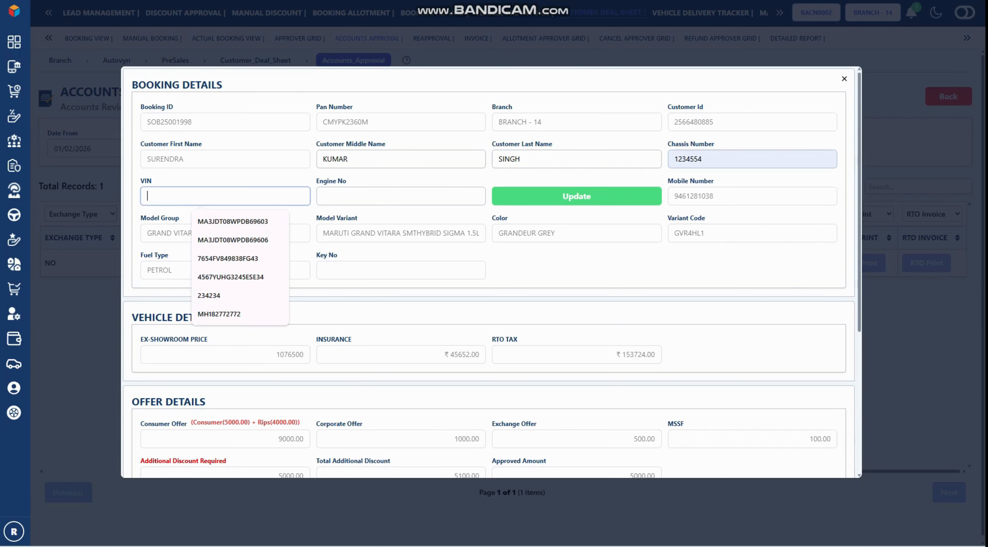
{"action": "left_click", "coordinate": [233, 240]}
{"action": "left_click", "coordinate": [401, 196]}
{"action": "left_click", "coordinate": [385, 221]}
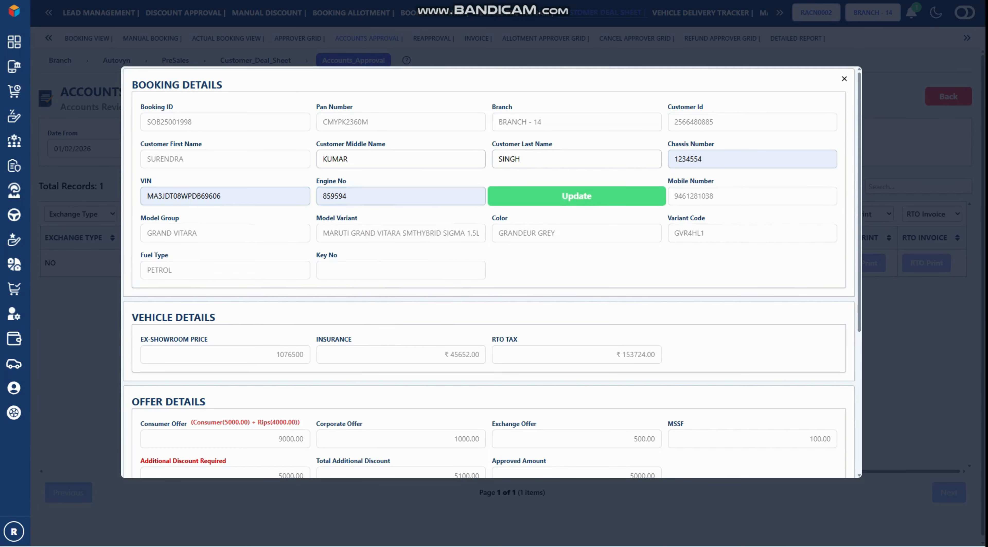
{"action": "left_click", "coordinate": [576, 196]}
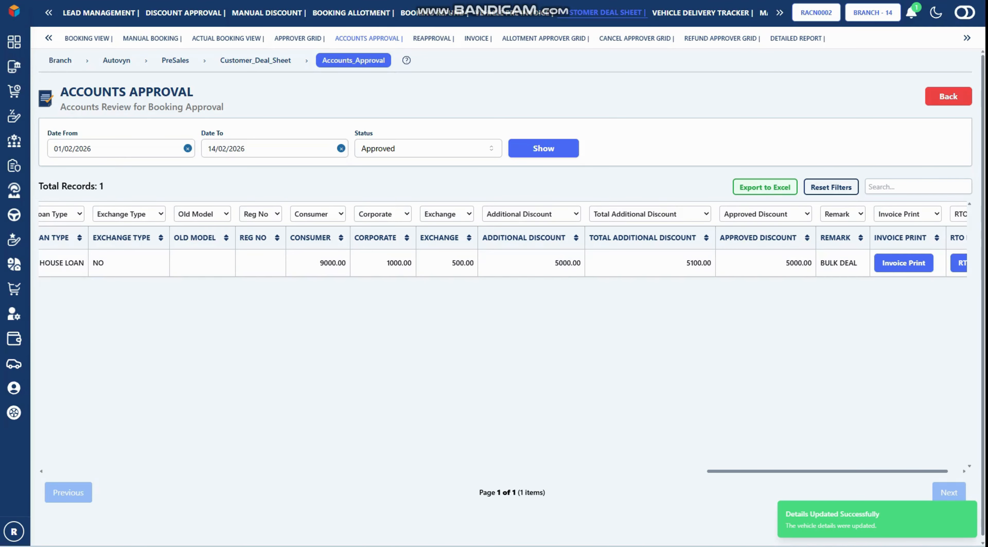
{"action": "scroll", "coordinate": [503, 336], "scroll_direction": "right", "scroll_amount": 1}
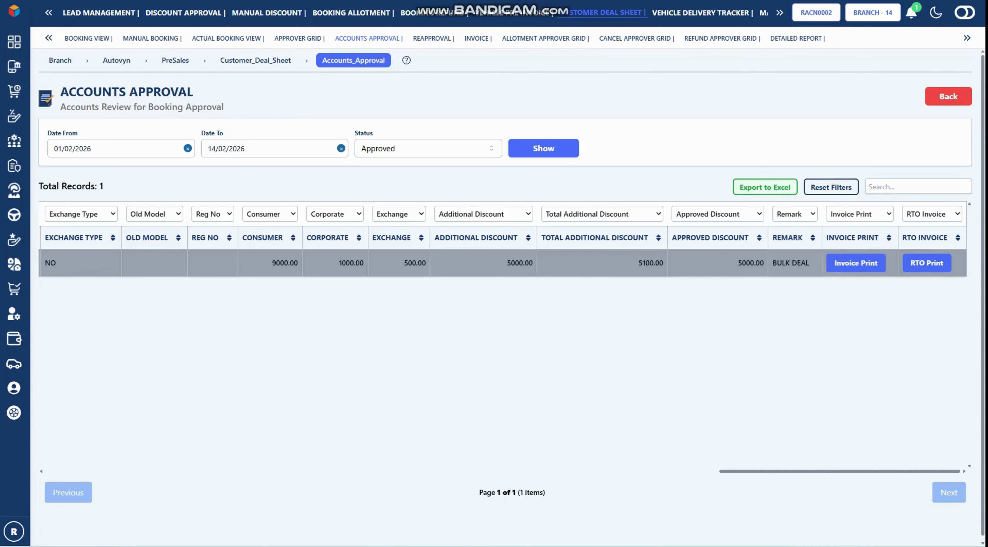
Preview the Invoice Print, cancel it, and return to the Actual Booking View list
{"action": "left_click", "coordinate": [855, 263]}
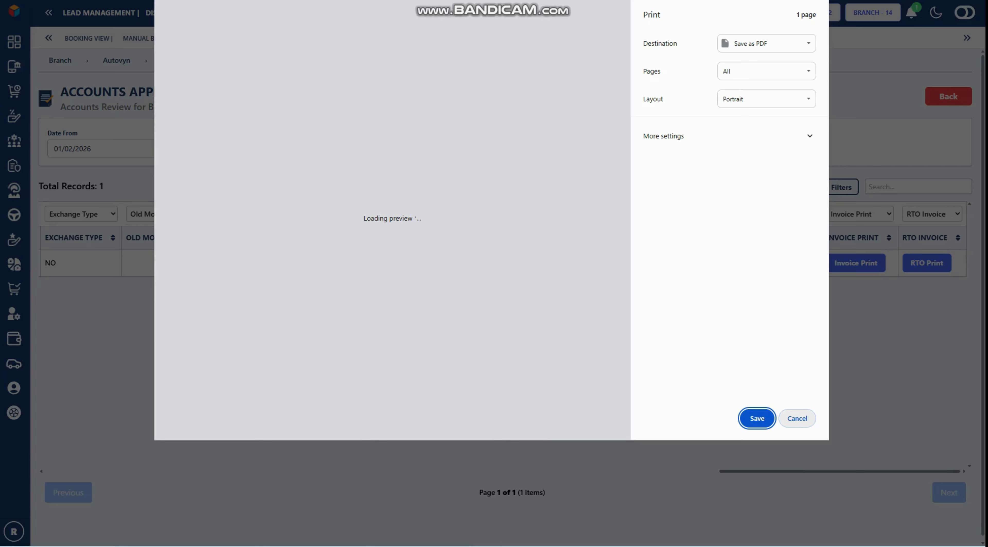
{"action": "key", "text": "Escape"}
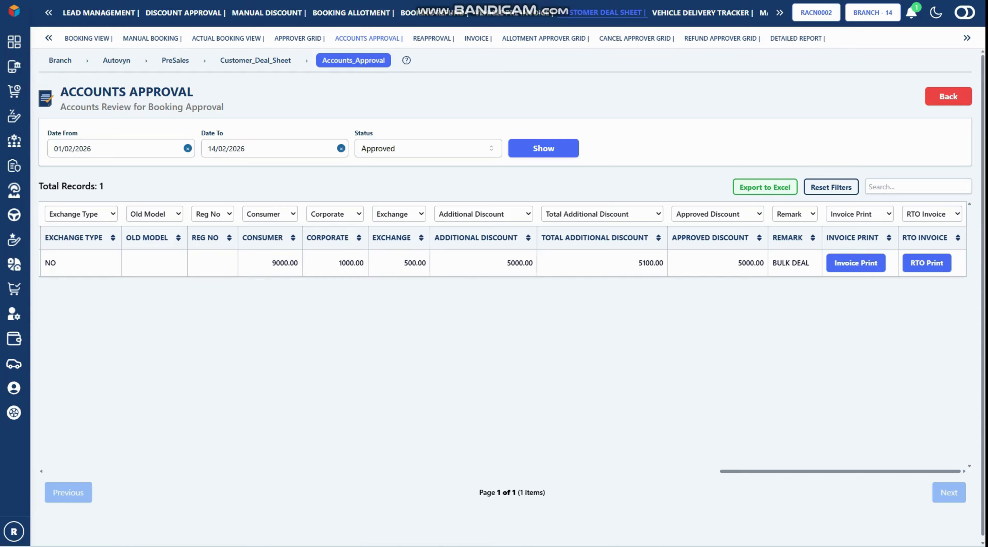
{"action": "left_click", "coordinate": [228, 38]}
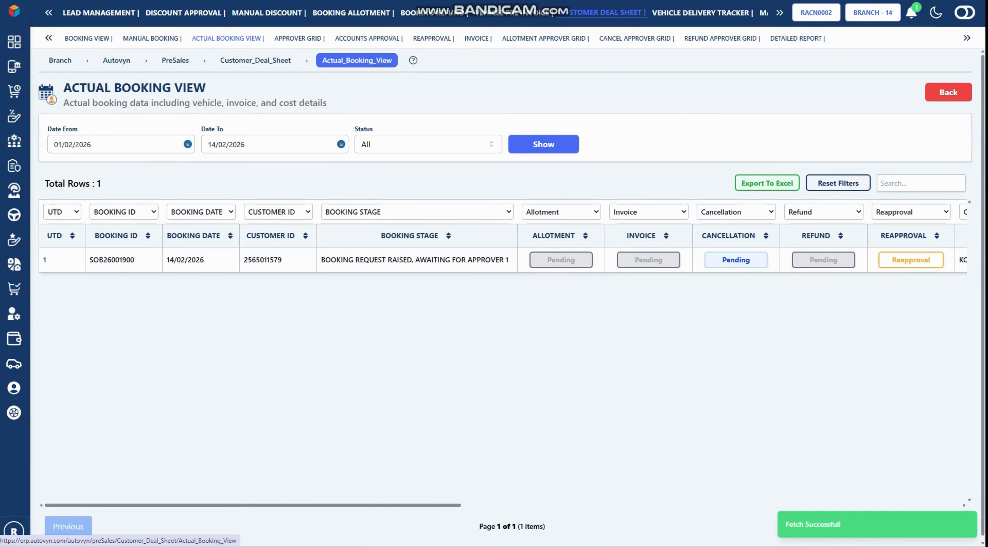
Change Date From to 01/02/2025 to list earlier bookings
{"action": "left_click", "coordinate": [88, 144]}
{"action": "key", "text": "BackSpace"}
{"action": "type", "text": "0"}
{"action": "key", "text": "Return"}
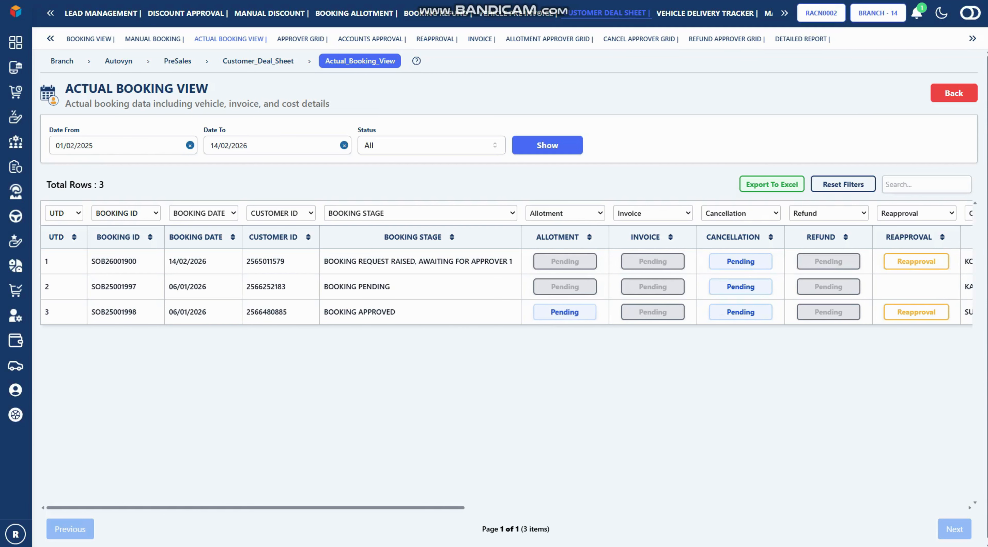
{"action": "left_click", "coordinate": [564, 311]}
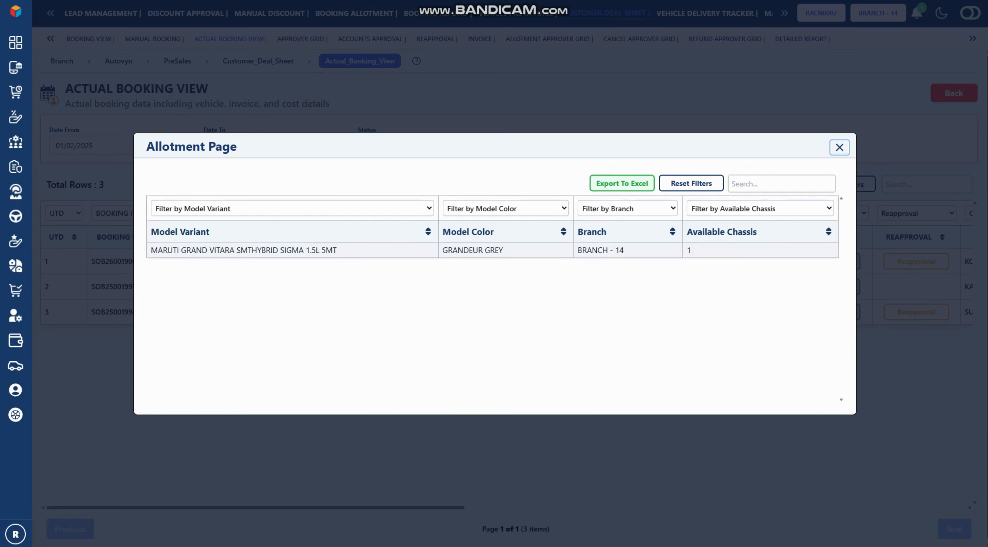
{"action": "left_click", "coordinate": [689, 250]}
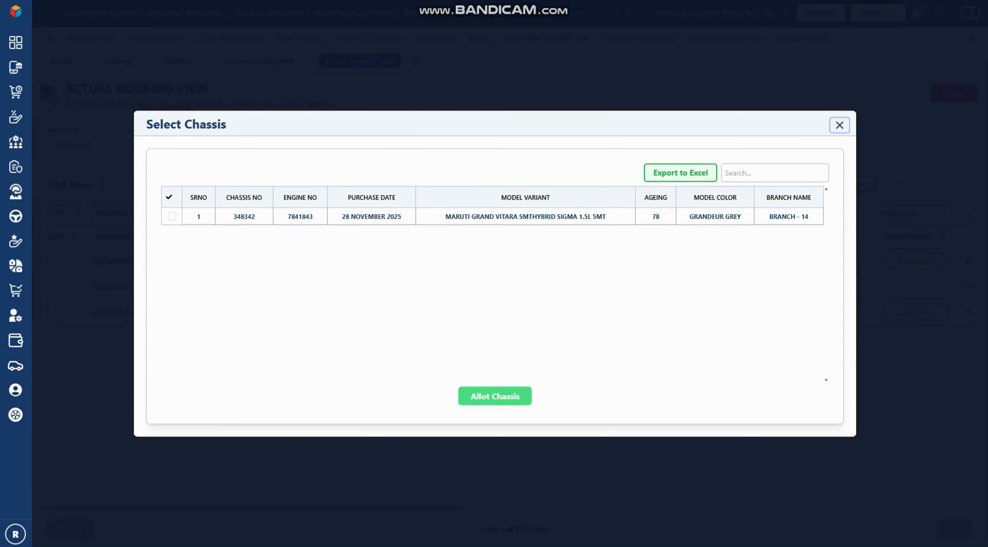
{"action": "left_click", "coordinate": [172, 216]}
{"action": "left_click", "coordinate": [495, 395]}
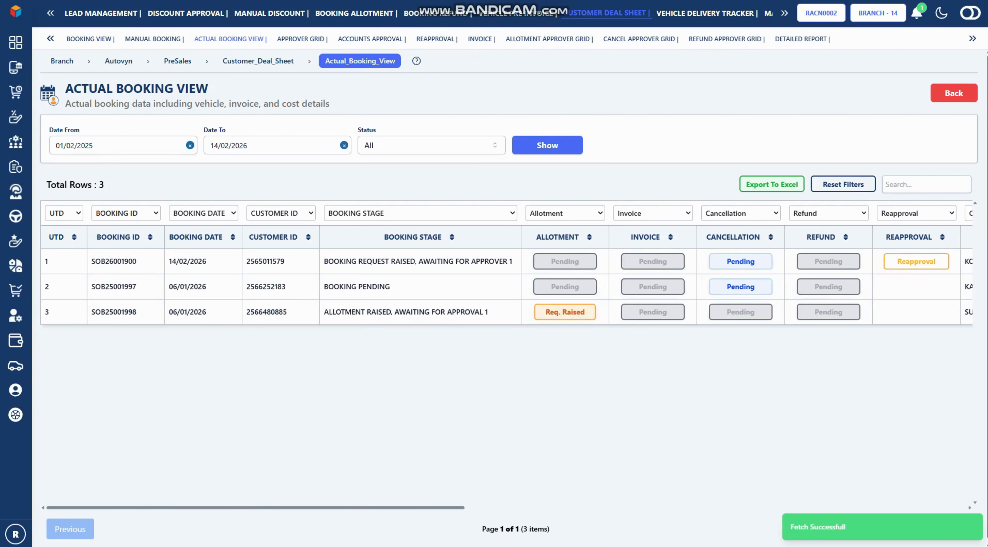
{"action": "key", "text": "ctrl+Tab"}
{"action": "left_click", "coordinate": [177, 130]}
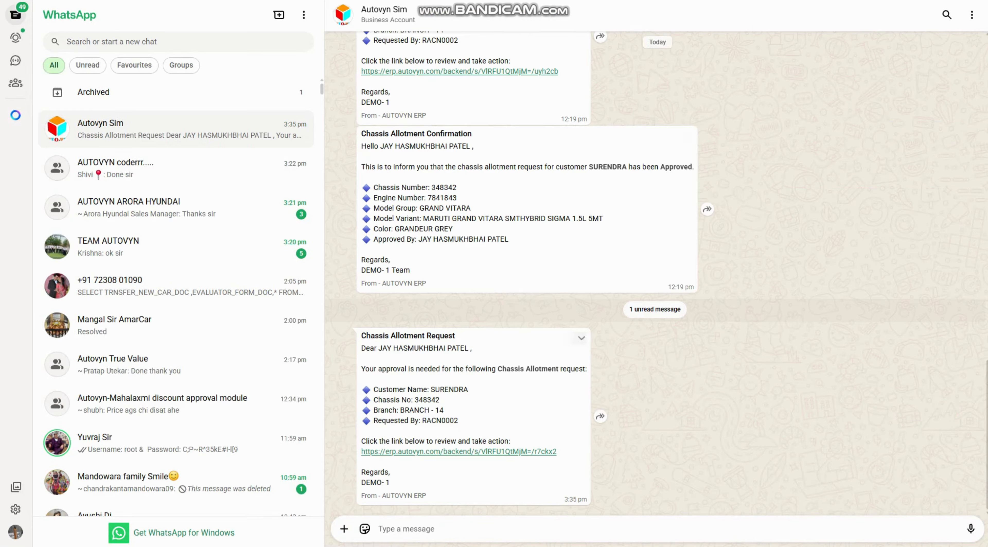
Switch from WhatsApp back to the Autovyn DMS booking list
{"action": "key", "text": "ctrl+Tab"}
{"action": "key", "text": "ctrl+Tab"}
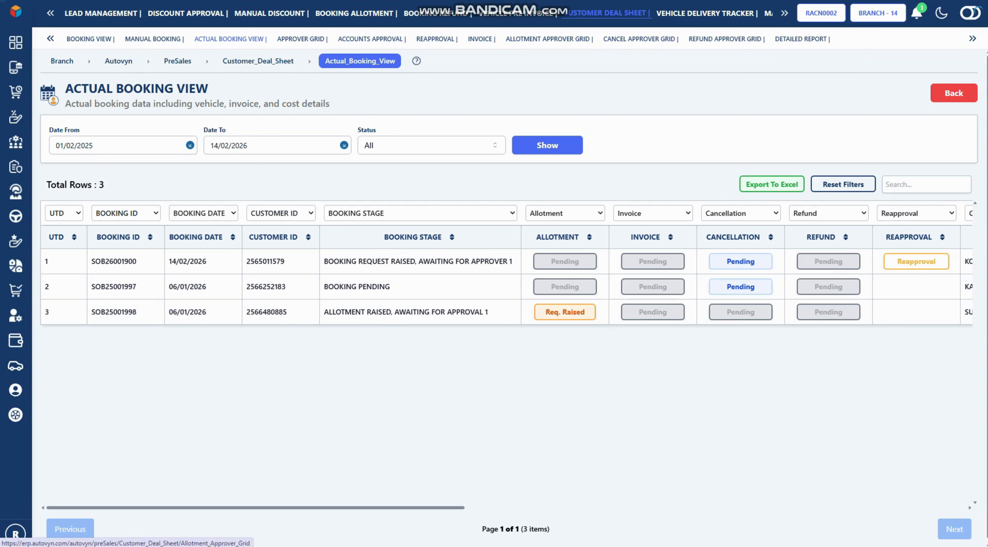
{"action": "left_click", "coordinate": [548, 40]}
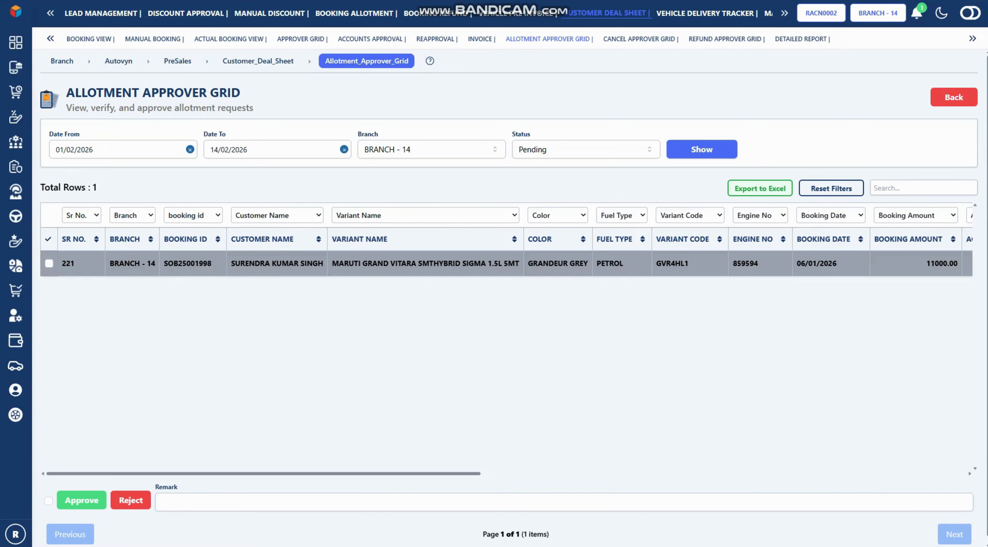
{"action": "left_click", "coordinate": [50, 263]}
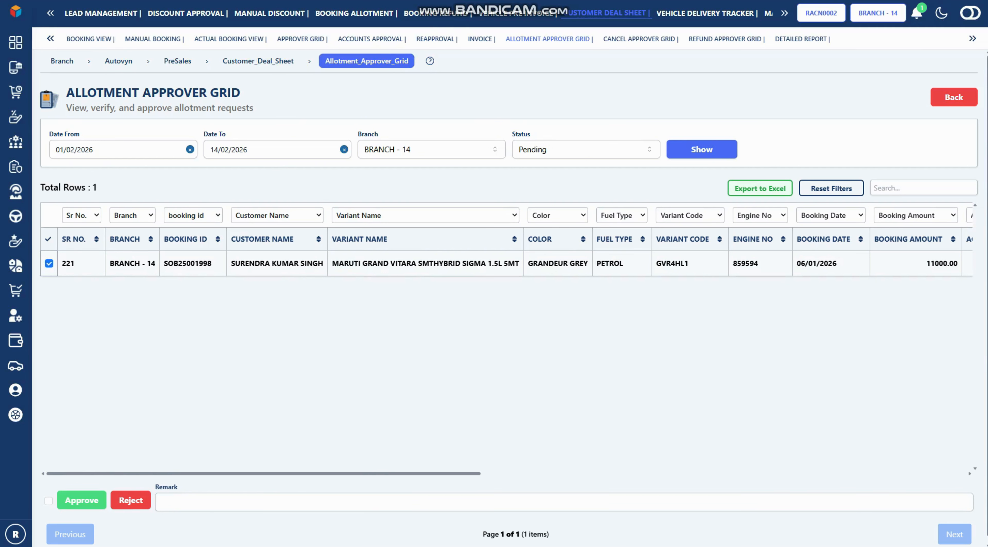
{"action": "key", "text": "ctrl+Tab"}
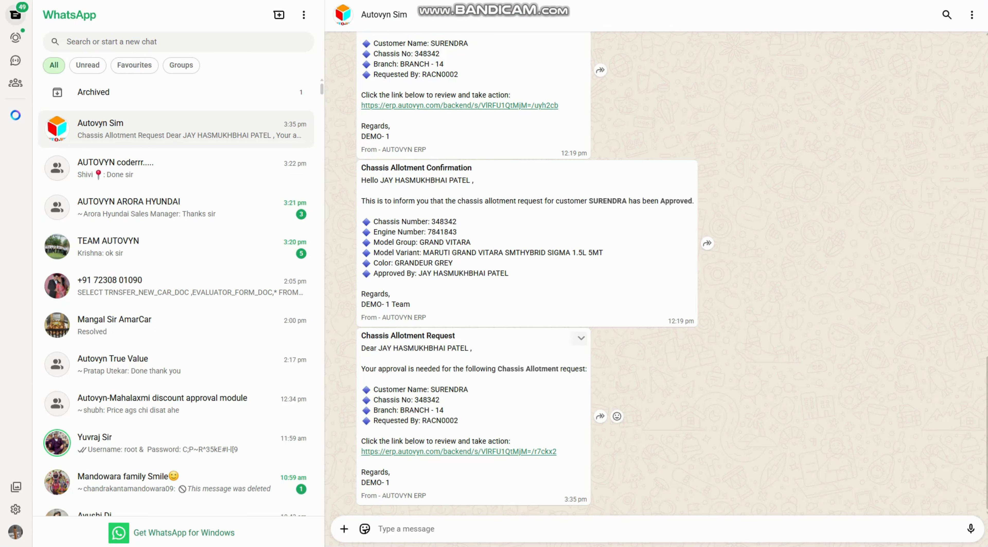
Approve the chassis 348342 allotment request via the WhatsApp link and acknowledge the alert
{"action": "left_click", "coordinate": [407, 452]}
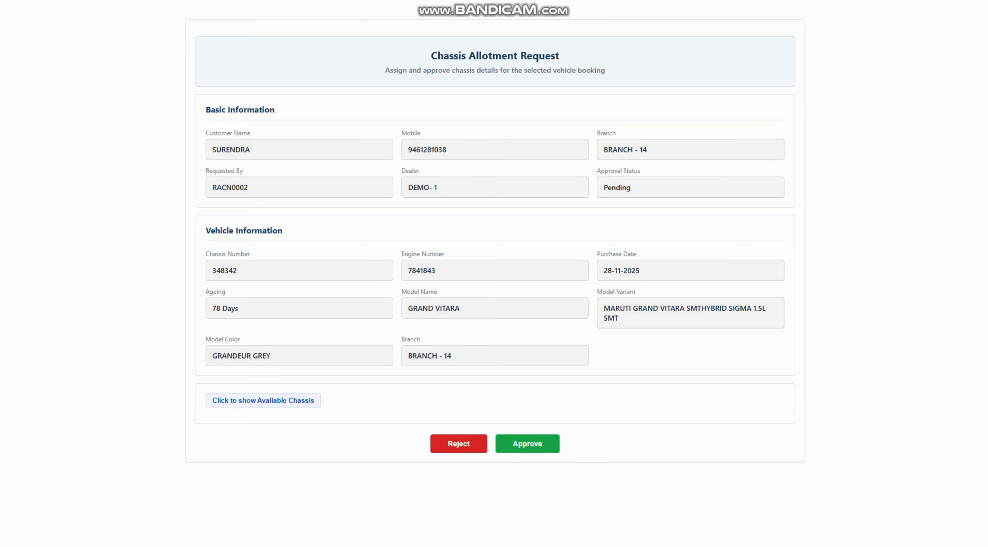
{"action": "left_click", "coordinate": [527, 444]}
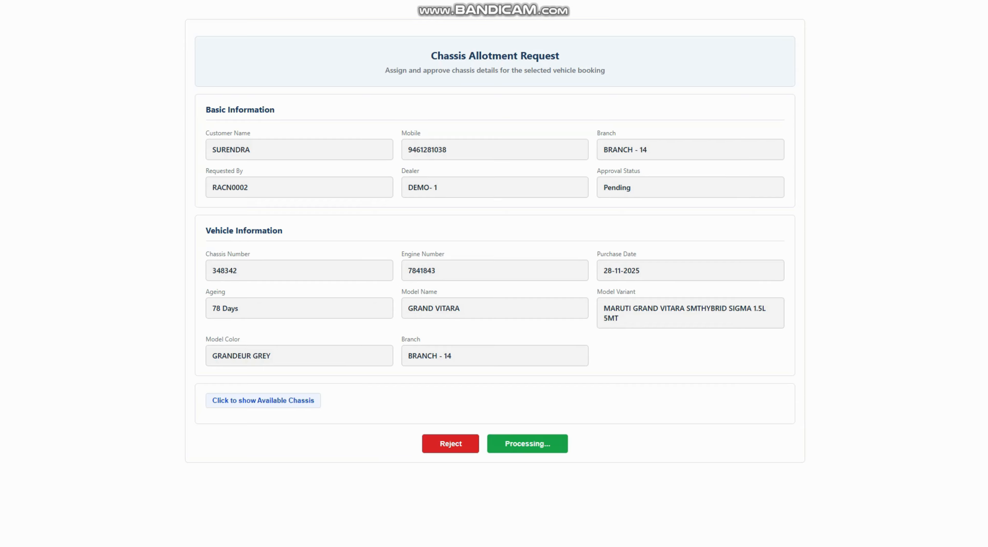
{"action": "key", "text": "Return"}
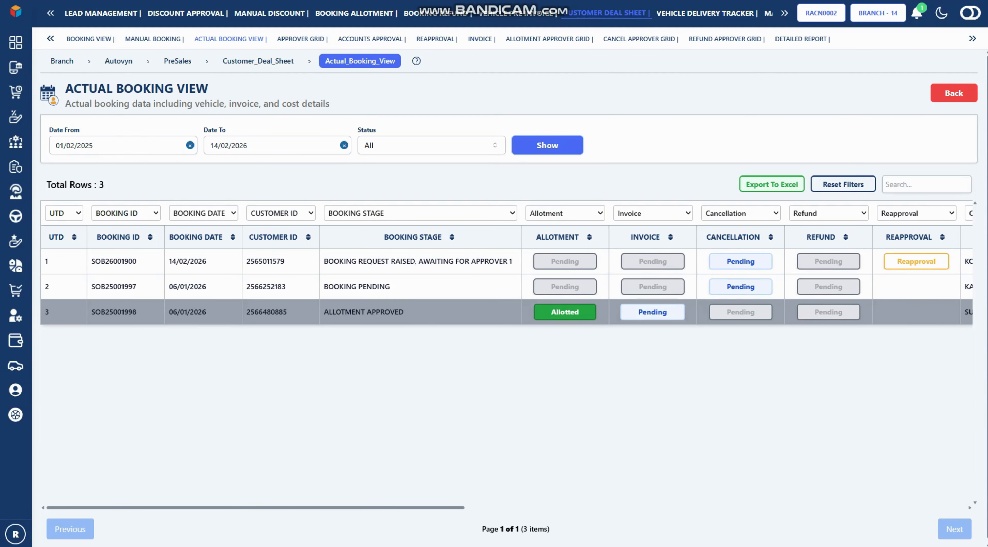
{"action": "left_click", "coordinate": [652, 312]}
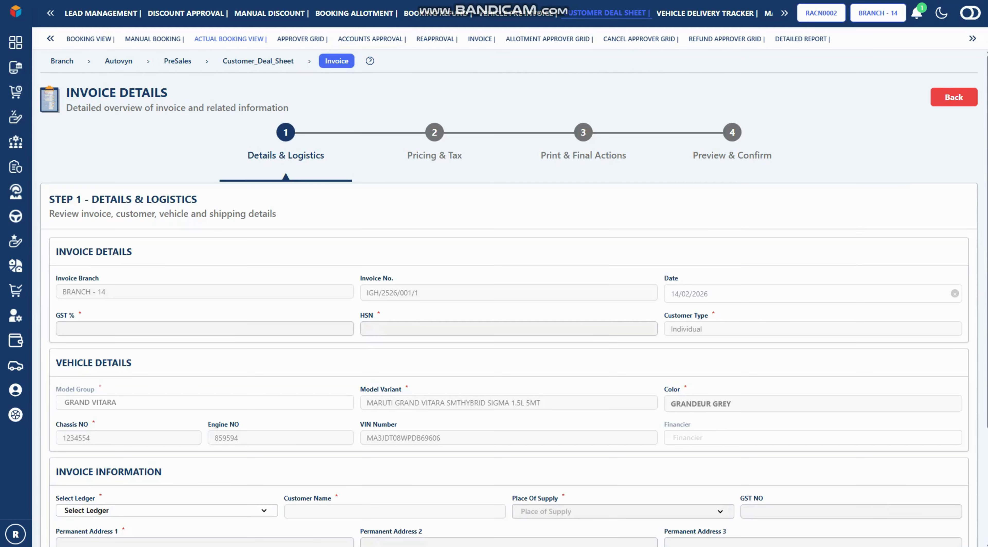
{"action": "scroll", "coordinate": [514, 297], "scroll_direction": "down", "scroll_amount": 1}
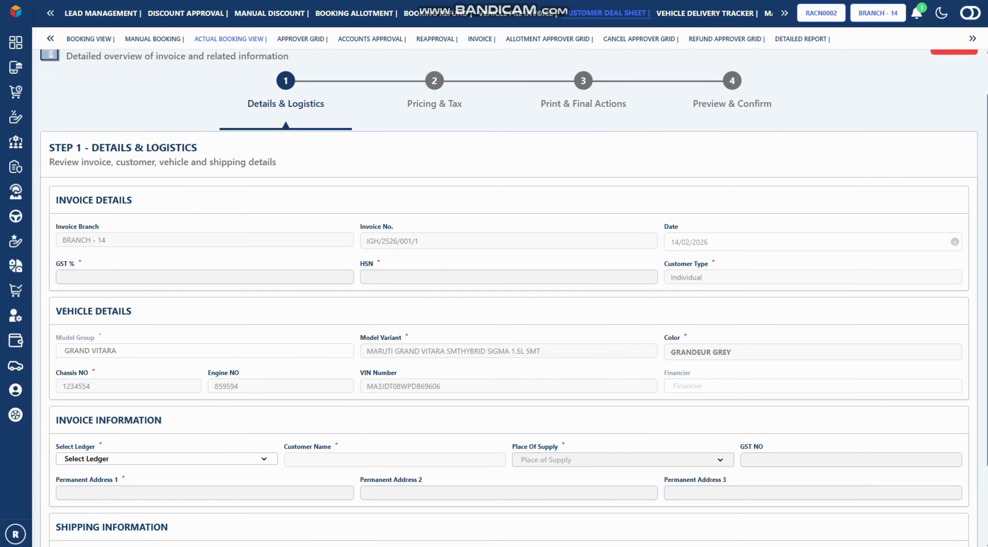
{"action": "scroll", "coordinate": [514, 297], "scroll_direction": "up", "scroll_amount": 1}
{"action": "scroll", "coordinate": [514, 297], "scroll_direction": "down", "scroll_amount": 1}
{"action": "scroll", "coordinate": [513, 297], "scroll_direction": "down", "scroll_amount": 2}
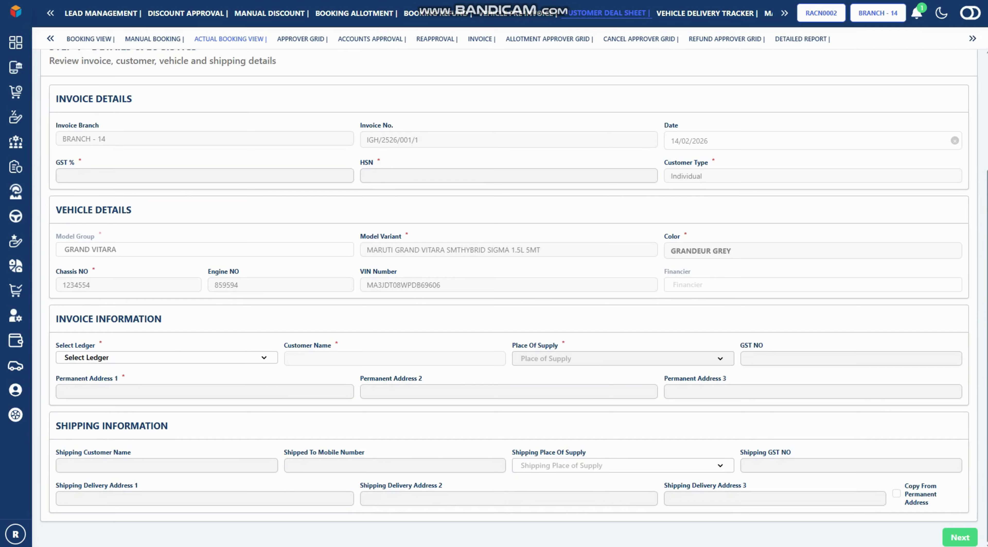
{"action": "left_click", "coordinate": [147, 176]}
{"action": "left_click", "coordinate": [147, 199]}
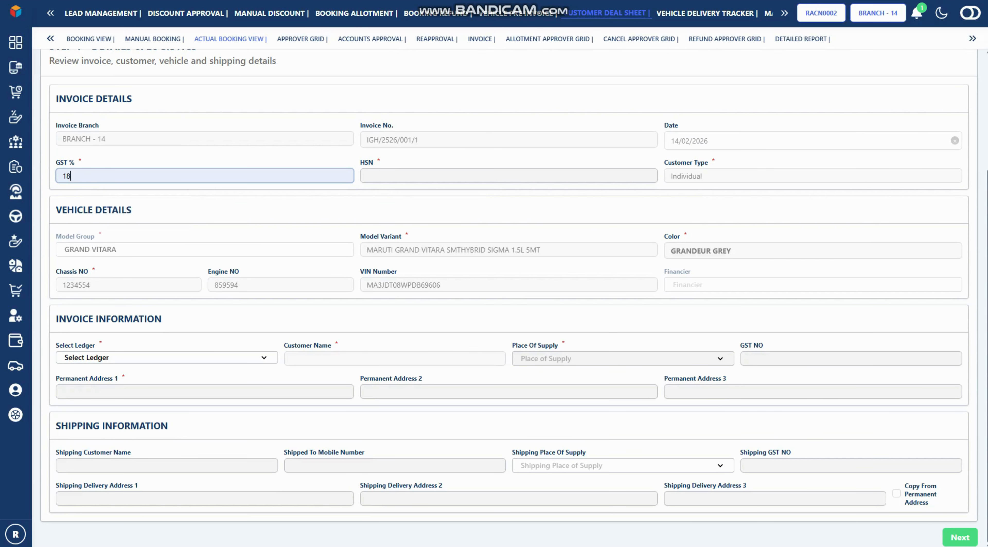
{"action": "left_click", "coordinate": [451, 176]}
{"action": "left_click", "coordinate": [450, 199]}
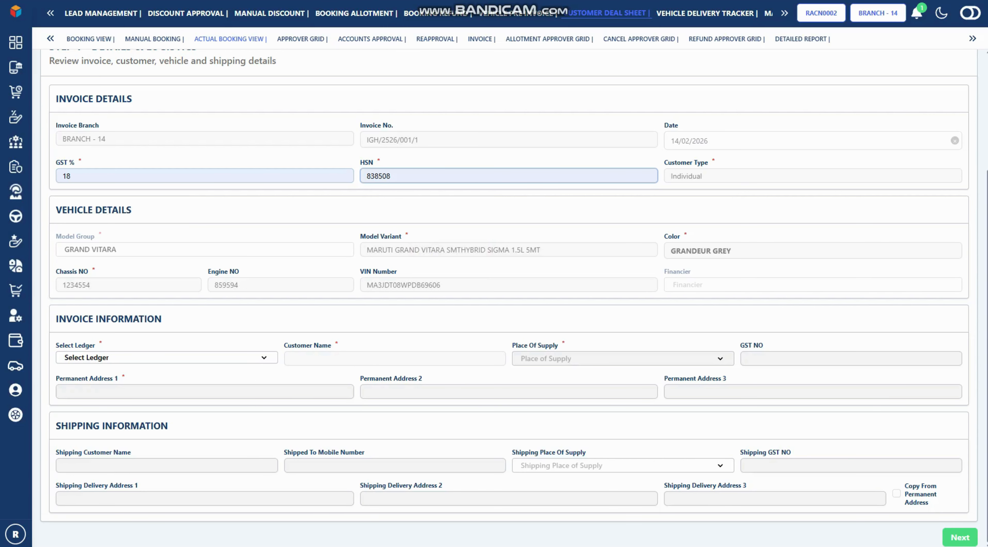
Select INCENTIVE PAYABLE A/C as the ledger by searching 'incen'
{"action": "left_click", "coordinate": [167, 357]}
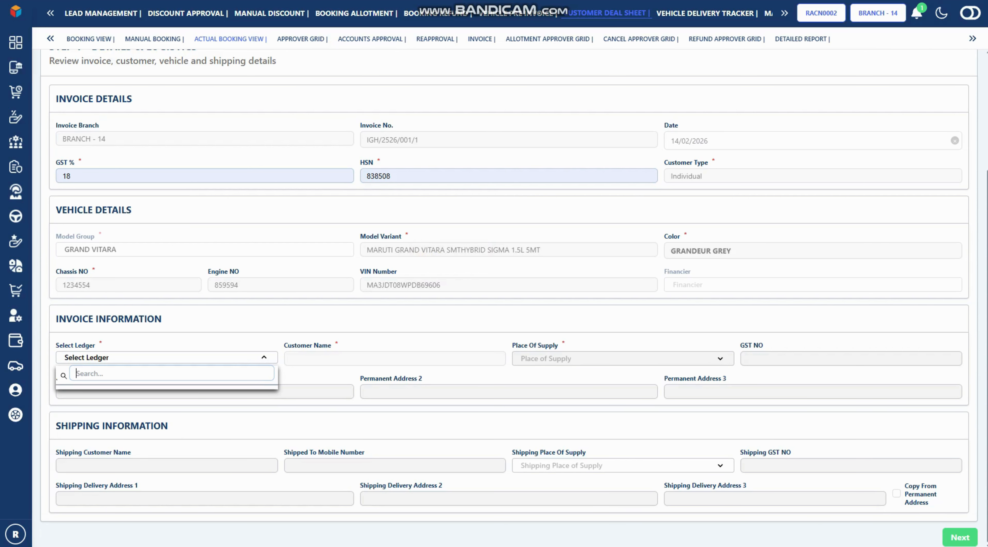
{"action": "type", "text": "incen"}
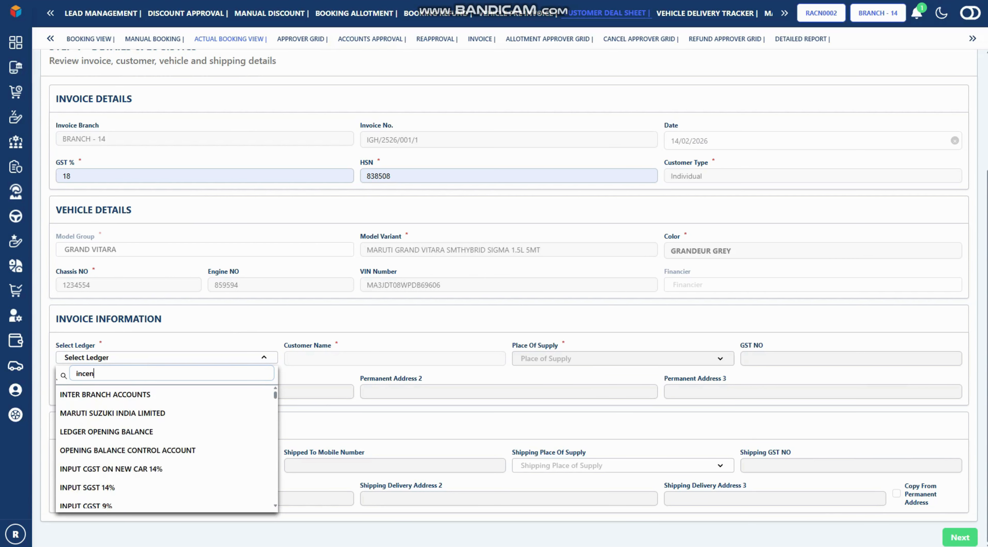
{"action": "key", "text": "Down"}
{"action": "key", "text": "Return"}
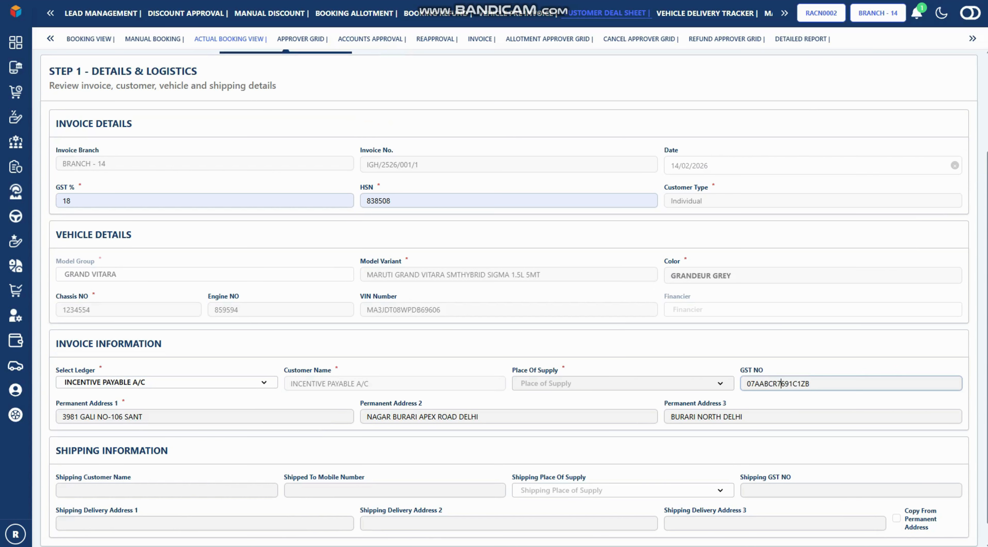
{"action": "scroll", "coordinate": [514, 297], "scroll_direction": "down", "scroll_amount": 1}
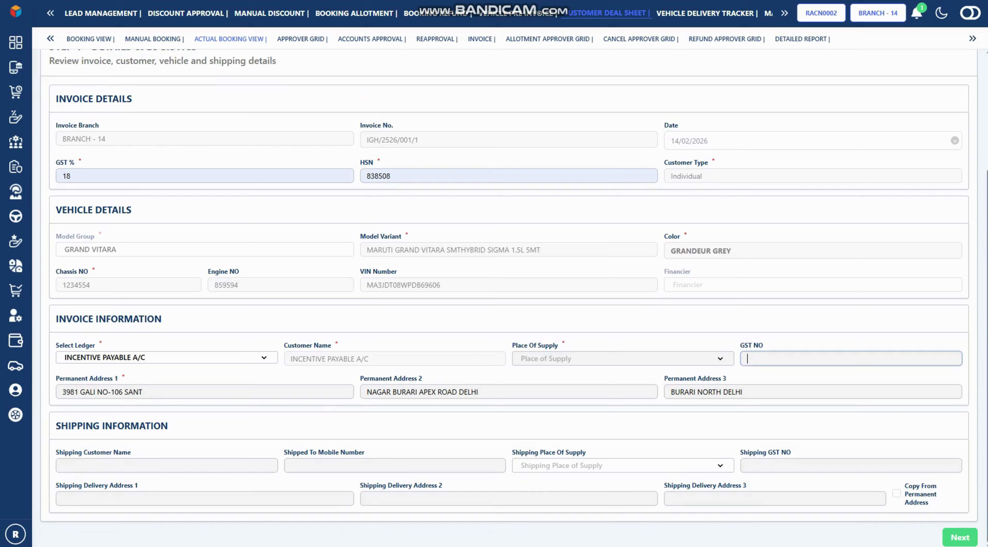
{"action": "scroll", "coordinate": [514, 297], "scroll_direction": "up", "scroll_amount": 3}
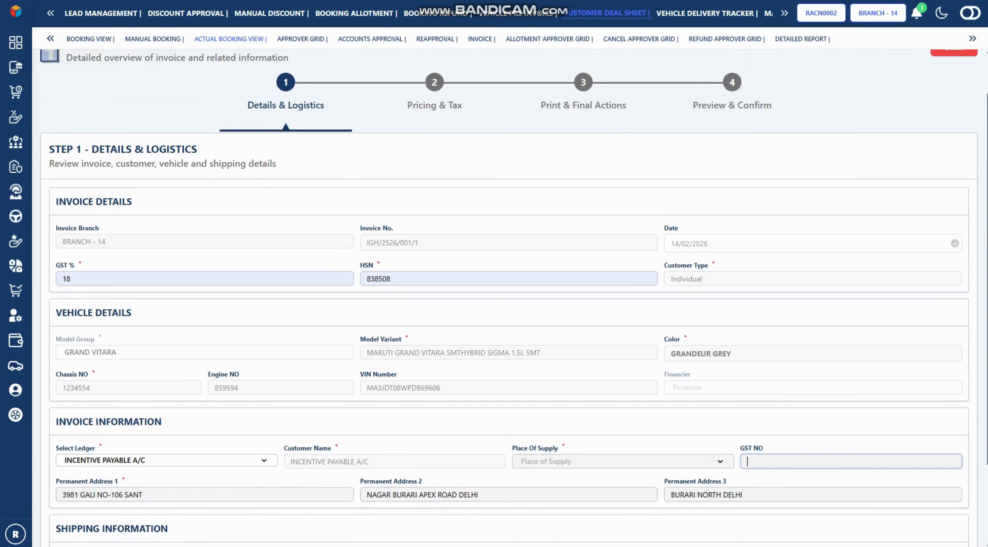
{"action": "scroll", "coordinate": [514, 297], "scroll_direction": "down", "scroll_amount": 3}
Enter the shipping customer's name and mobile number, with Rajasthan as shipping place of supply
{"action": "left_click", "coordinate": [115, 465]}
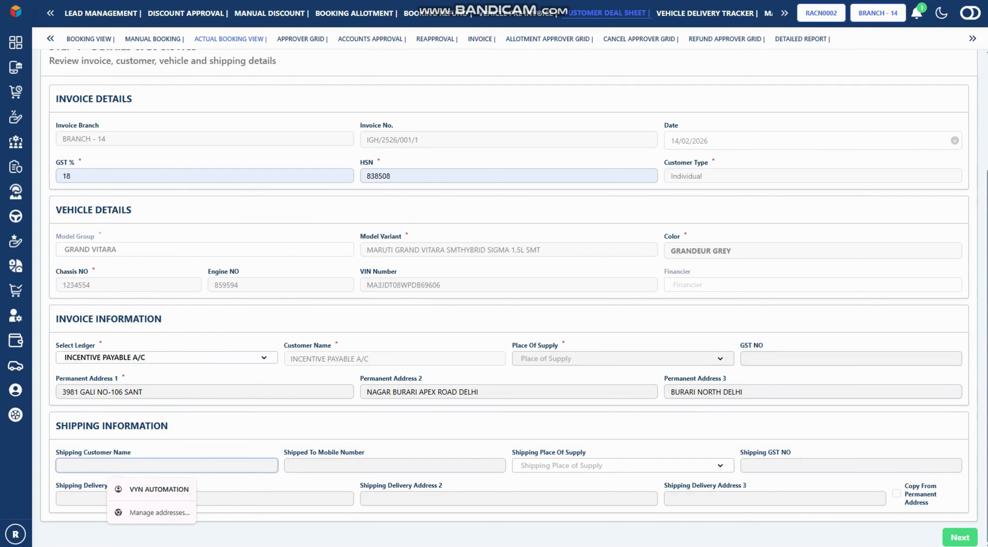
{"action": "type", "text": "KOMAL"}
{"action": "key", "text": "Tab"}
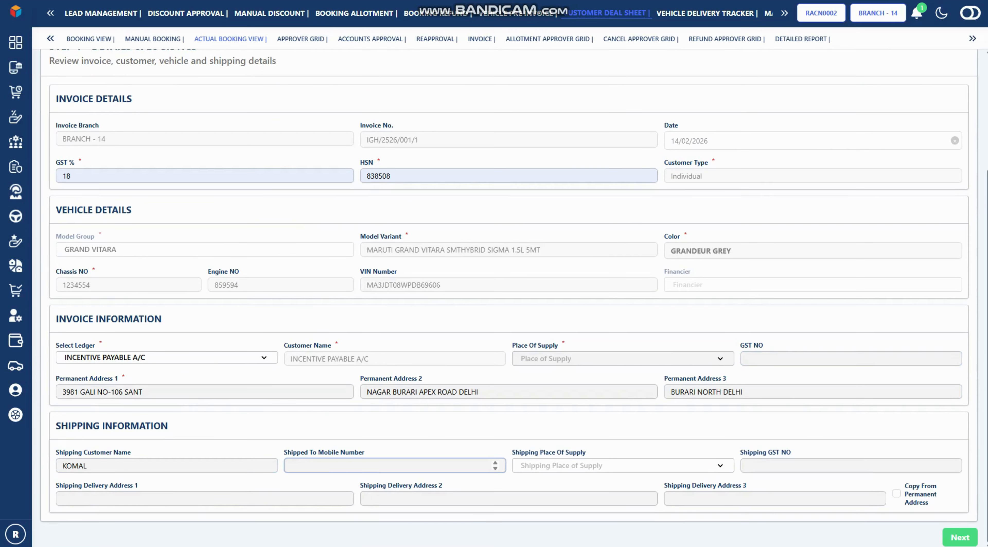
{"action": "key", "text": "Tab"}
{"action": "type", "text": "raj"}
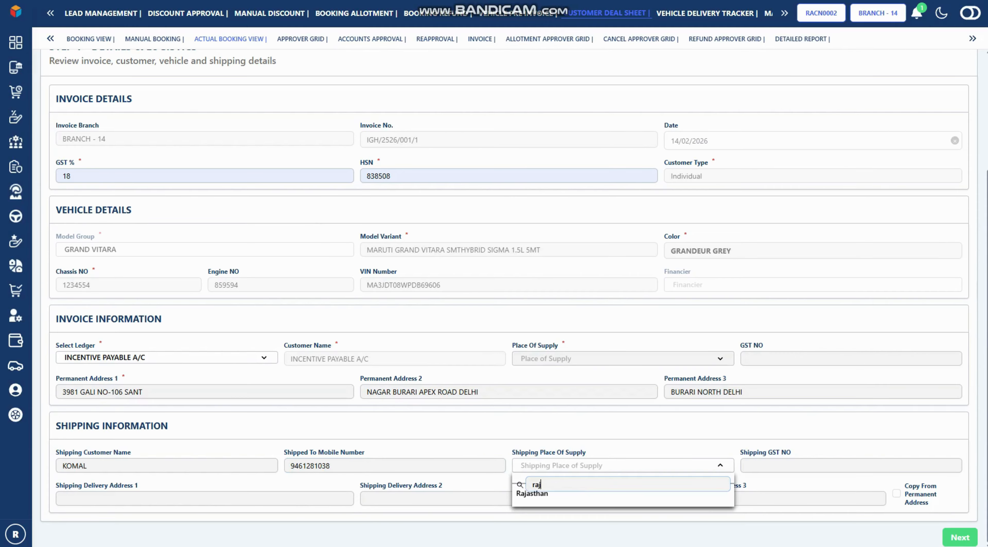
{"action": "key", "text": "Down"}
{"action": "key", "text": "Return"}
{"action": "key", "text": "Tab"}
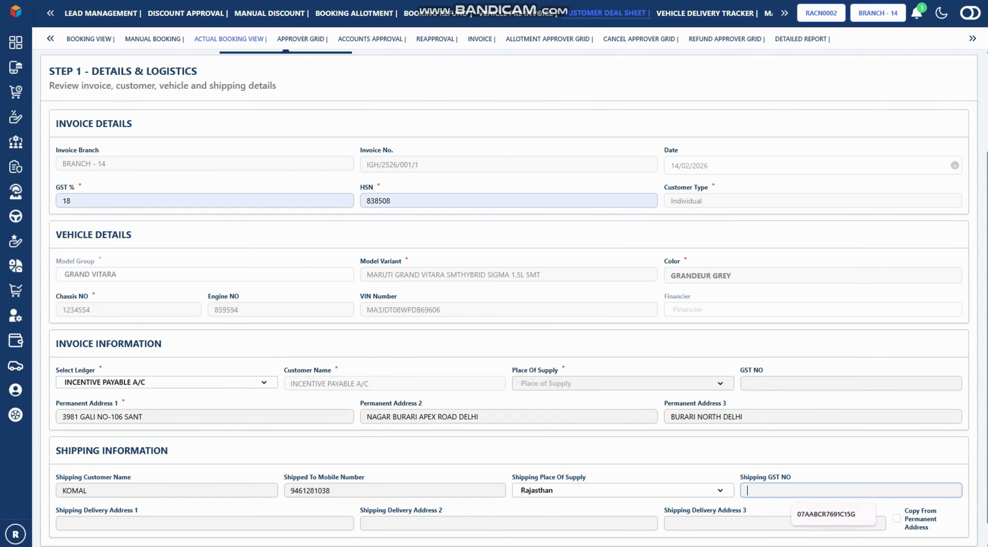
{"action": "key", "text": "Tab"}
{"action": "key", "text": "Up"}
{"action": "key", "text": "Up"}
{"action": "key", "text": "Up"}
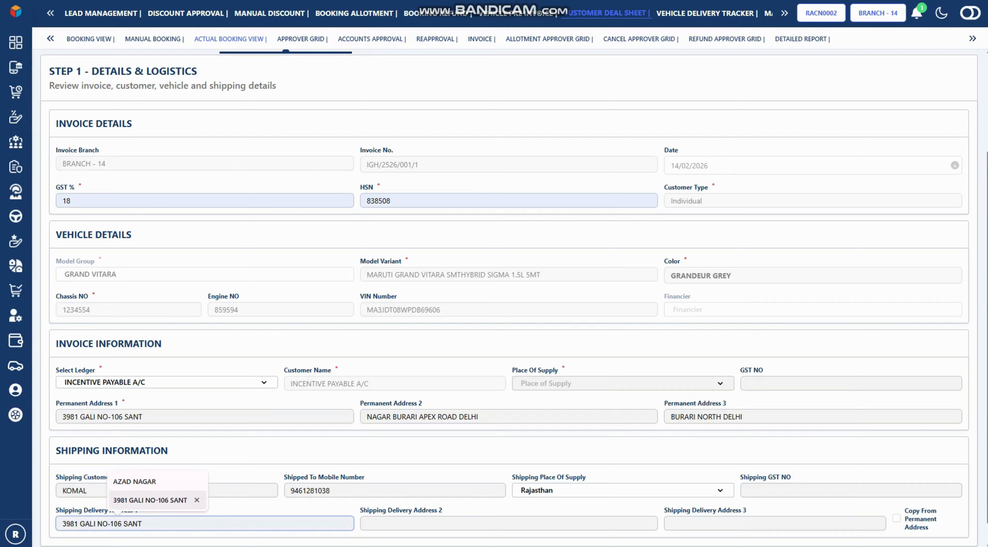
{"action": "key", "text": "Tab"}
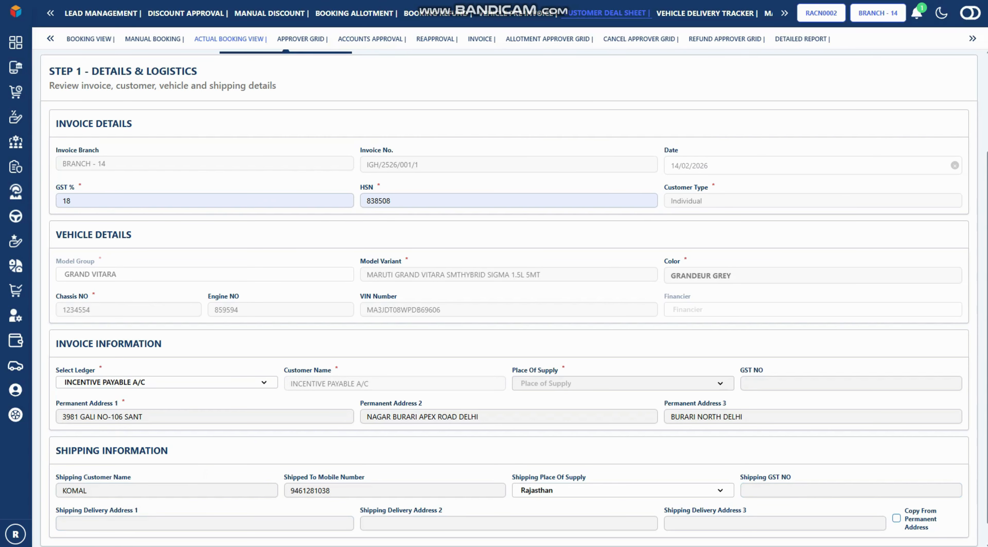
Copy the permanent address to shipping, set Place Of Supply to Rajasthan, and proceed to Pricing & Tax
{"action": "key", "text": "space"}
{"action": "left_click", "coordinate": [621, 383]}
{"action": "type", "text": "r"}
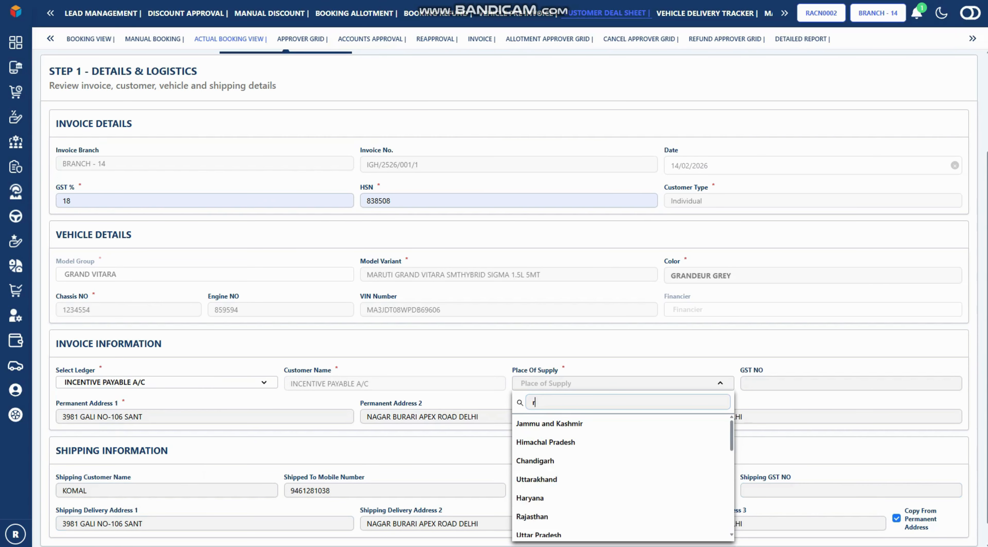
{"action": "type", "text": "aja"}
{"action": "key", "text": "Return"}
{"action": "scroll", "coordinate": [514, 295], "scroll_direction": "up", "scroll_amount": 4}
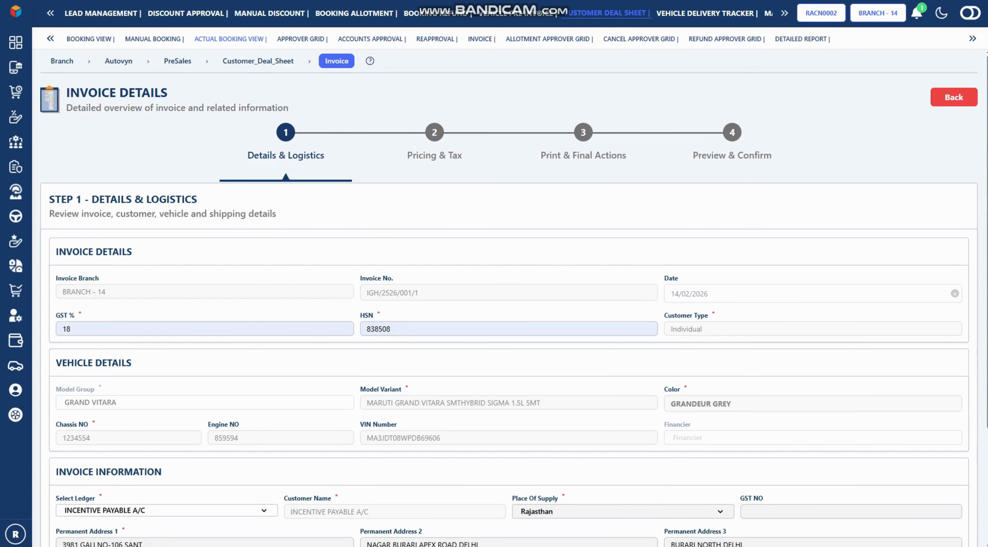
{"action": "left_click", "coordinate": [434, 132]}
Check the 909917.54 cost breakdown and TCS %, then continue to Print & Final Actions
{"action": "scroll", "coordinate": [514, 295], "scroll_direction": "down", "scroll_amount": 3}
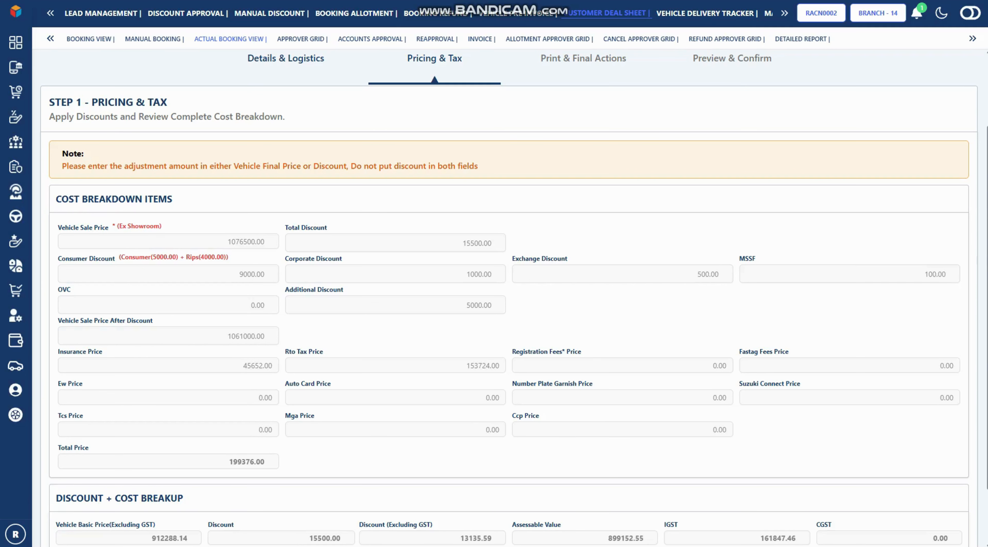
{"action": "scroll", "coordinate": [514, 295], "scroll_direction": "up", "scroll_amount": 1}
{"action": "scroll", "coordinate": [514, 296], "scroll_direction": "down", "scroll_amount": 2}
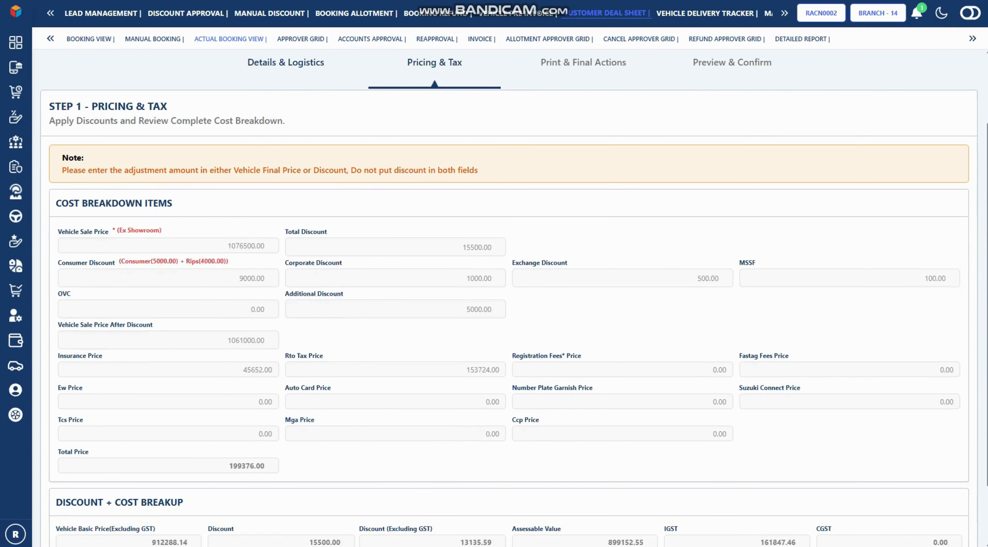
{"action": "scroll", "coordinate": [514, 296], "scroll_direction": "down", "scroll_amount": 1}
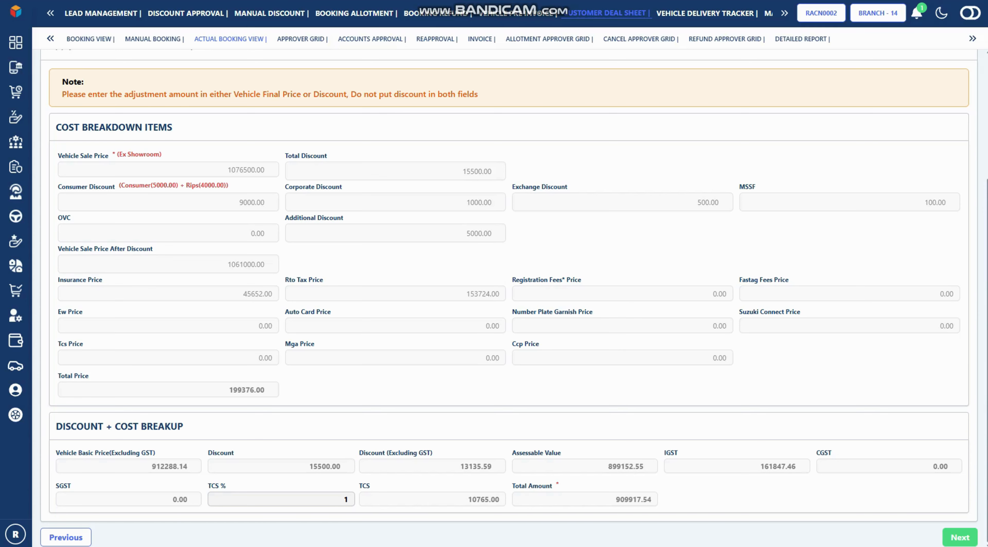
{"action": "left_click", "coordinate": [347, 499]}
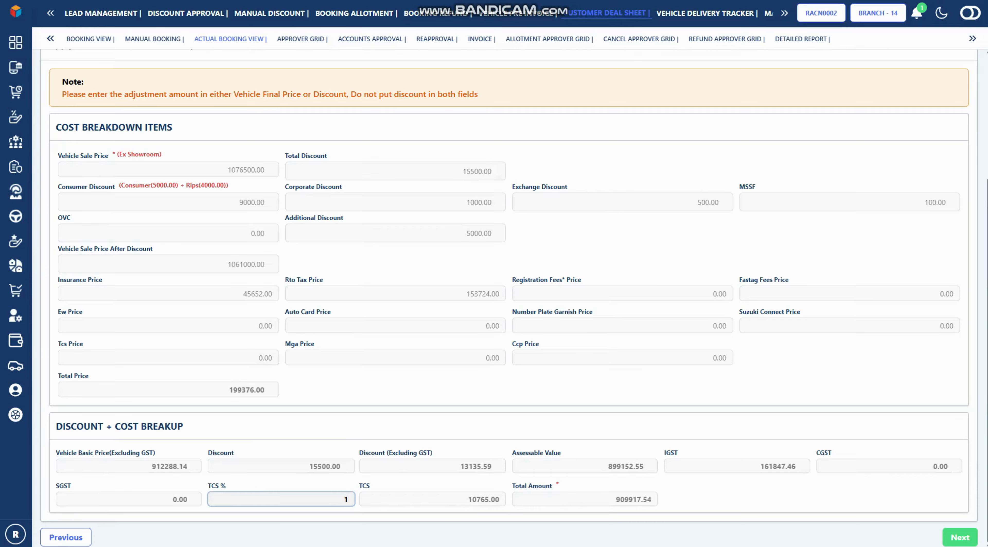
{"action": "scroll", "coordinate": [347, 499], "scroll_direction": "up", "scroll_amount": 1}
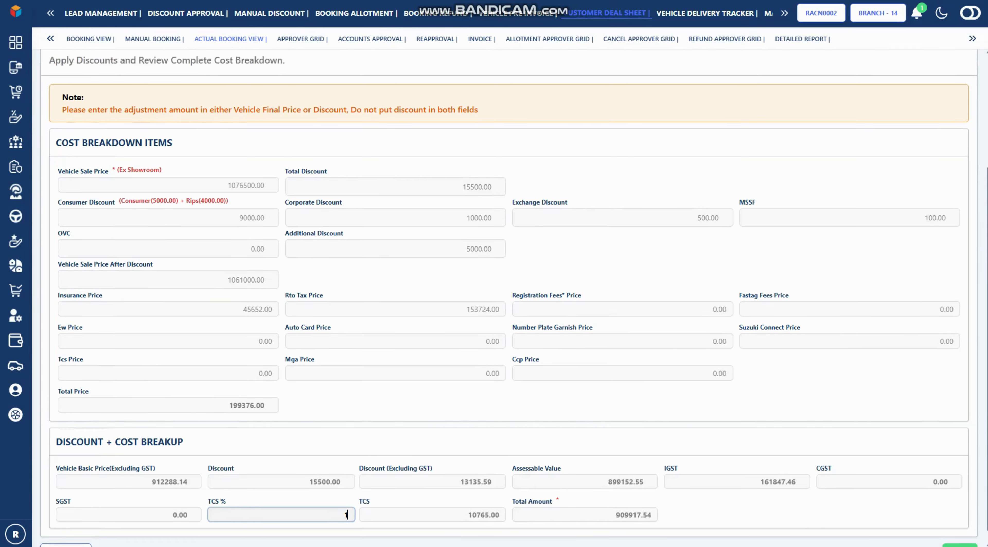
{"action": "scroll", "coordinate": [499, 292], "scroll_direction": "up", "scroll_amount": 4}
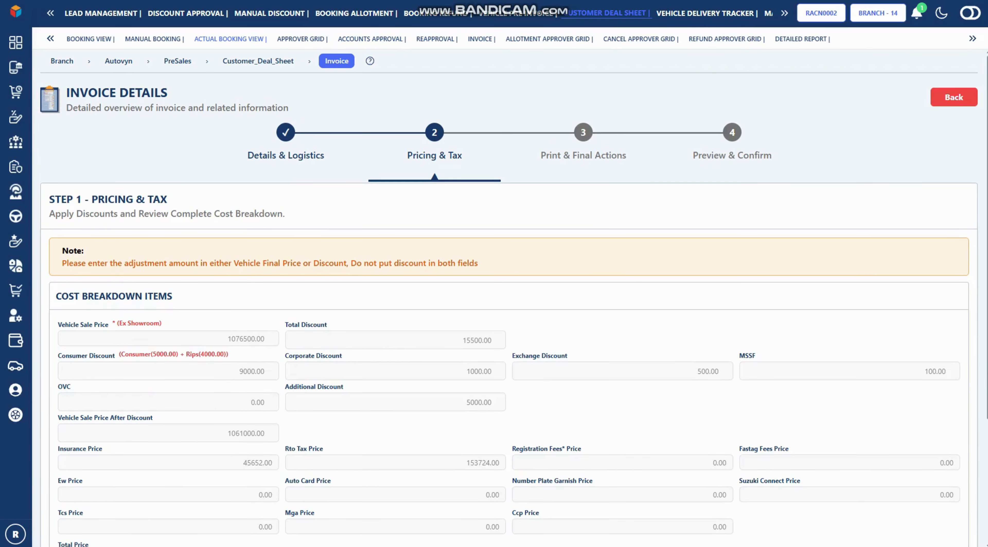
{"action": "left_click", "coordinate": [583, 133]}
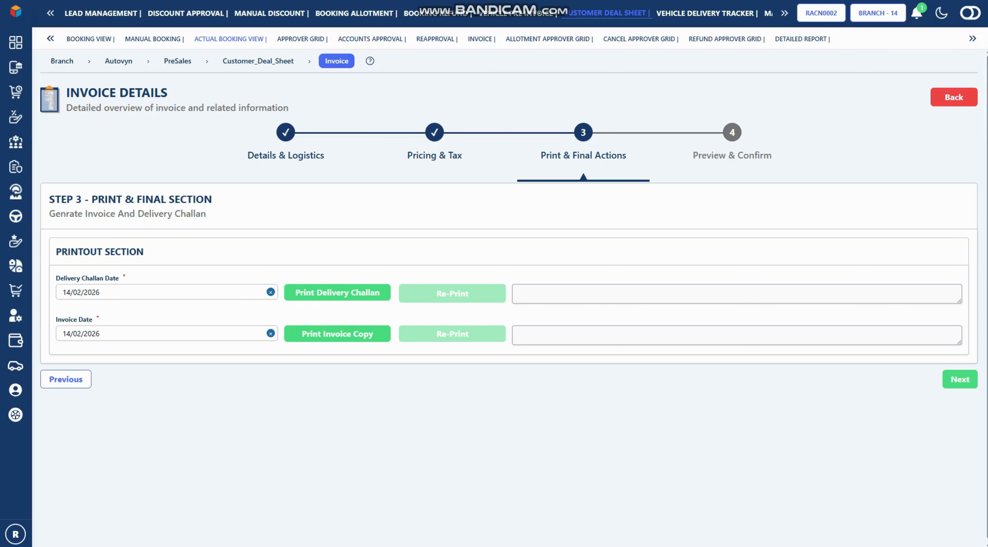
Generate the Grand Vitara delivery challan and close its print preview without saving
{"action": "left_click", "coordinate": [337, 292]}
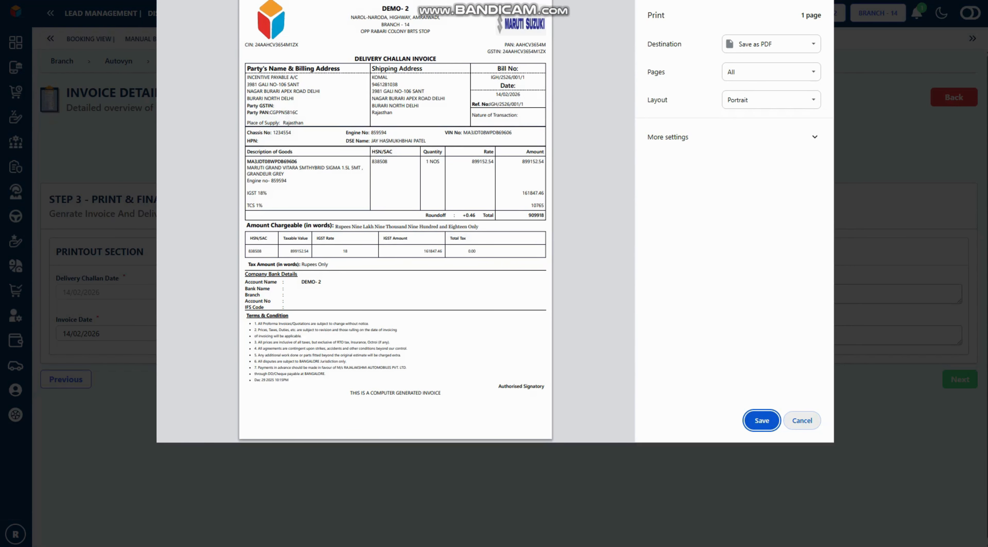
{"action": "left_click", "coordinate": [801, 420]}
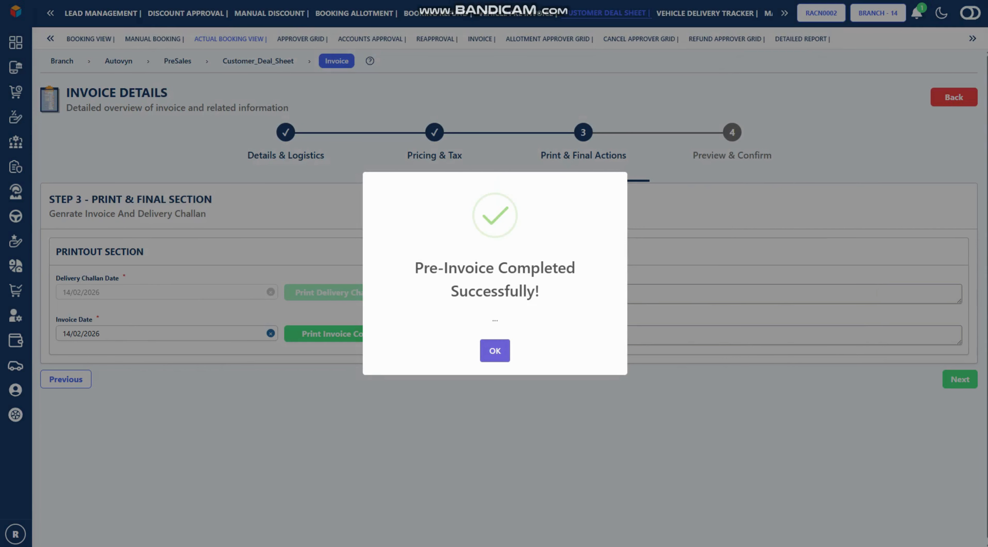
{"action": "left_click", "coordinate": [493, 349]}
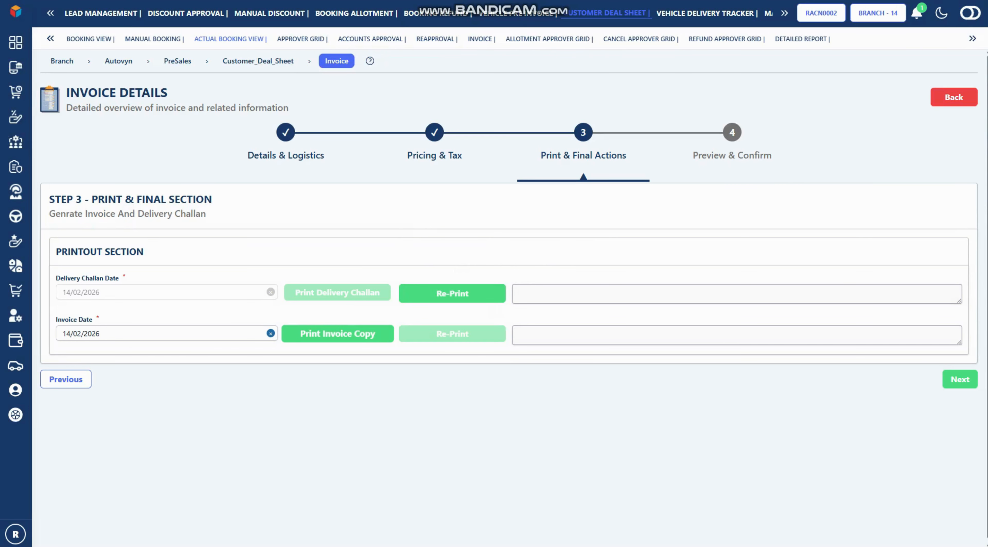
Generate and preview the final invoice copy, then return to the Actual Booking View
{"action": "left_click", "coordinate": [338, 333]}
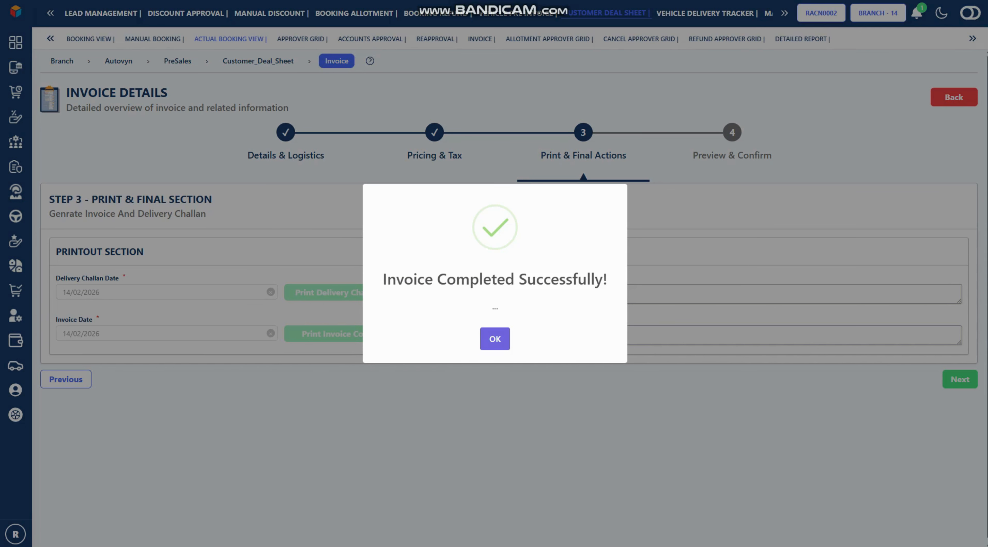
{"action": "key", "text": "Return"}
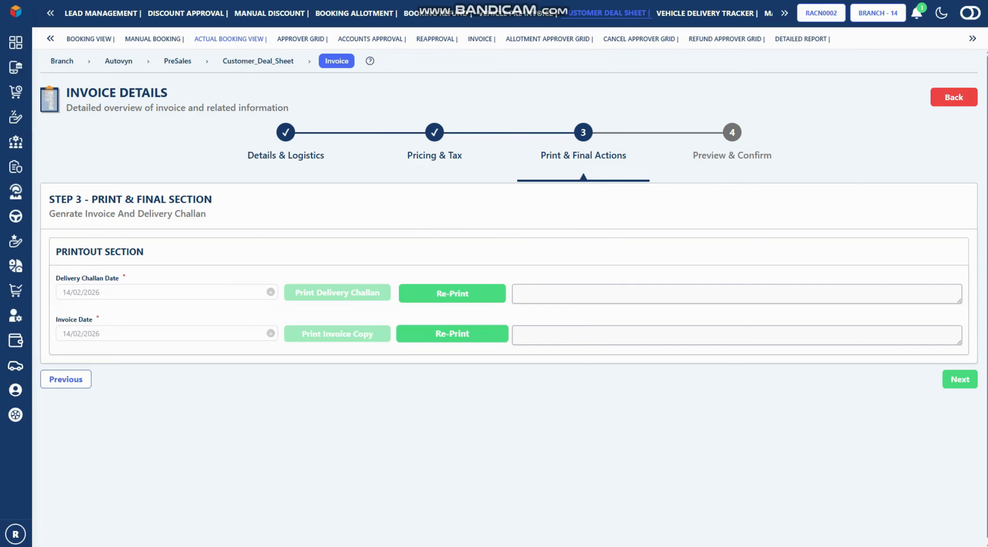
{"action": "left_click", "coordinate": [452, 333]}
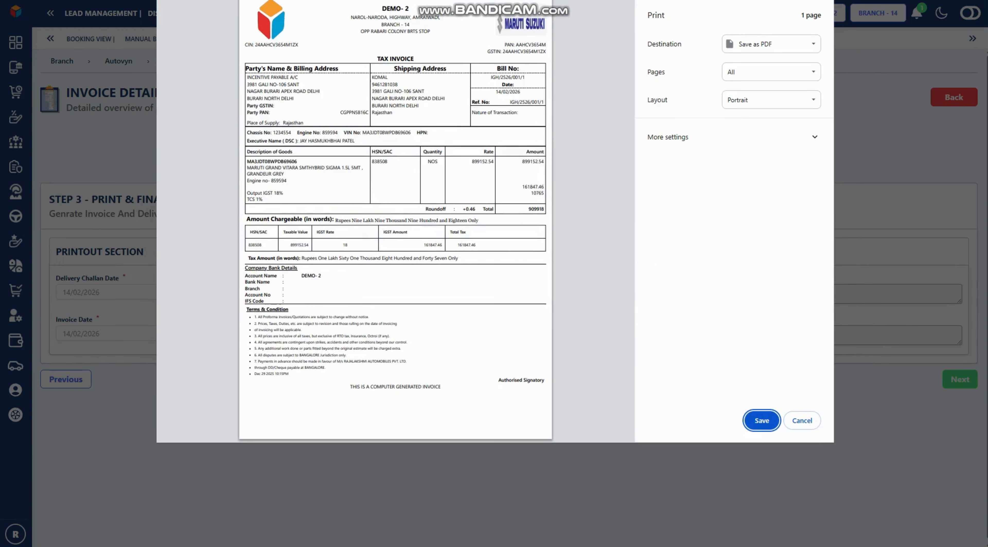
{"action": "key", "text": "Escape"}
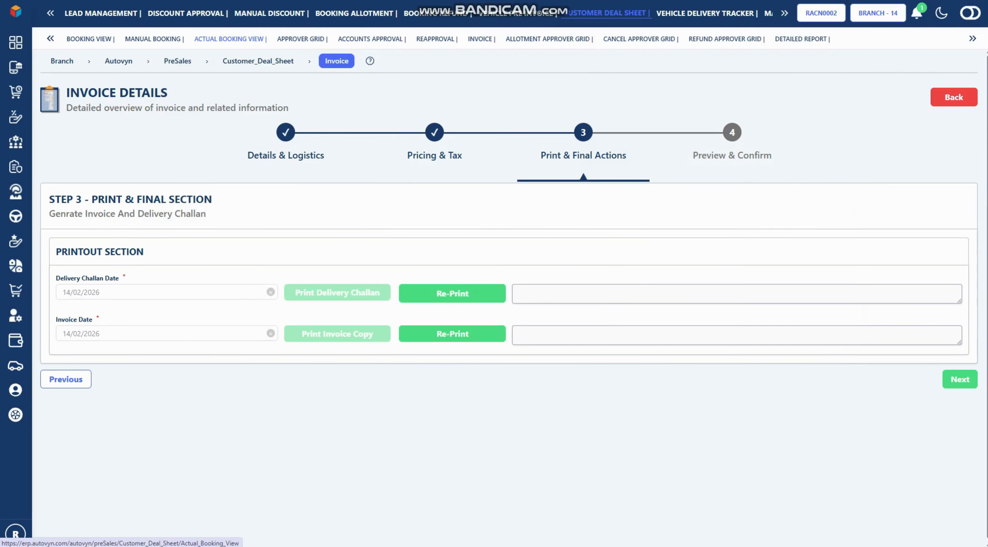
{"action": "left_click", "coordinate": [230, 39]}
Change Date From to 01/02/2025 and show the wider booking list
{"action": "left_click", "coordinate": [94, 145]}
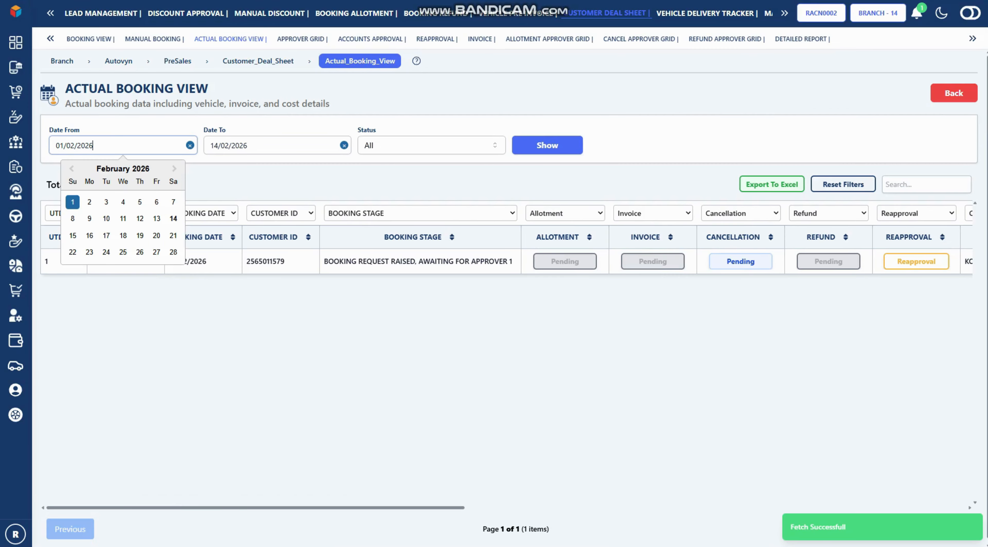
{"action": "key", "text": "BackSpace"}
{"action": "type", "text": "5"}
{"action": "left_click", "coordinate": [547, 145]}
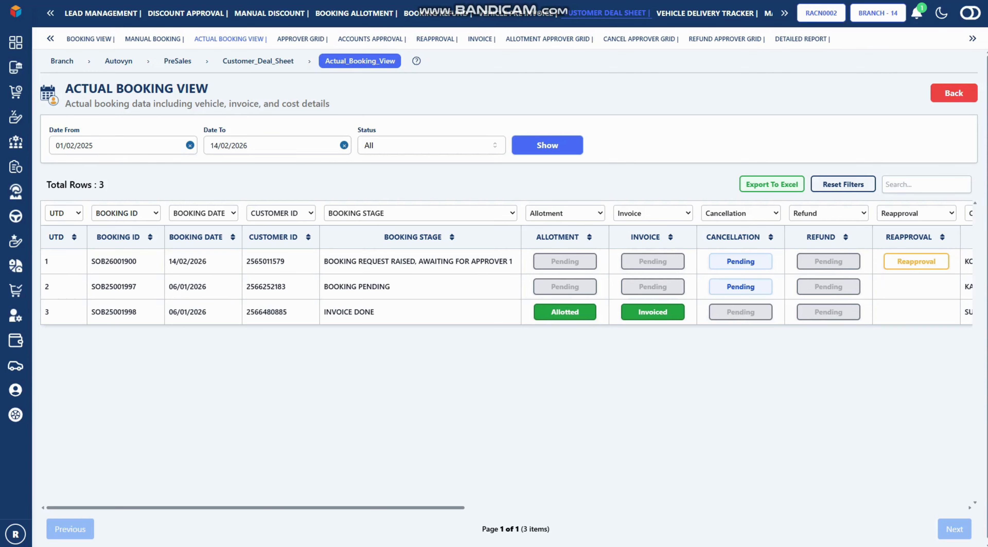
Reload the page and reapply the 01/02/2025 start date to refresh the grid
{"action": "key", "text": "F5"}
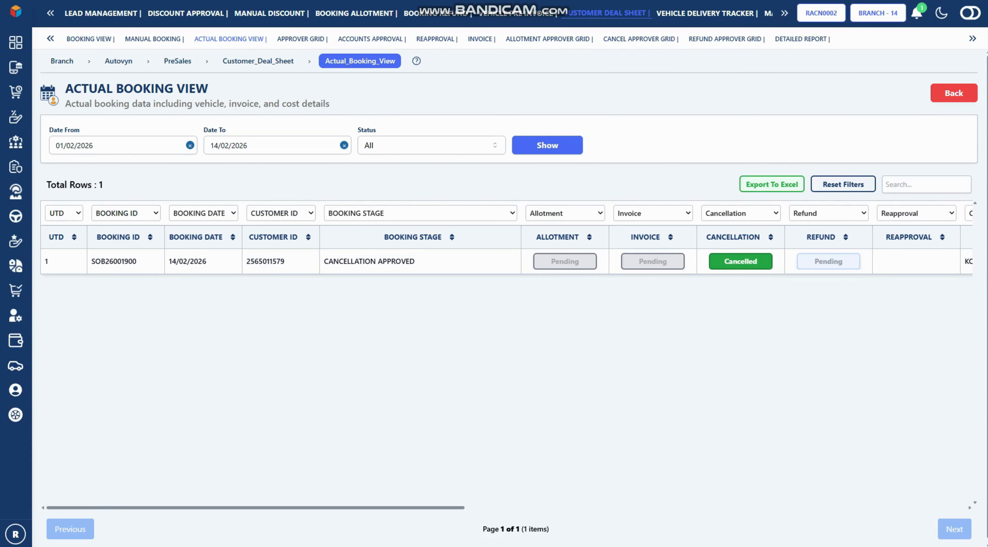
{"action": "left_click", "coordinate": [111, 145]}
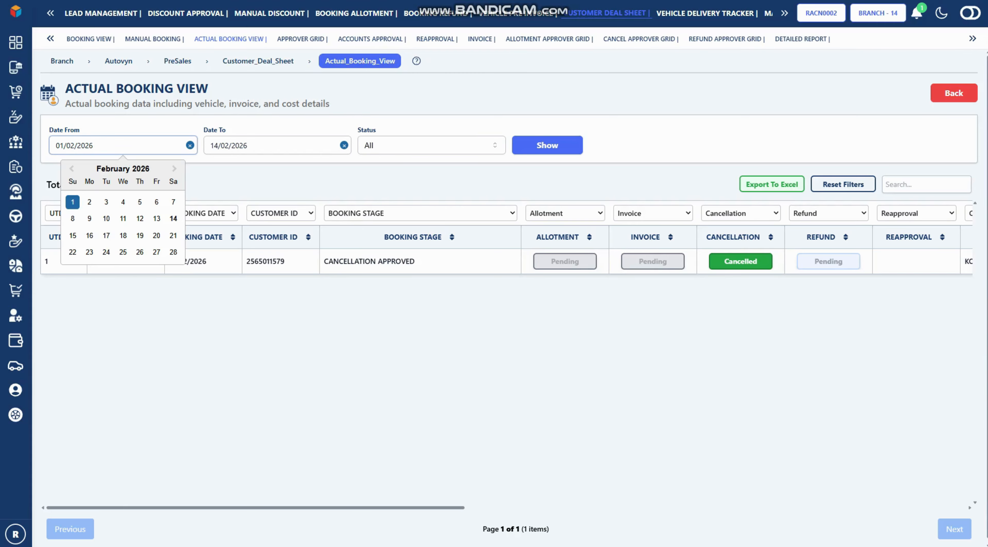
{"action": "type", "text": "5"}
{"action": "key", "text": "Tab"}
{"action": "key", "text": "Tab"}
{"action": "key", "text": "Tab"}
{"action": "key", "text": "Return"}
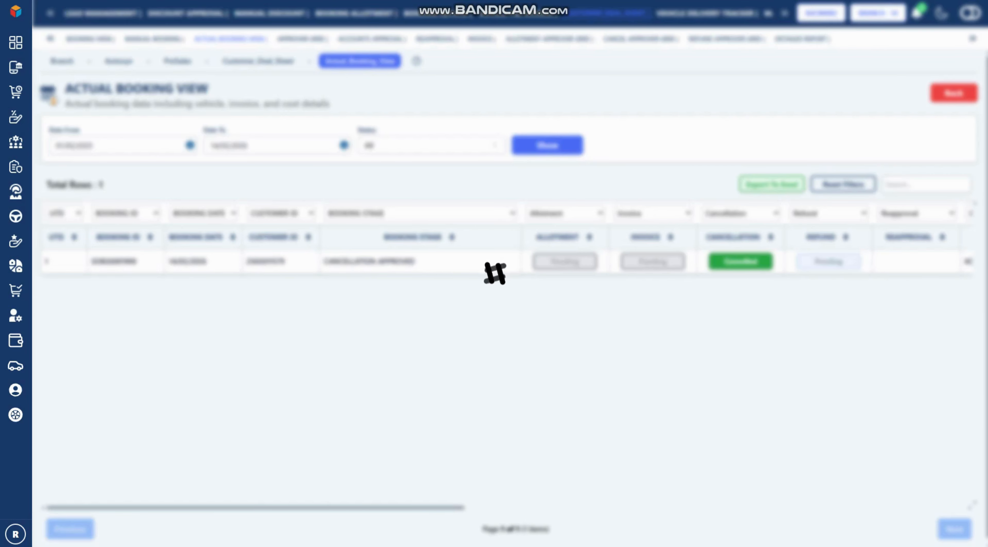
{"action": "scroll", "coordinate": [506, 288], "scroll_direction": "right", "scroll_amount": 2}
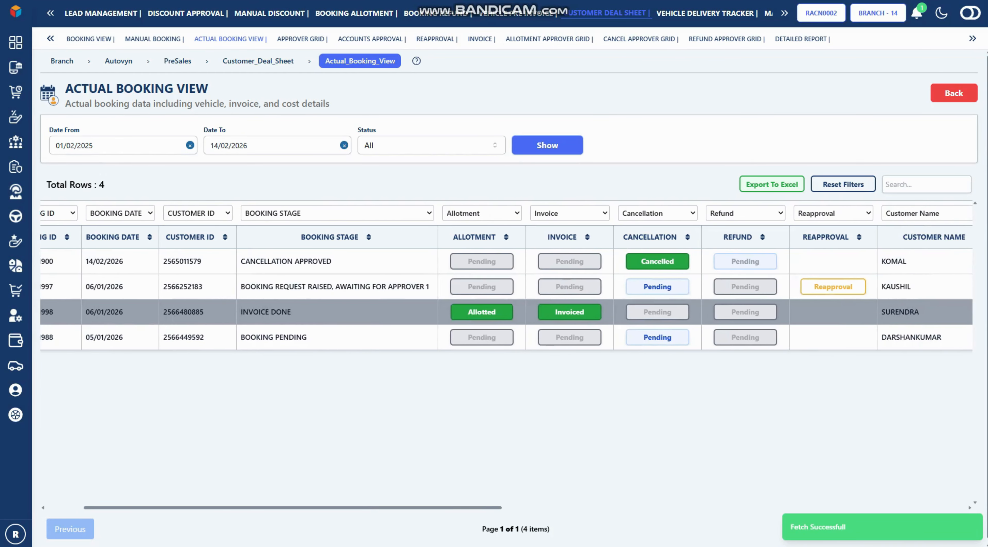
Request cancellation of the 06/01/2026 booking with reason BOOKING WORNG
{"action": "left_click", "coordinate": [656, 287]}
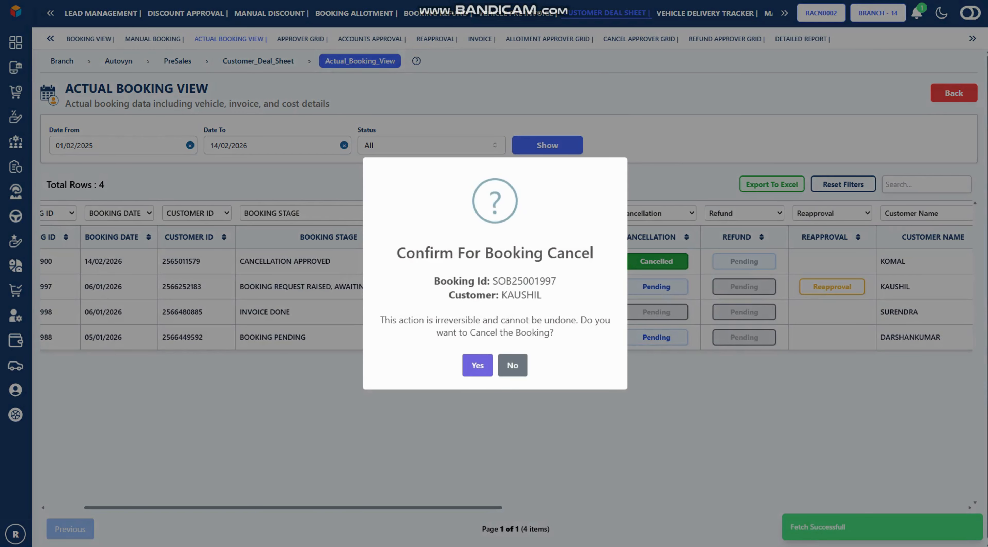
{"action": "left_click", "coordinate": [476, 365]}
{"action": "left_click", "coordinate": [366, 277]}
{"action": "left_click", "coordinate": [361, 319]}
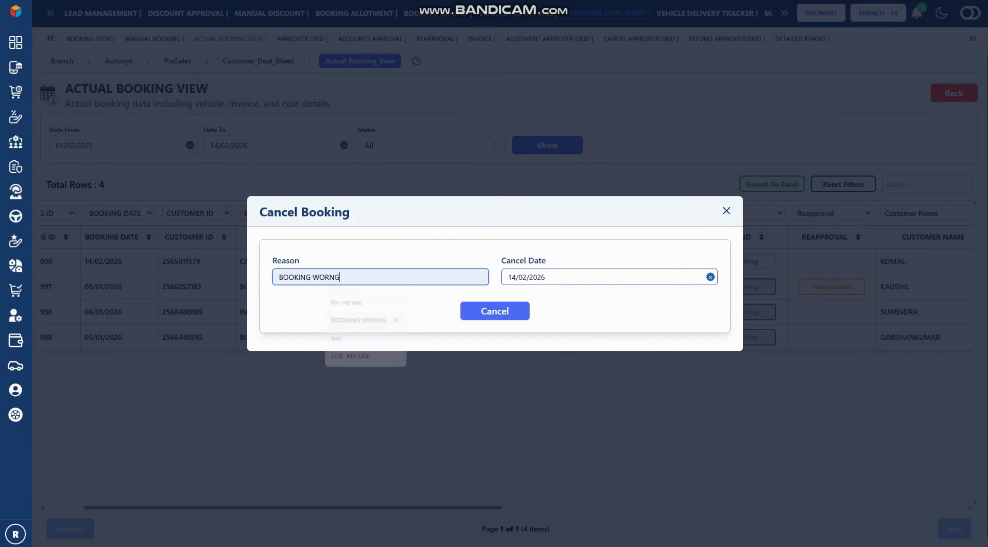
{"action": "left_click", "coordinate": [495, 311]}
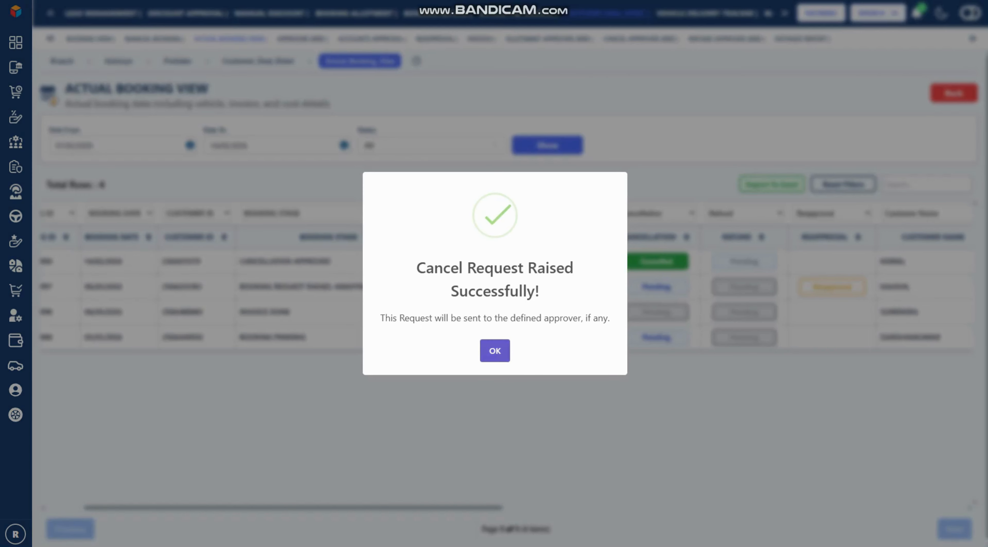
{"action": "left_click", "coordinate": [494, 350]}
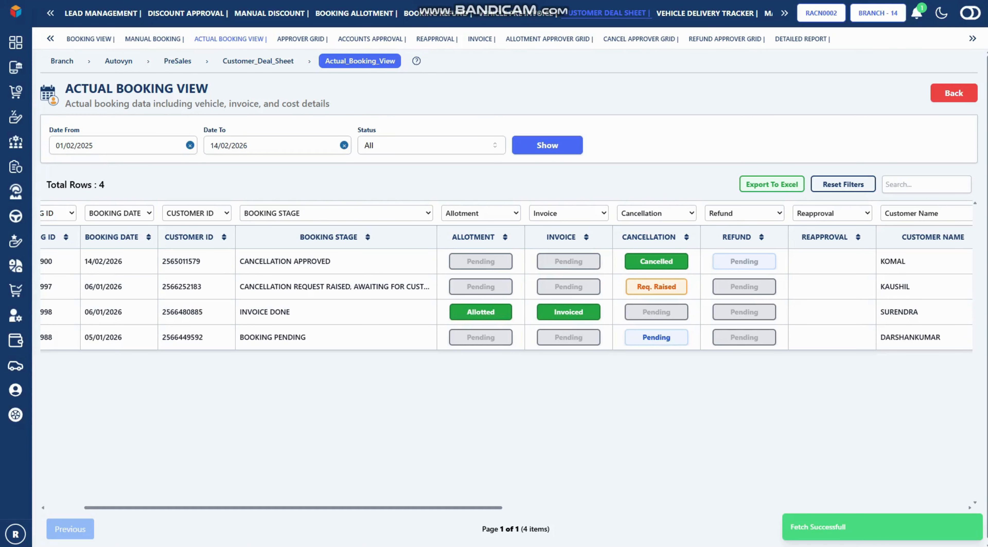
{"action": "left_click", "coordinate": [169, 0]}
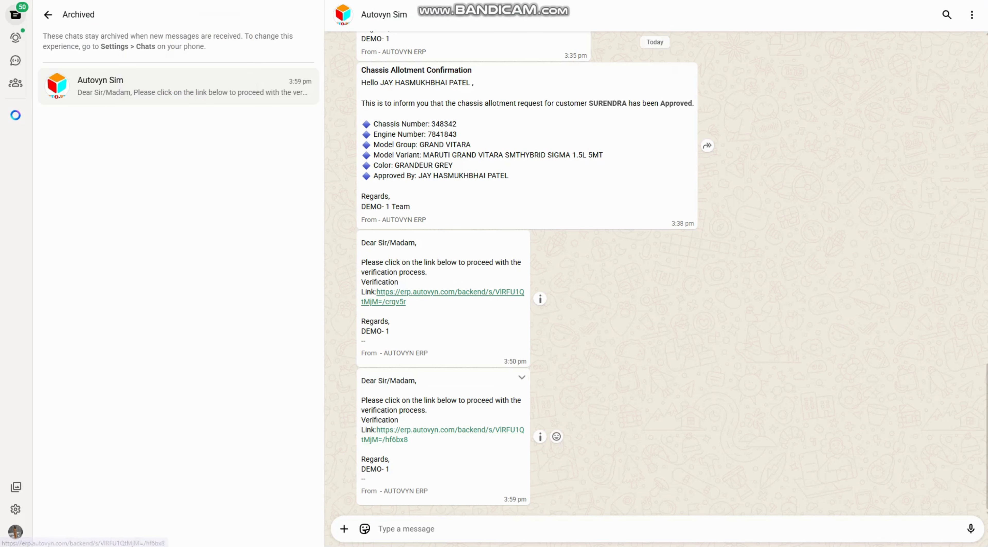
Through the WhatsApp verification link, submit cancellation citing 'Buying other company car', then reload bookings
{"action": "left_click", "coordinate": [450, 430]}
{"action": "left_click", "coordinate": [460, 329]}
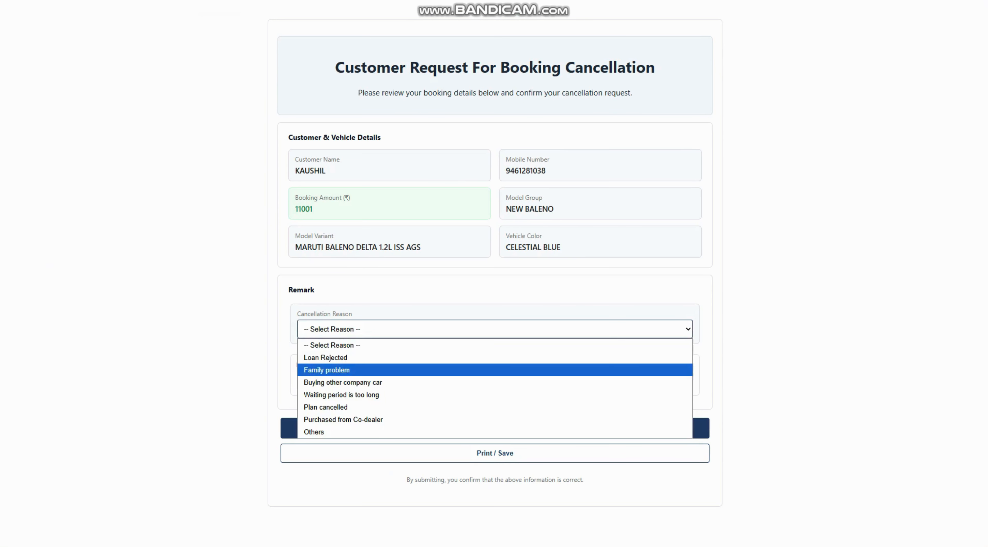
{"action": "left_click", "coordinate": [460, 382]}
{"action": "left_click", "coordinate": [494, 428]}
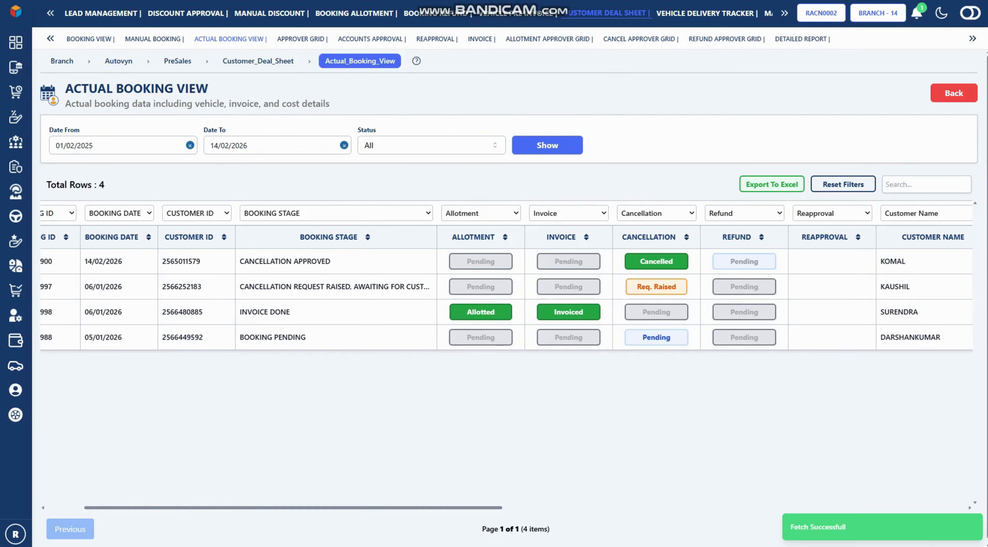
{"action": "left_click", "coordinate": [547, 146]}
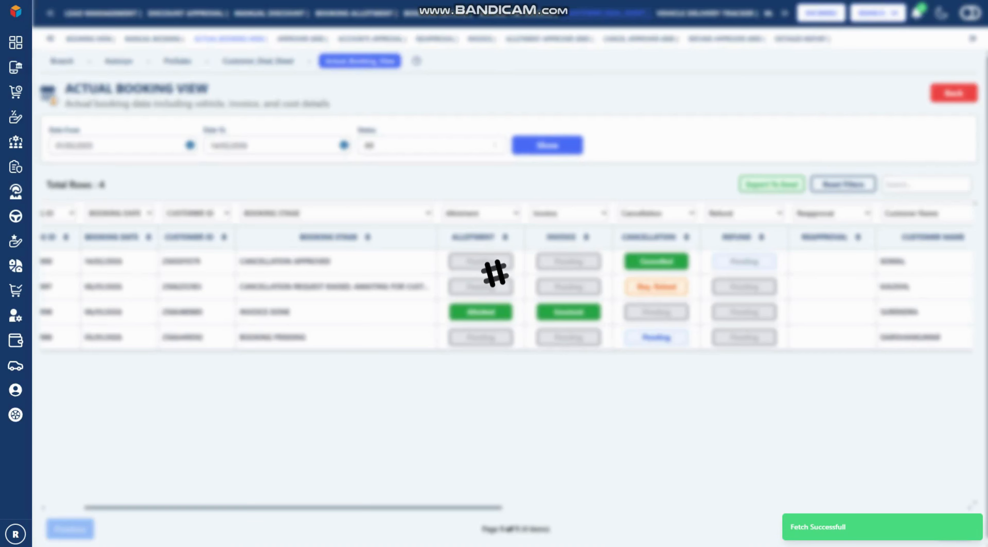
Approve the Baleno cancellation request in the Cancel Approver Grid with remark APPROVE
{"action": "left_click", "coordinate": [639, 39]}
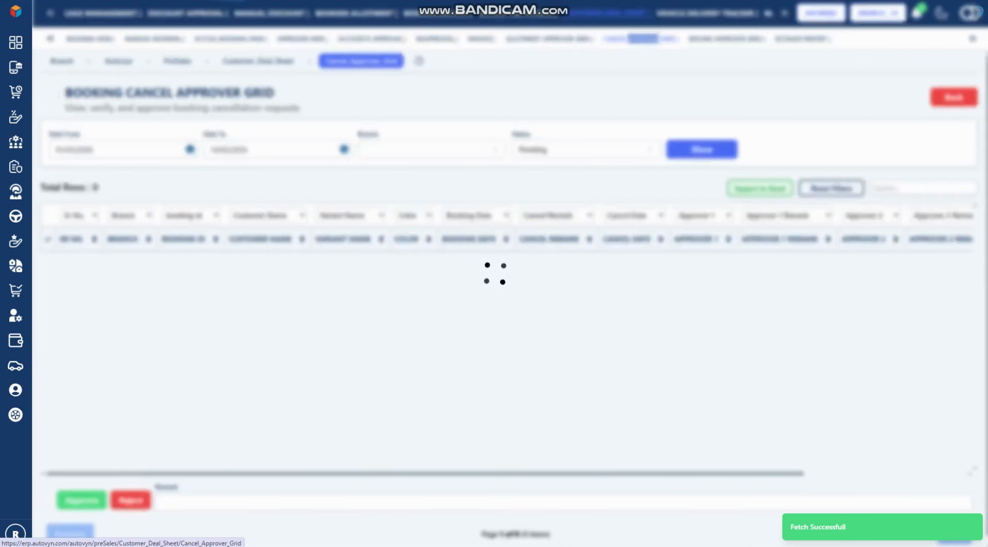
{"action": "left_click", "coordinate": [49, 263]}
{"action": "left_click", "coordinate": [215, 501]}
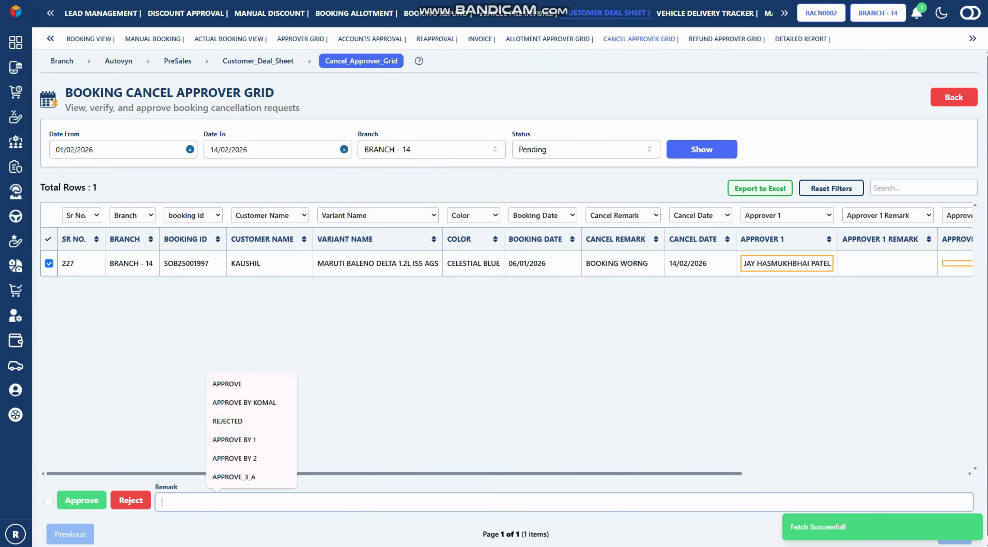
{"action": "left_click", "coordinate": [228, 386]}
{"action": "left_click", "coordinate": [82, 500]}
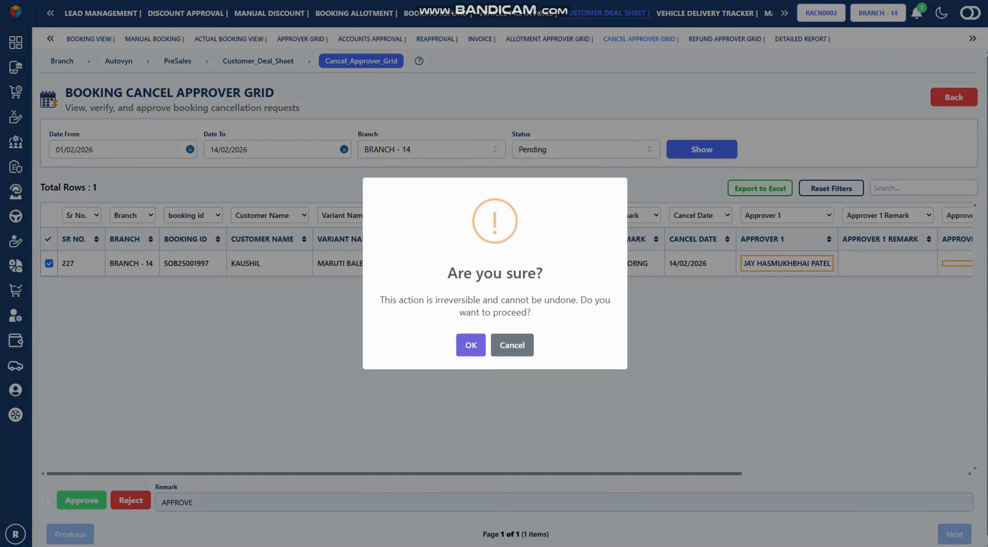
{"action": "left_click", "coordinate": [470, 343]}
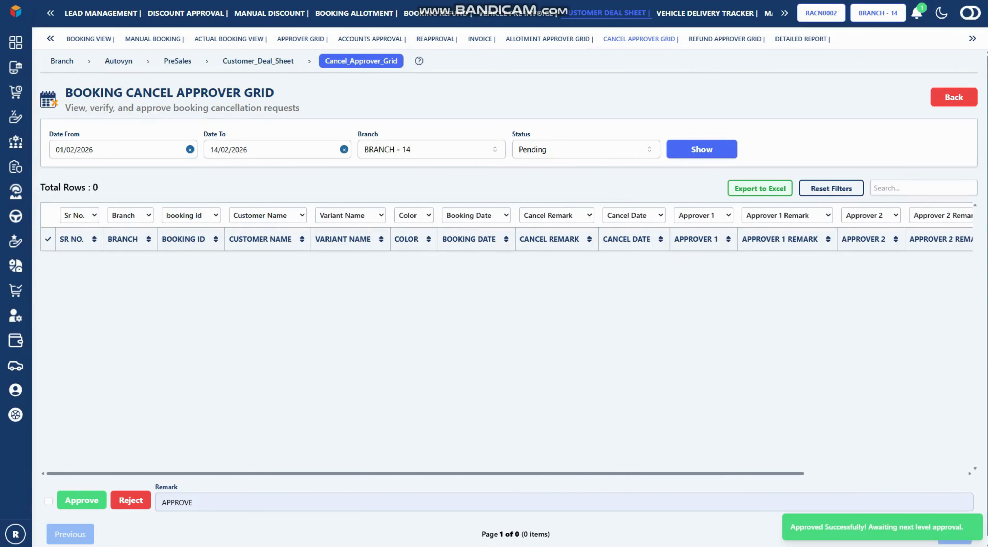
{"action": "left_click", "coordinate": [229, 39]}
Show bookings from 01/02/2025 and scroll across to check the Baleno refund and model columns
{"action": "left_click", "coordinate": [122, 146]}
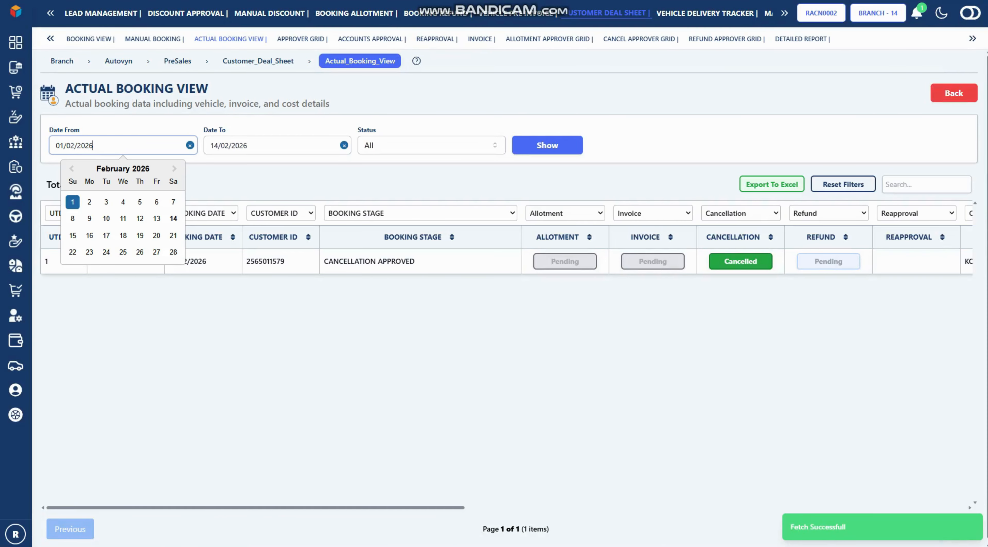
{"action": "key", "text": "BackSpace"}
{"action": "type", "text": "5"}
{"action": "key", "text": "Tab"}
{"action": "key", "text": "Tab"}
{"action": "key", "text": "Tab"}
{"action": "key", "text": "Return"}
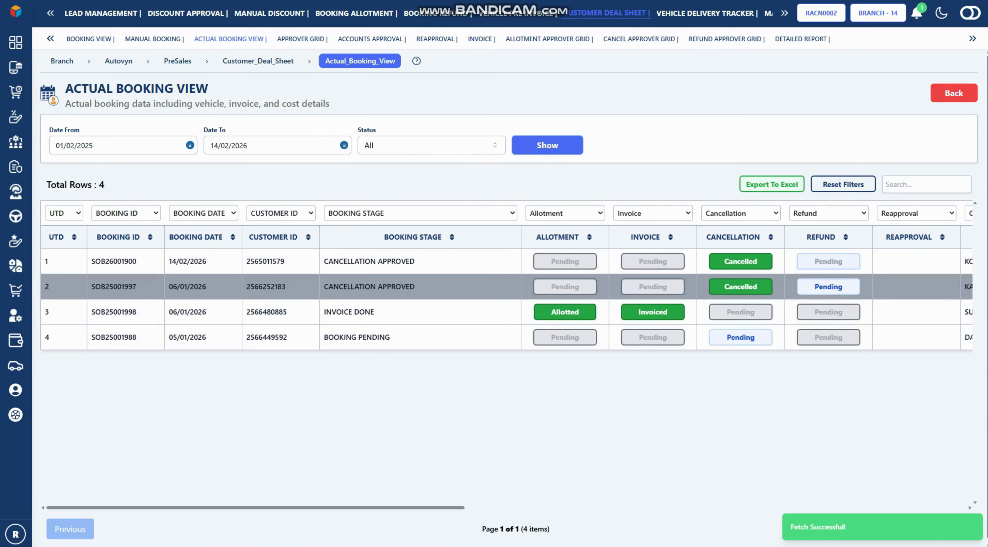
{"action": "scroll", "coordinate": [506, 299], "scroll_direction": "right", "scroll_amount": 5}
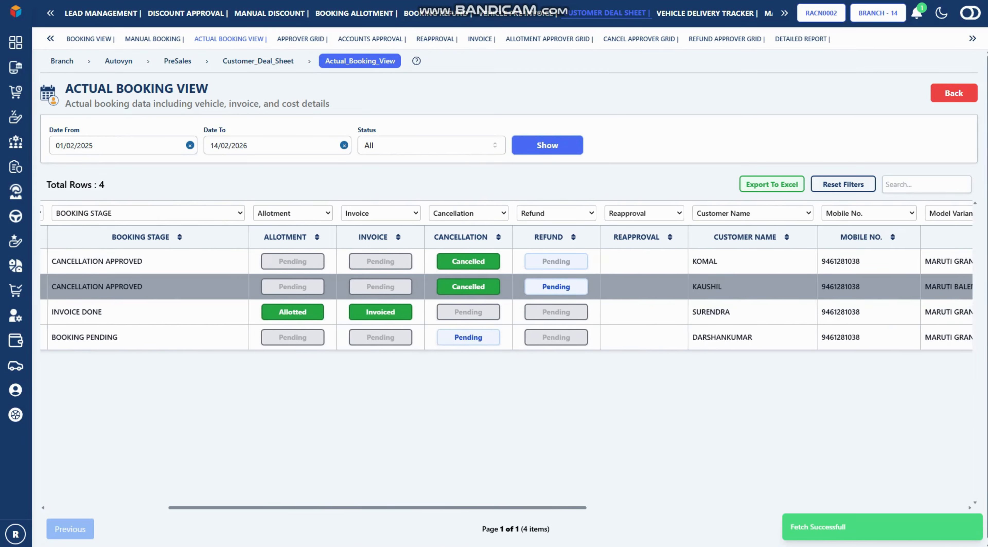
{"action": "scroll", "coordinate": [506, 299], "scroll_direction": "right", "scroll_amount": 3}
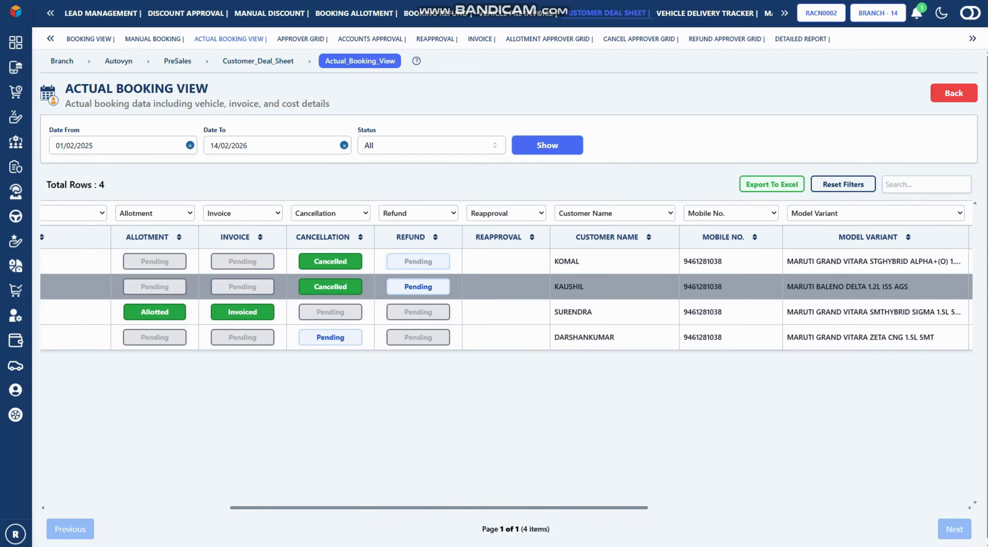
{"action": "scroll", "coordinate": [506, 300], "scroll_direction": "right", "scroll_amount": 5}
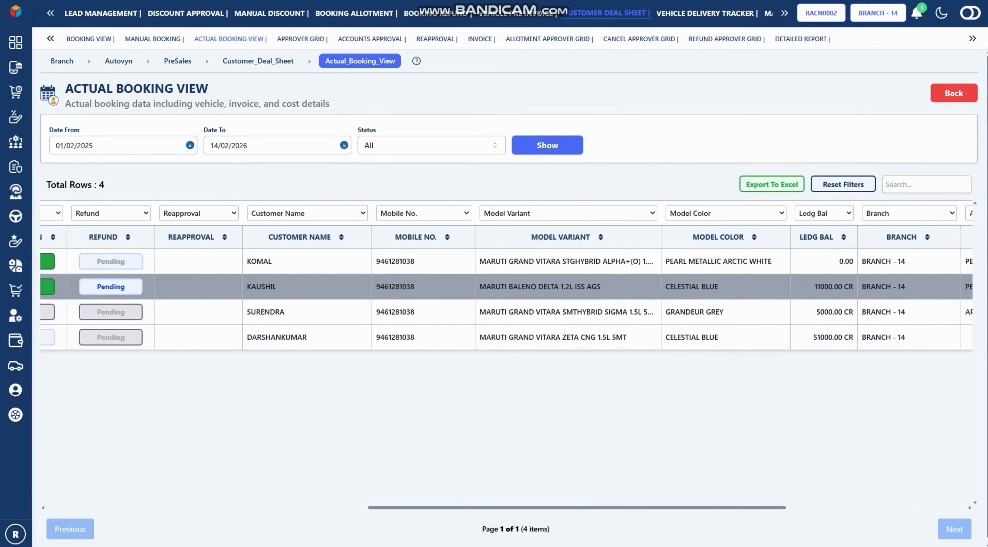
{"action": "scroll", "coordinate": [506, 299], "scroll_direction": "left", "scroll_amount": 2}
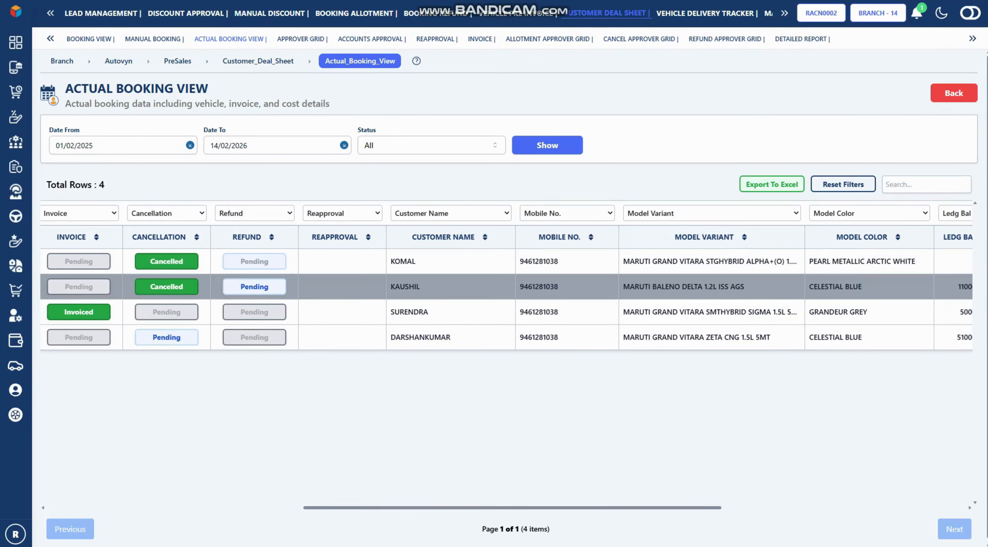
Open the Baleno refund details and upload Customer_Booking_Form from Documents > NEW
{"action": "left_click", "coordinate": [254, 287]}
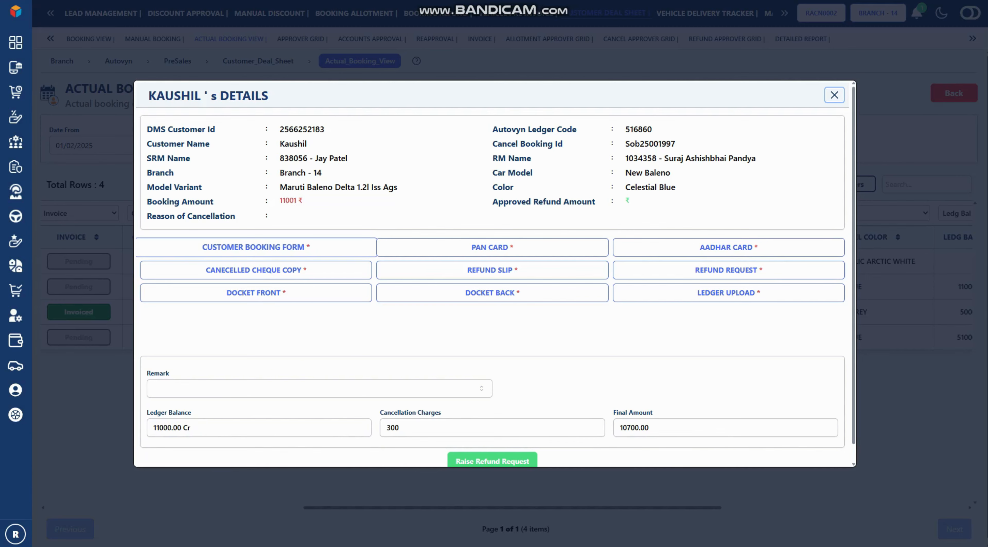
{"action": "left_click", "coordinate": [256, 247]}
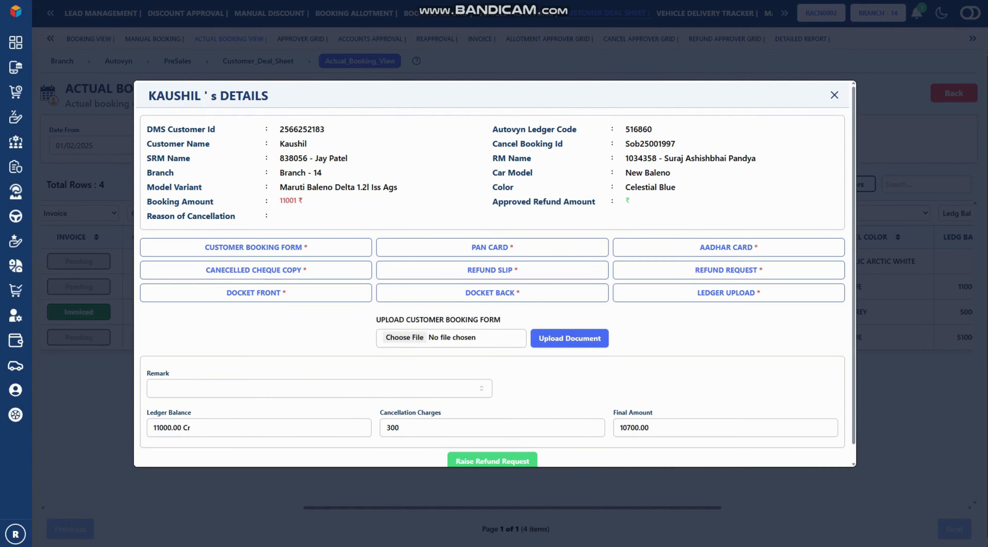
{"action": "left_click", "coordinate": [404, 338]}
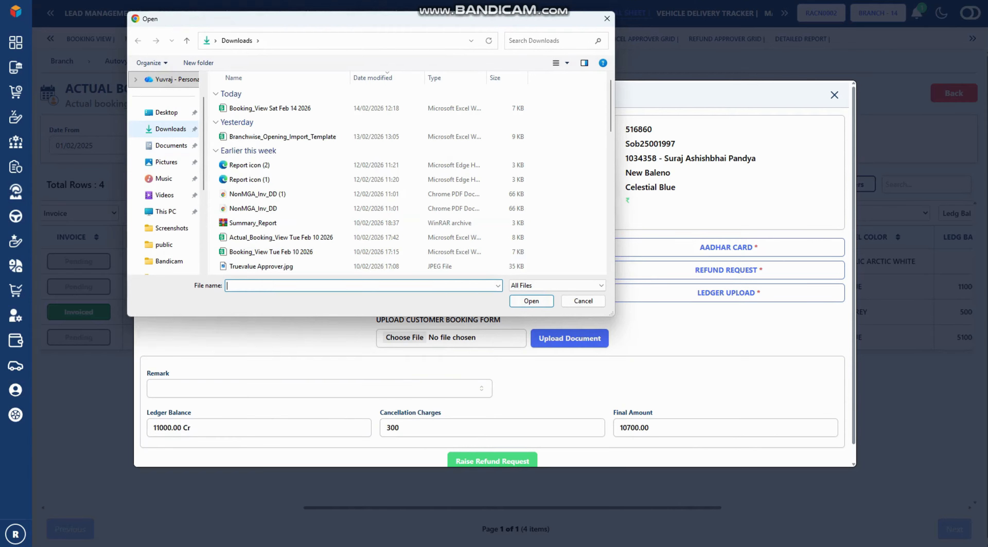
{"action": "left_click", "coordinate": [171, 145]}
{"action": "double_click", "coordinate": [265, 166]}
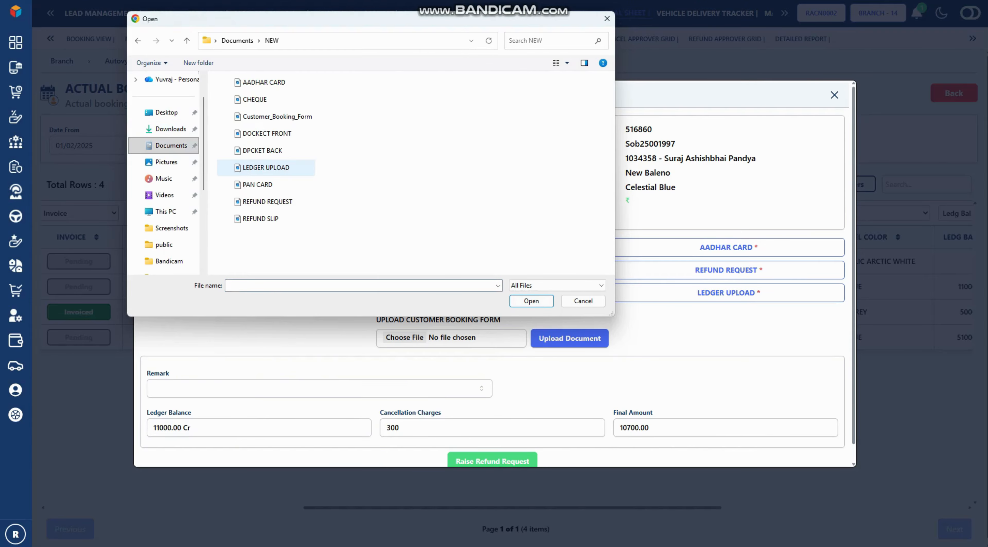
{"action": "left_click", "coordinate": [277, 116]}
{"action": "left_click", "coordinate": [517, 300]}
{"action": "left_click", "coordinate": [570, 337]}
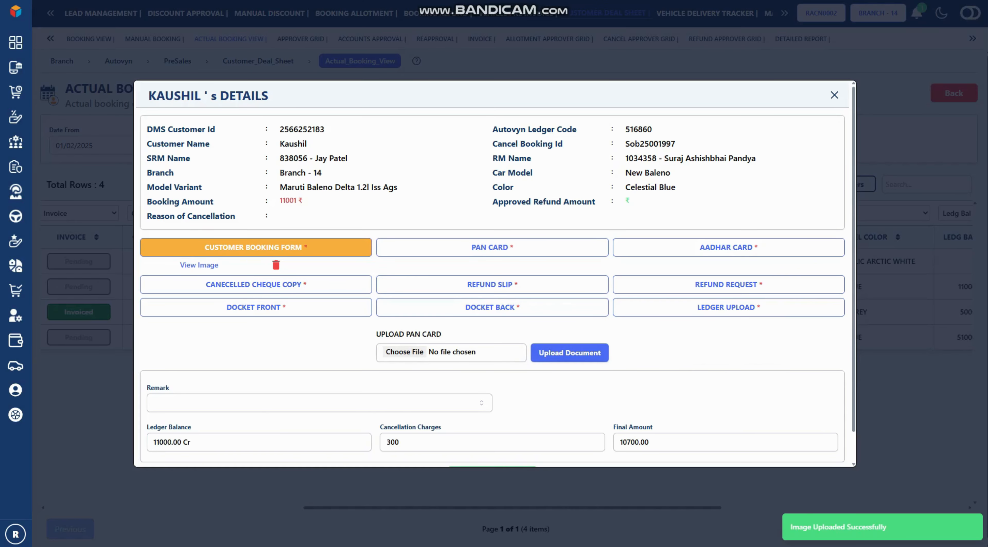
Attach the PAN CARD and AADHAR CARD files
{"action": "left_click", "coordinate": [405, 352]}
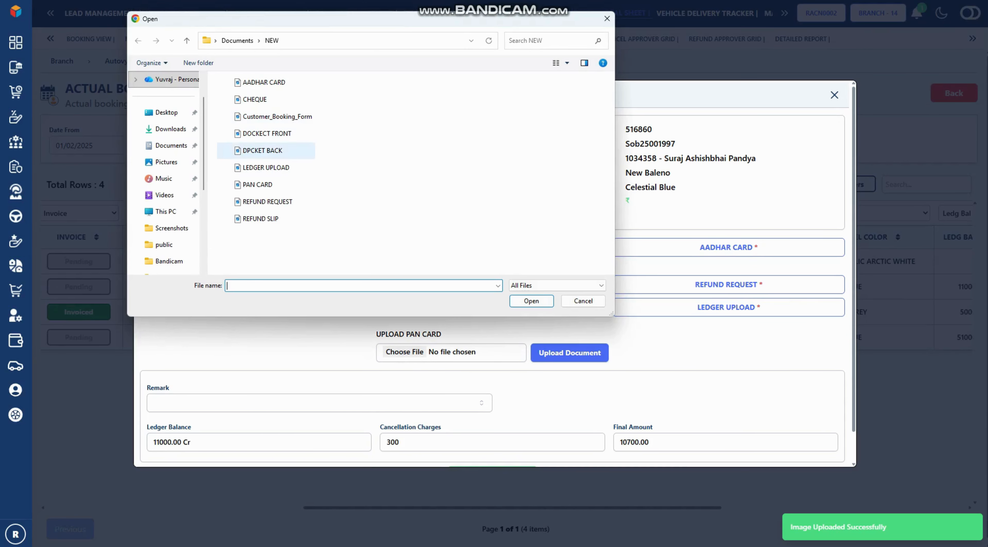
{"action": "left_click", "coordinate": [261, 184]}
{"action": "left_click", "coordinate": [531, 301]}
{"action": "left_click", "coordinate": [569, 352]}
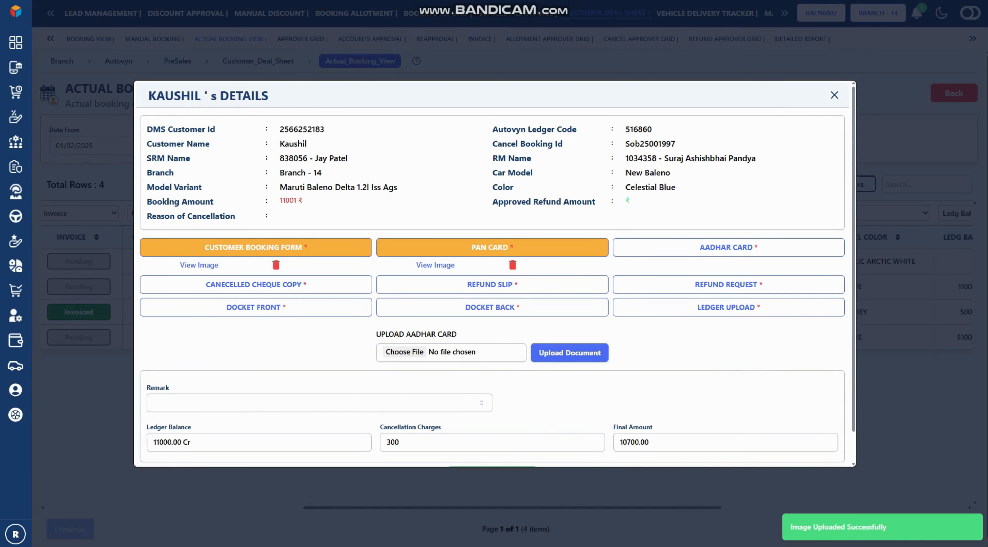
{"action": "left_click", "coordinate": [404, 352]}
{"action": "left_click", "coordinate": [264, 82]}
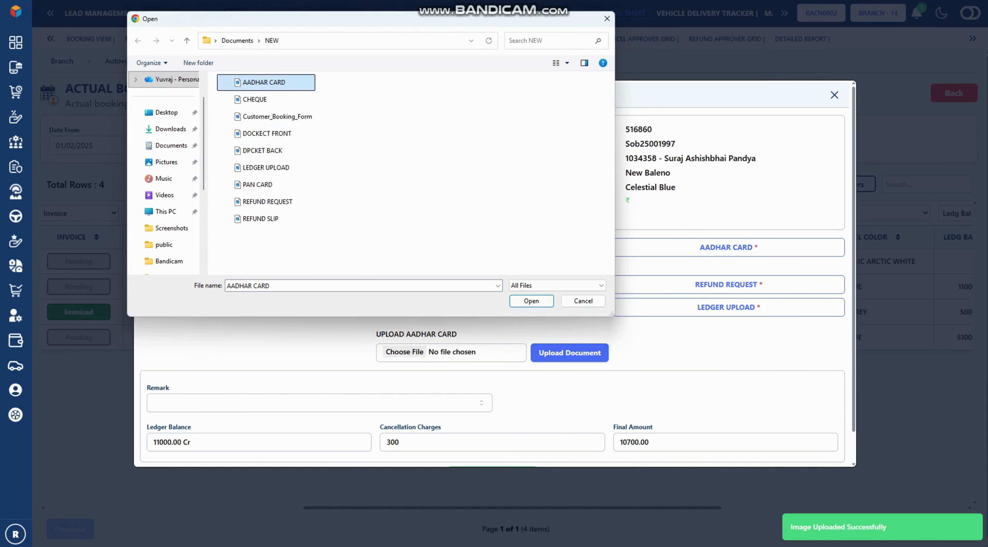
{"action": "left_click", "coordinate": [531, 300]}
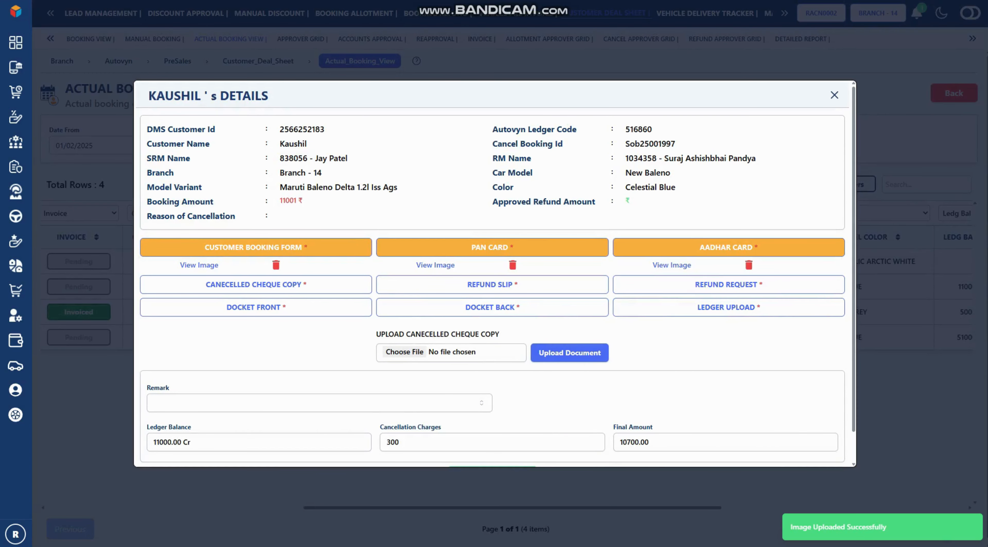
Upload the CHEQUE and REFUND SLIP documents
{"action": "left_click", "coordinate": [405, 352]}
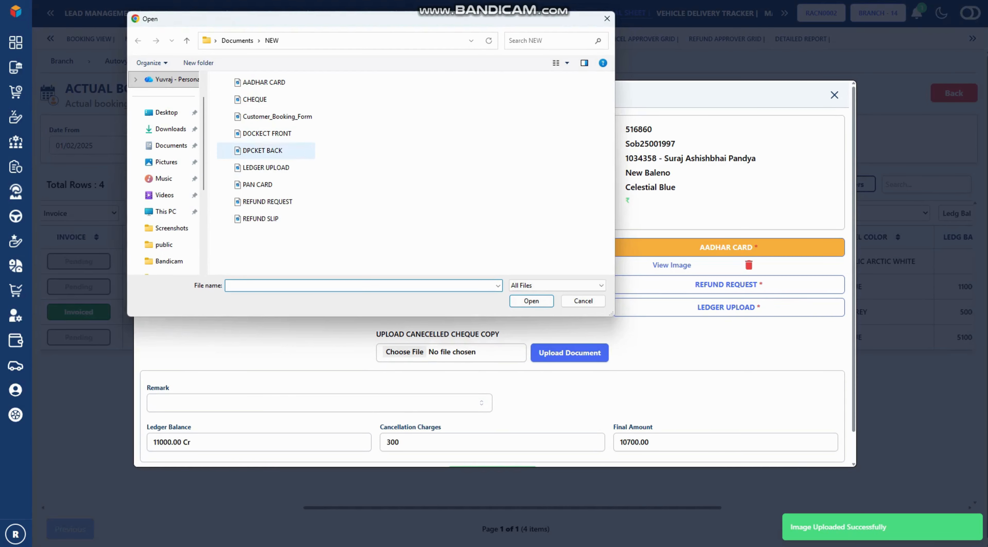
{"action": "left_click", "coordinate": [254, 99]}
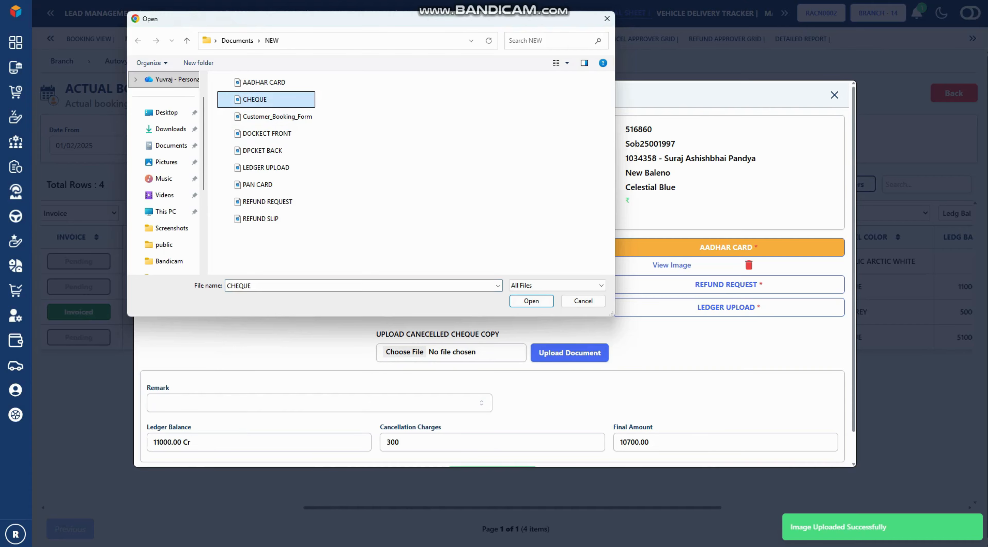
{"action": "left_click", "coordinate": [531, 300]}
{"action": "left_click", "coordinate": [569, 352]}
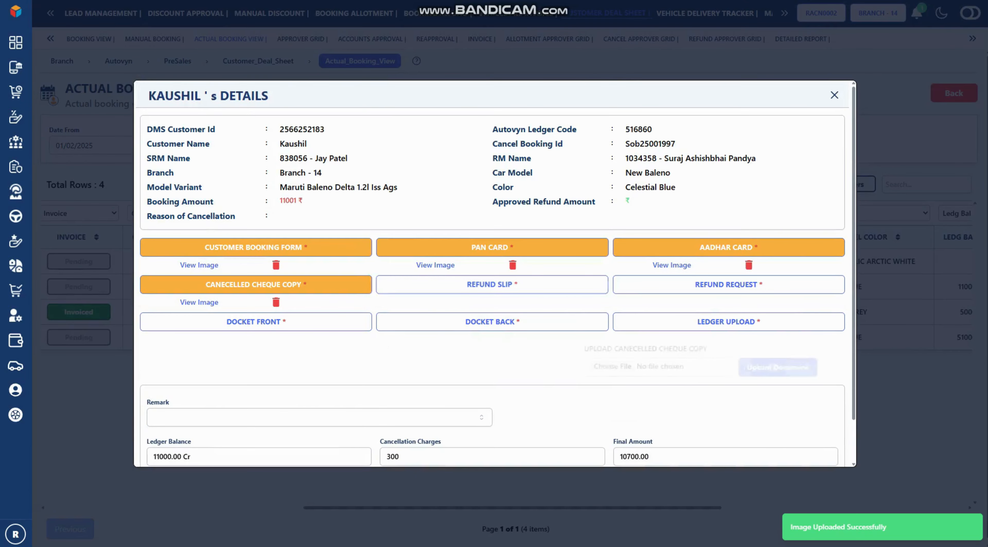
{"action": "left_click", "coordinate": [405, 366]}
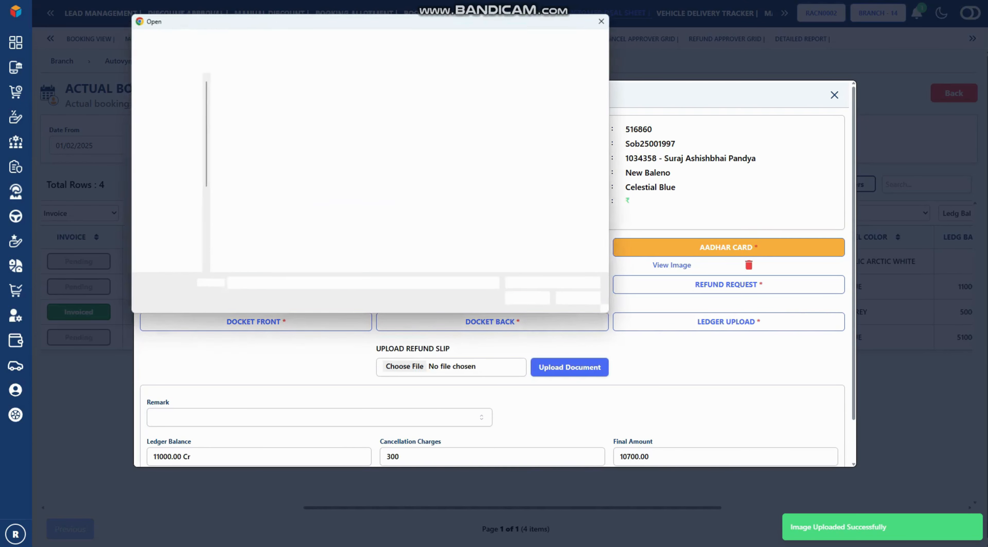
{"action": "left_click", "coordinate": [260, 218]}
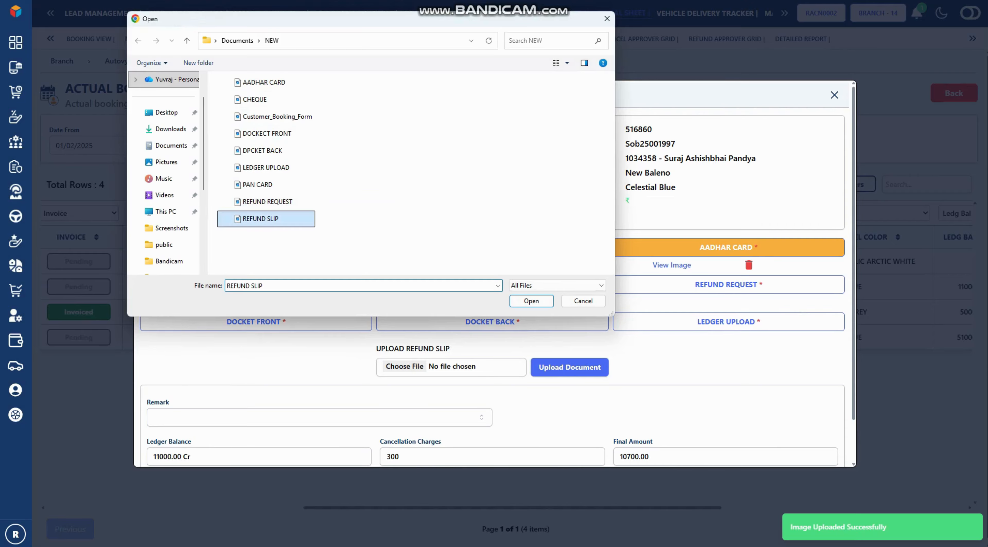
{"action": "left_click", "coordinate": [531, 300]}
{"action": "left_click", "coordinate": [567, 367]}
Upload the REFUND REQUEST document
{"action": "left_click", "coordinate": [725, 284]}
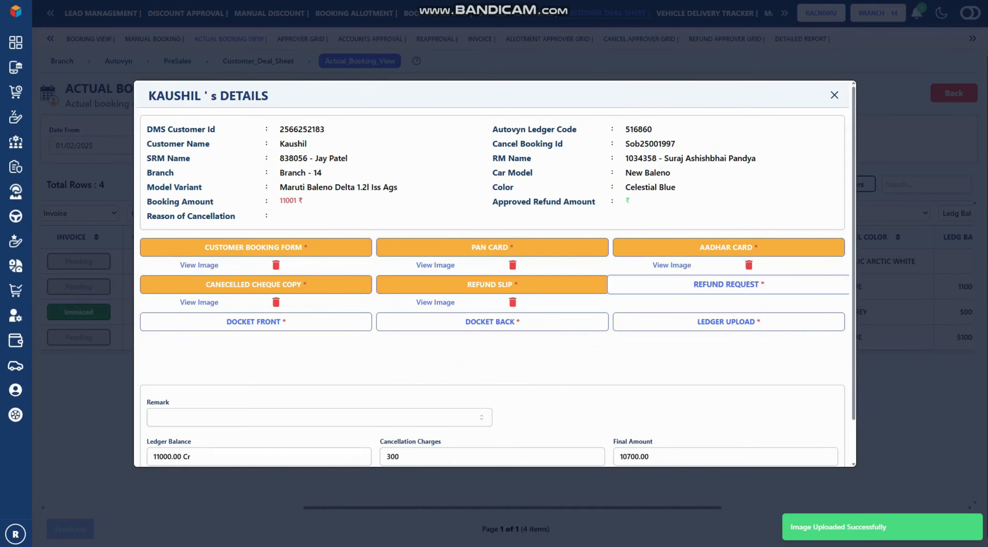
{"action": "left_click", "coordinate": [404, 365]}
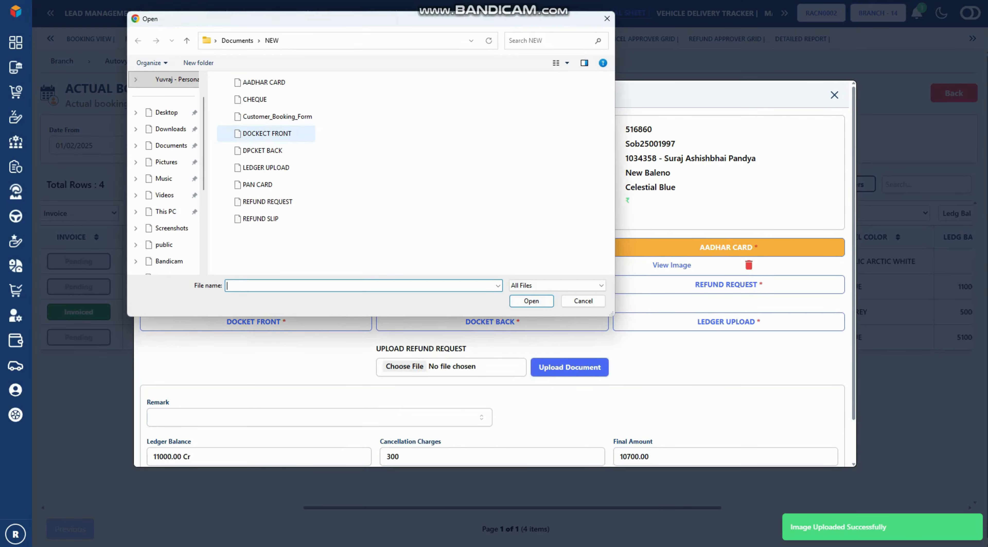
{"action": "left_click", "coordinate": [268, 202]}
{"action": "left_click", "coordinate": [531, 301]}
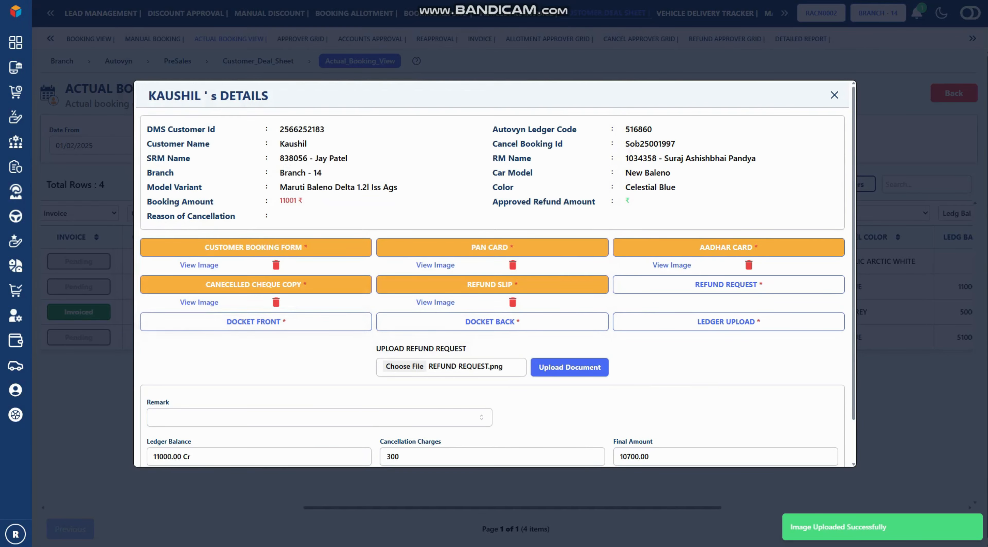
{"action": "left_click", "coordinate": [570, 367]}
Upload the DOCKECT FRONT image and select the DPCKET BACK file
{"action": "left_click", "coordinate": [256, 322]}
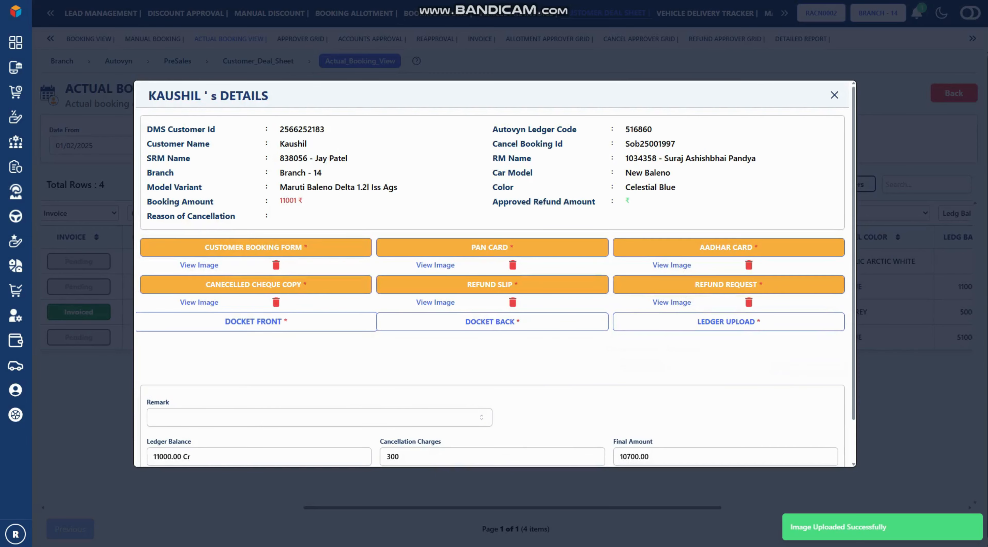
{"action": "left_click", "coordinate": [405, 366]}
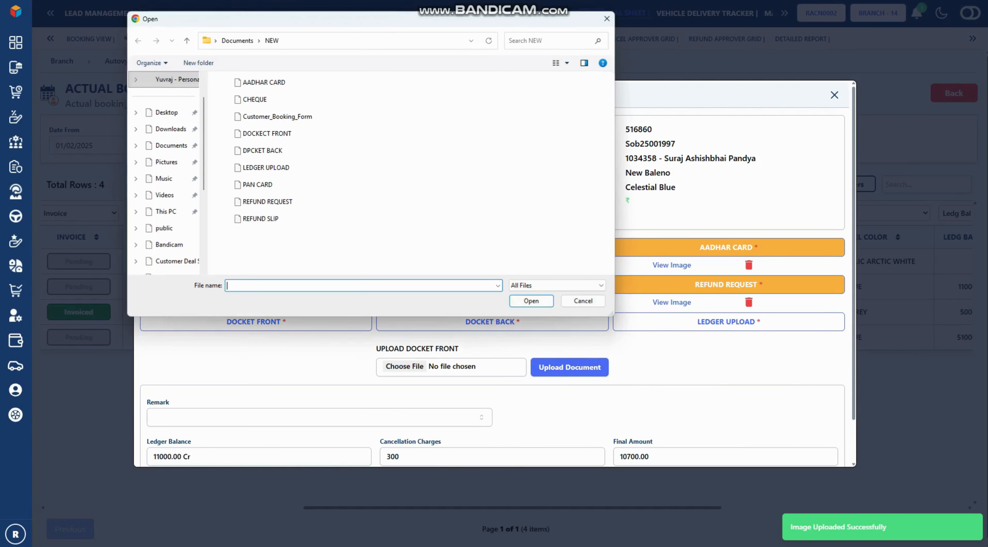
{"action": "left_click", "coordinate": [267, 133]}
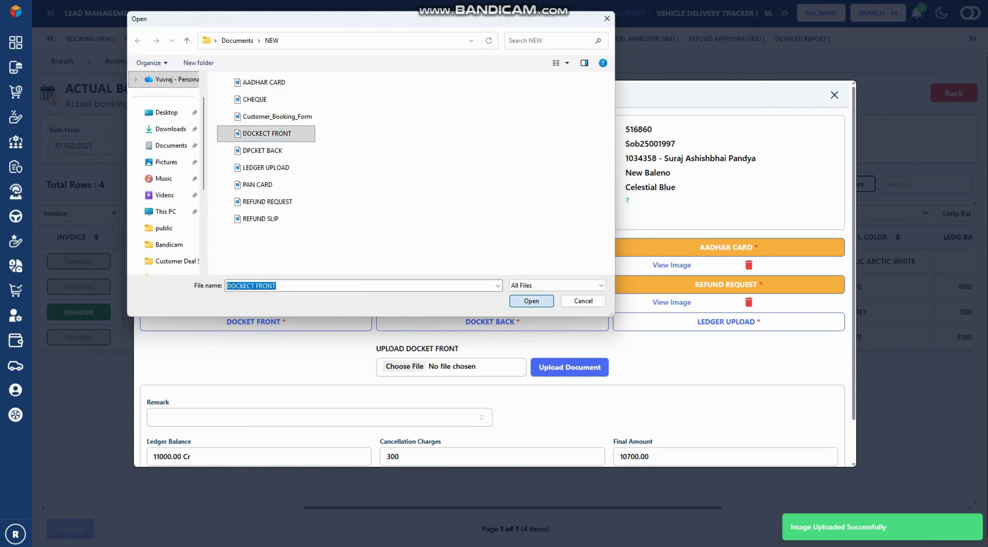
{"action": "left_click", "coordinate": [531, 301]}
{"action": "left_click", "coordinate": [570, 367]}
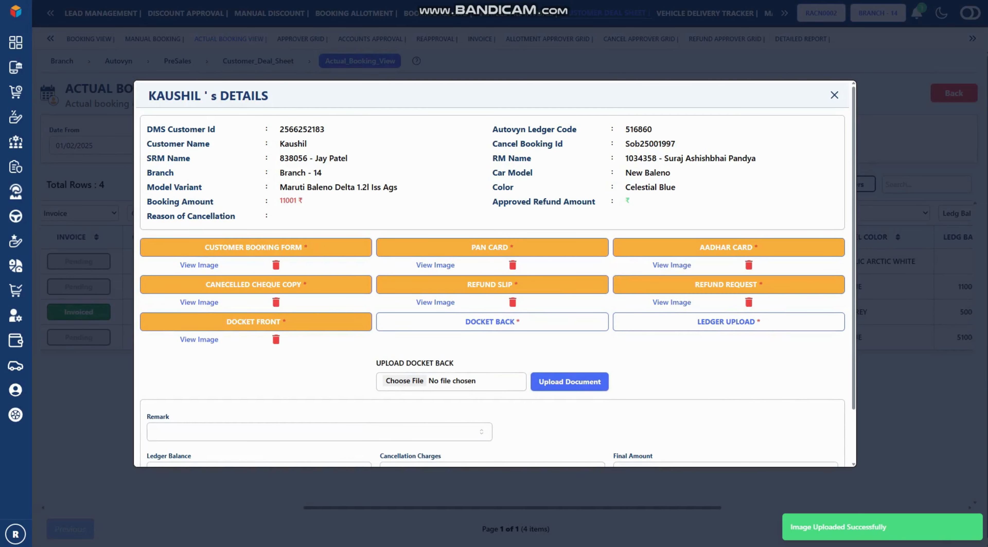
{"action": "left_click", "coordinate": [405, 380]}
{"action": "left_click", "coordinate": [266, 150]}
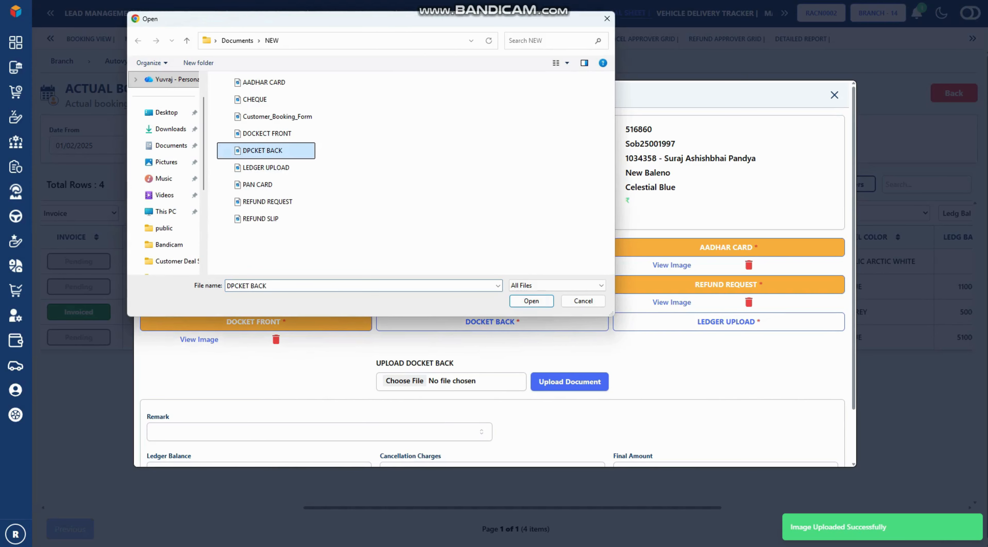
{"action": "left_click", "coordinate": [522, 294]}
Upload the LEDGER UPLOAD document
{"action": "left_click", "coordinate": [714, 321]}
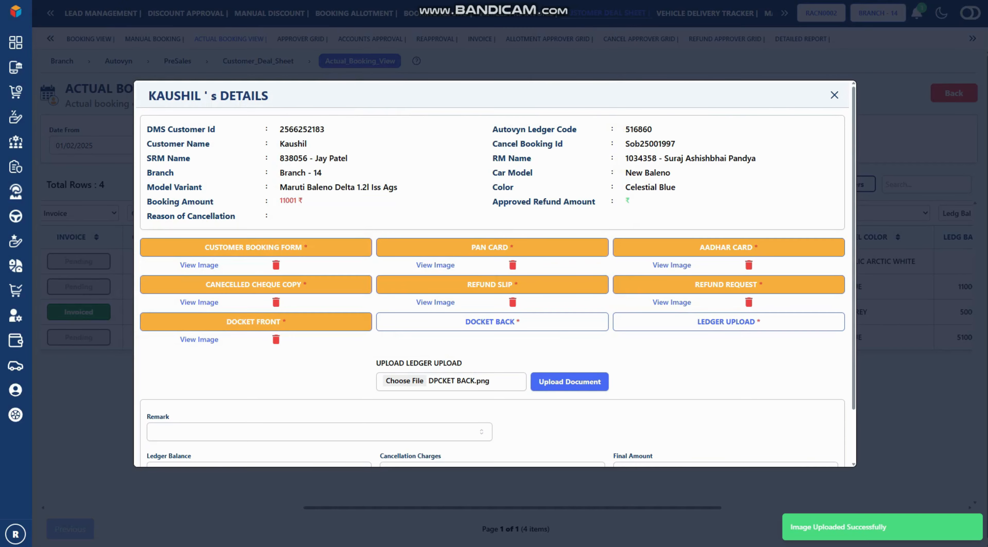
{"action": "left_click", "coordinate": [404, 380]}
{"action": "left_click", "coordinate": [583, 301]}
{"action": "left_click", "coordinate": [569, 382]}
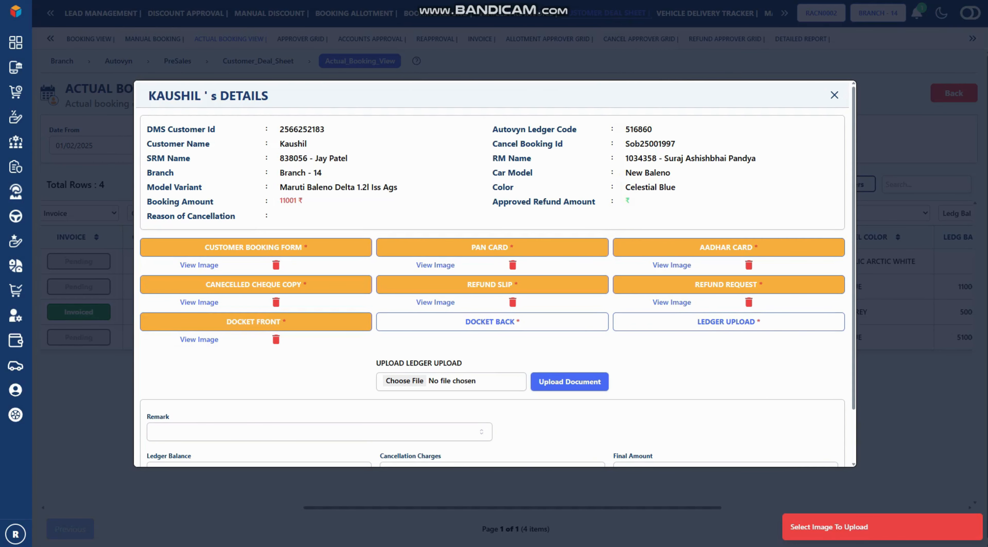
{"action": "left_click", "coordinate": [405, 381]}
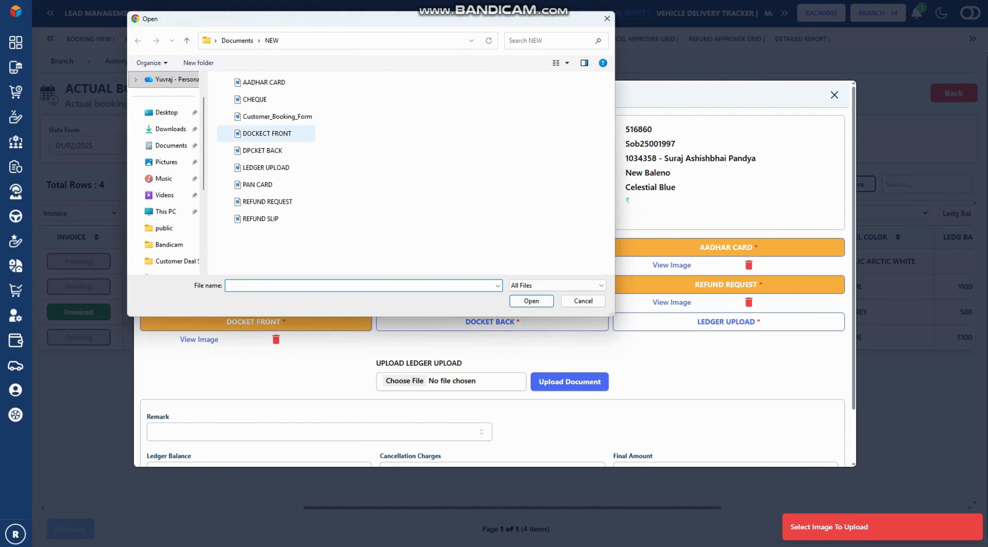
{"action": "left_click", "coordinate": [266, 168]}
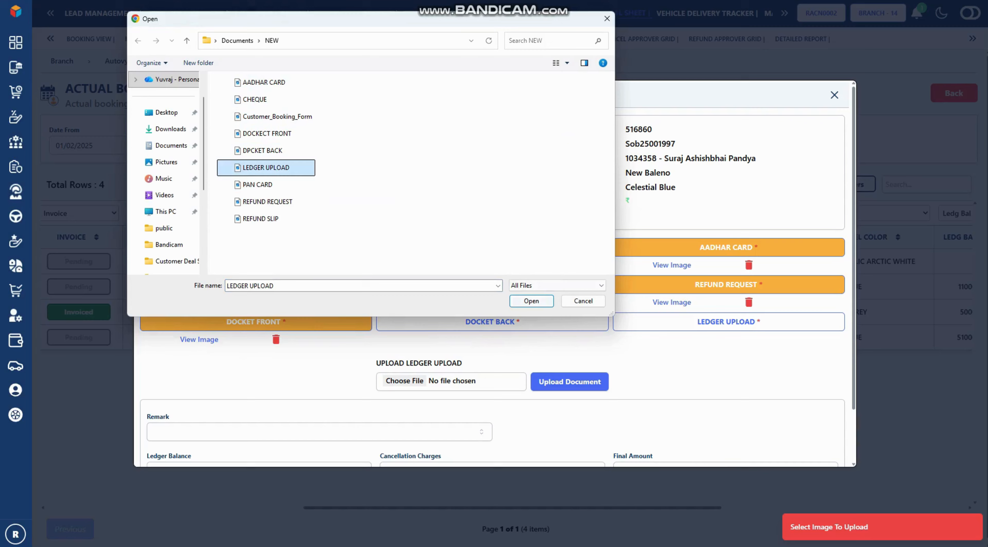
{"action": "left_click", "coordinate": [531, 301]}
{"action": "left_click", "coordinate": [569, 382]}
Upload the DPCKET BACK image
{"action": "left_click", "coordinate": [492, 321]}
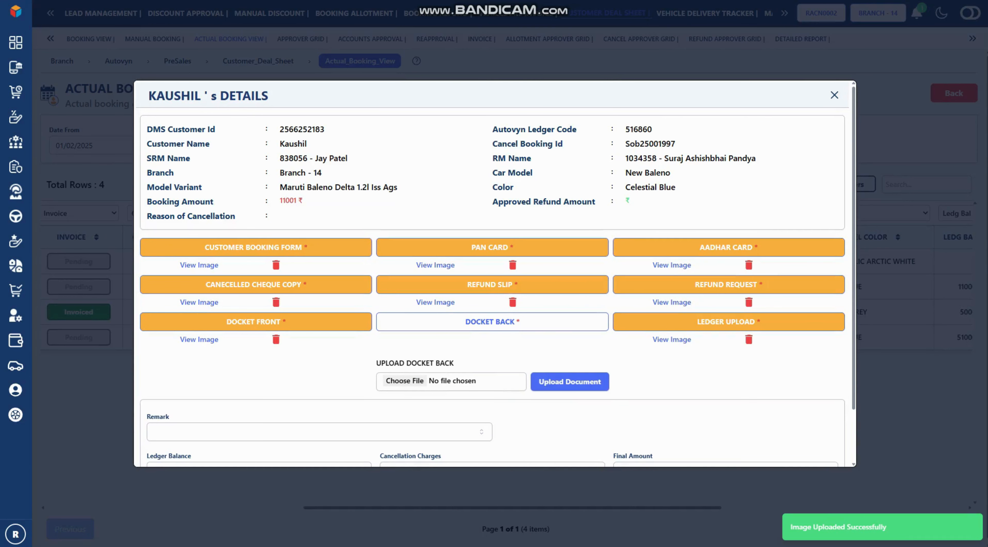
{"action": "left_click", "coordinate": [404, 380]}
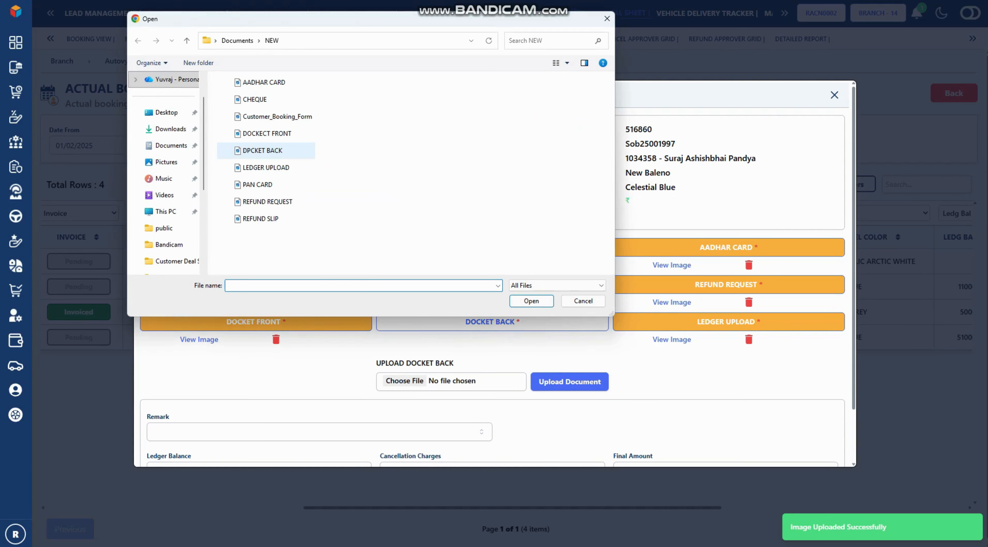
{"action": "left_click", "coordinate": [262, 150]}
{"action": "left_click", "coordinate": [531, 300]}
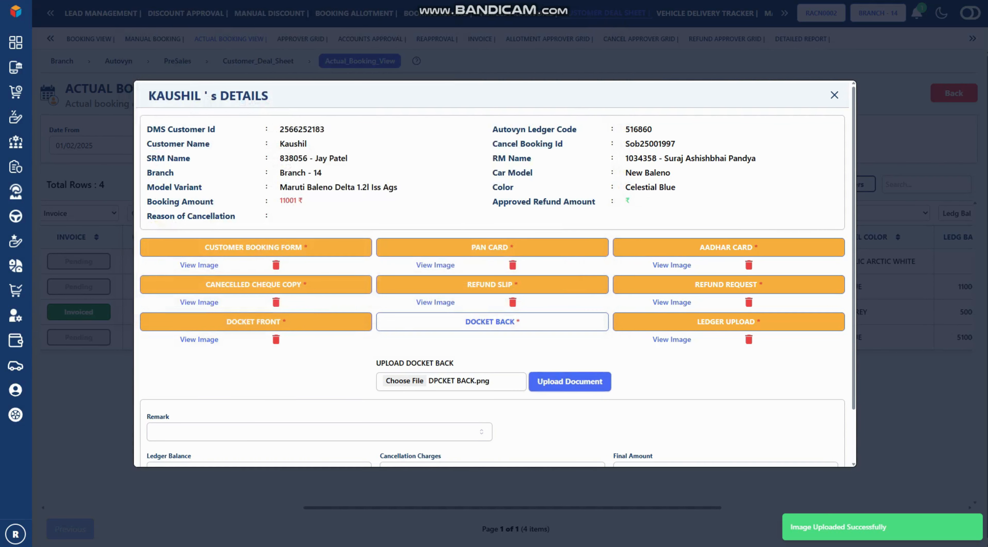
{"action": "left_click", "coordinate": [570, 381]}
Choose remark 'Buying other company car' and change cancellation charges to 340, giving 10660.00
{"action": "scroll", "coordinate": [495, 274], "scroll_direction": "down", "scroll_amount": 2}
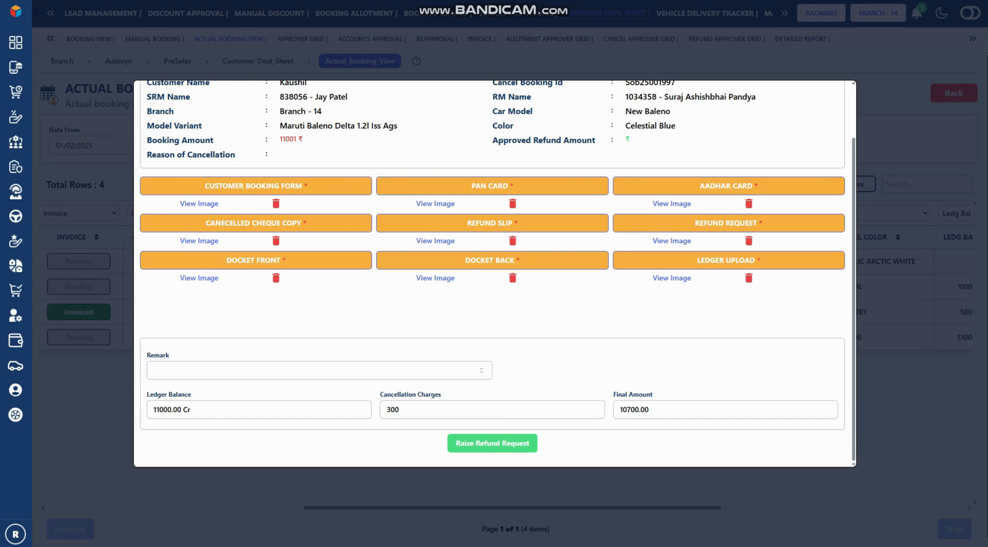
{"action": "left_click", "coordinate": [319, 370]}
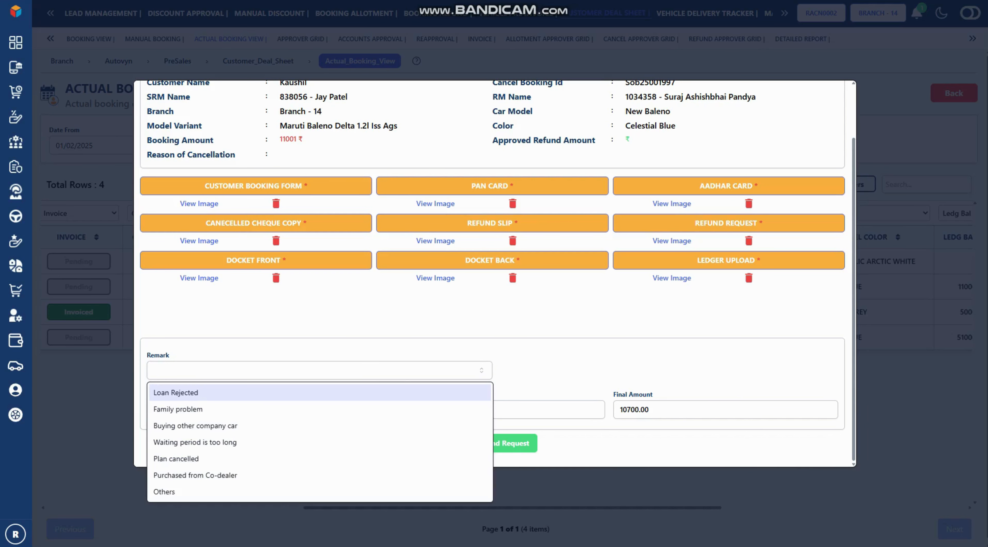
{"action": "left_click", "coordinate": [319, 425]}
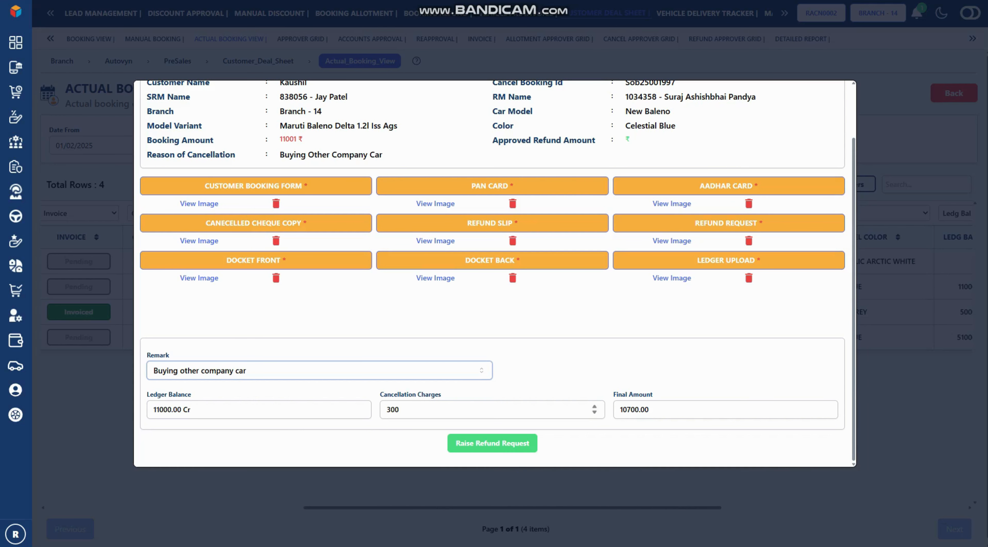
{"action": "left_click", "coordinate": [399, 409]}
{"action": "key", "text": "BackSpace"}
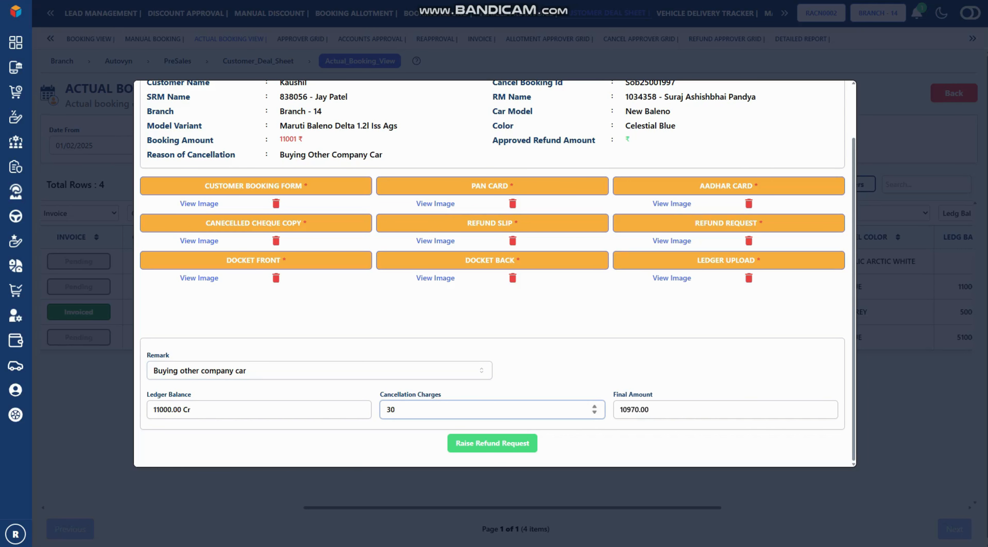
{"action": "type", "text": "0"}
{"action": "key", "text": "BackSpace"}
{"action": "key", "text": "BackSpace"}
{"action": "type", "text": "40"}
Raise the Baleno refund request and acknowledge the success message
{"action": "left_click", "coordinate": [492, 443]}
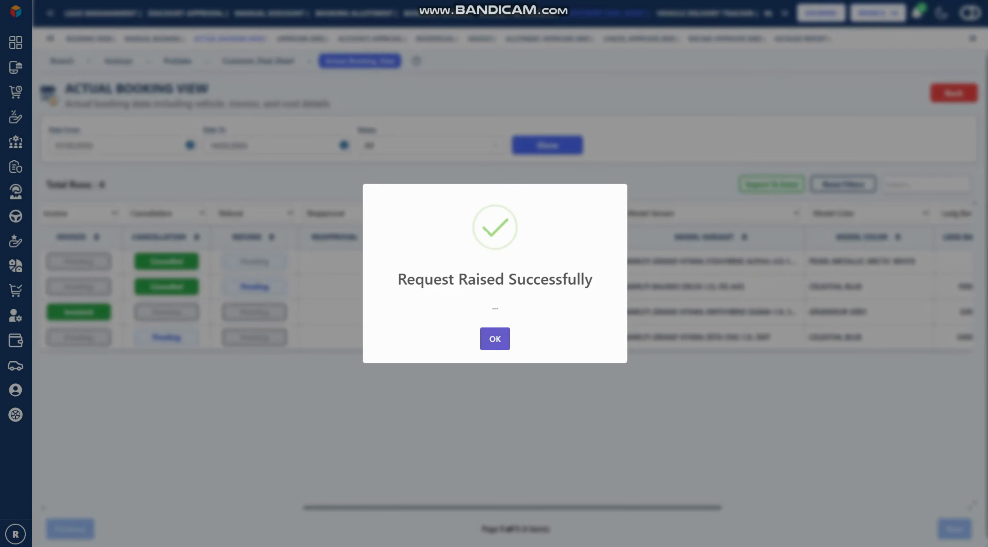
{"action": "left_click", "coordinate": [495, 338]}
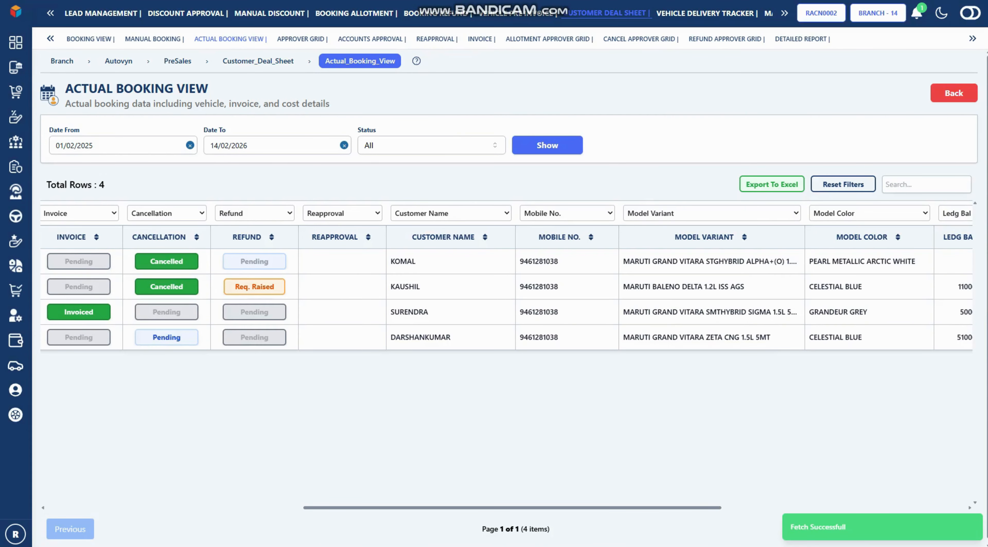
{"action": "scroll", "coordinate": [506, 286], "scroll_direction": "left", "scroll_amount": 10}
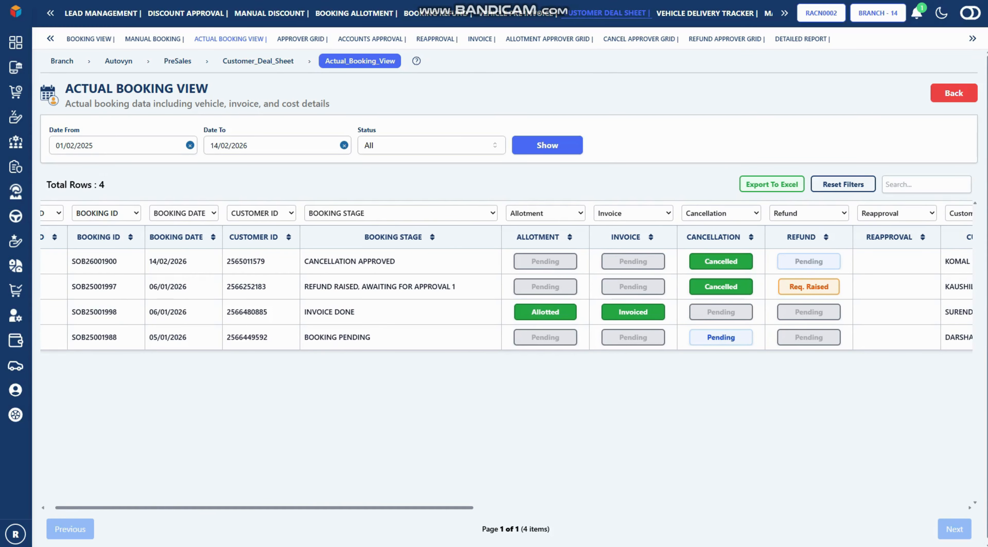
Approve the Baleno refund request (row 228) in the Refund Approver Grid with remark APPROVE
{"action": "left_click", "coordinate": [724, 39]}
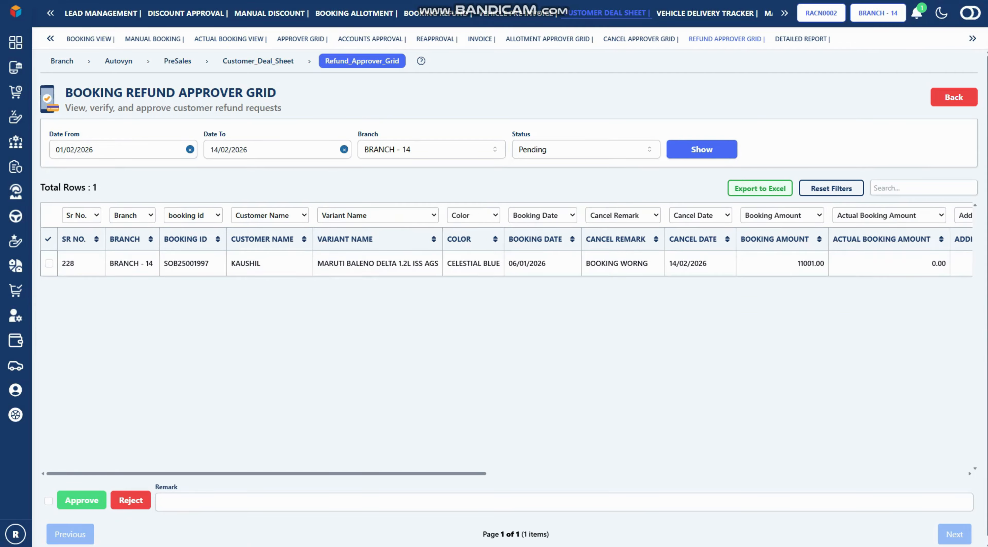
{"action": "scroll", "coordinate": [506, 264], "scroll_direction": "right", "scroll_amount": 2}
{"action": "scroll", "coordinate": [506, 263], "scroll_direction": "left", "scroll_amount": 2}
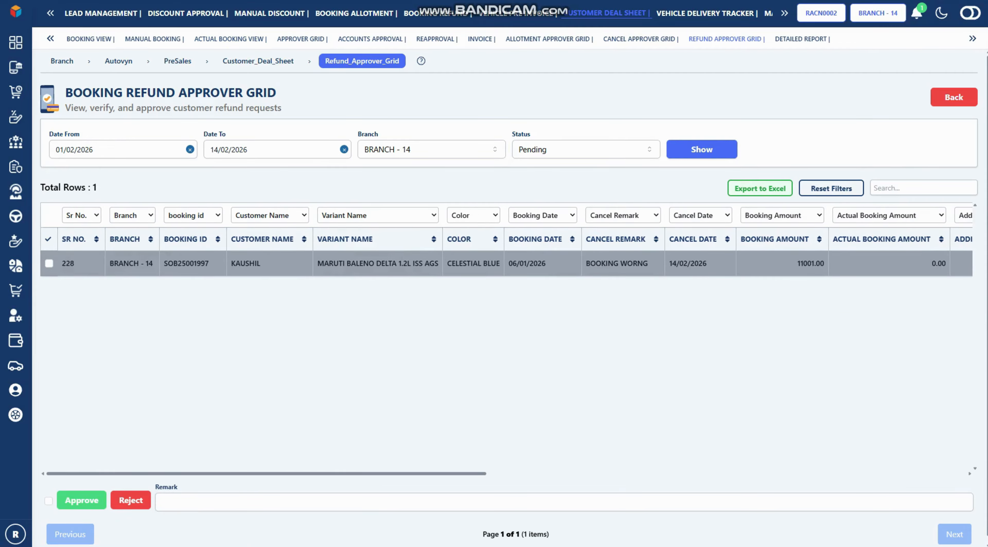
{"action": "left_click", "coordinate": [49, 263]}
{"action": "left_click", "coordinate": [217, 502]}
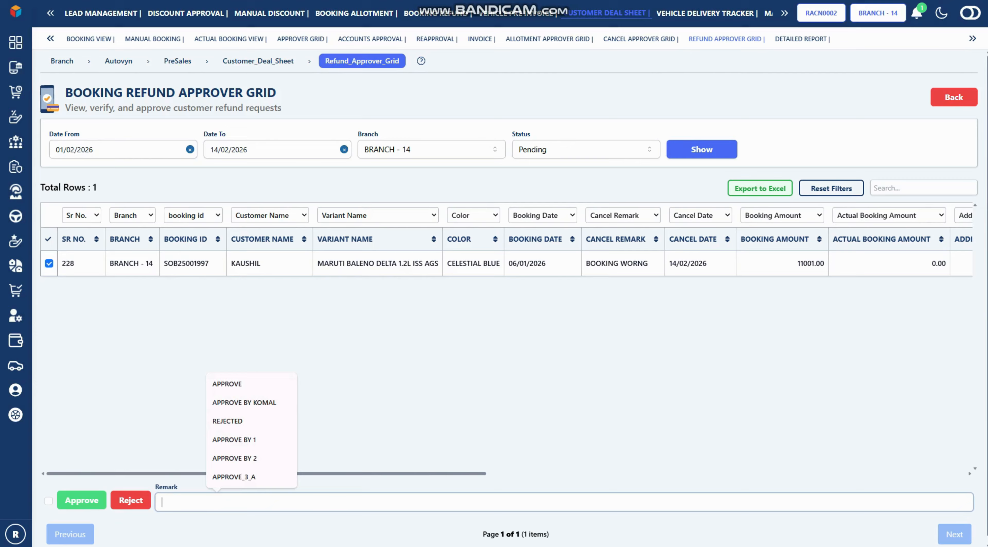
{"action": "left_click", "coordinate": [227, 383]}
{"action": "left_click", "coordinate": [81, 500]}
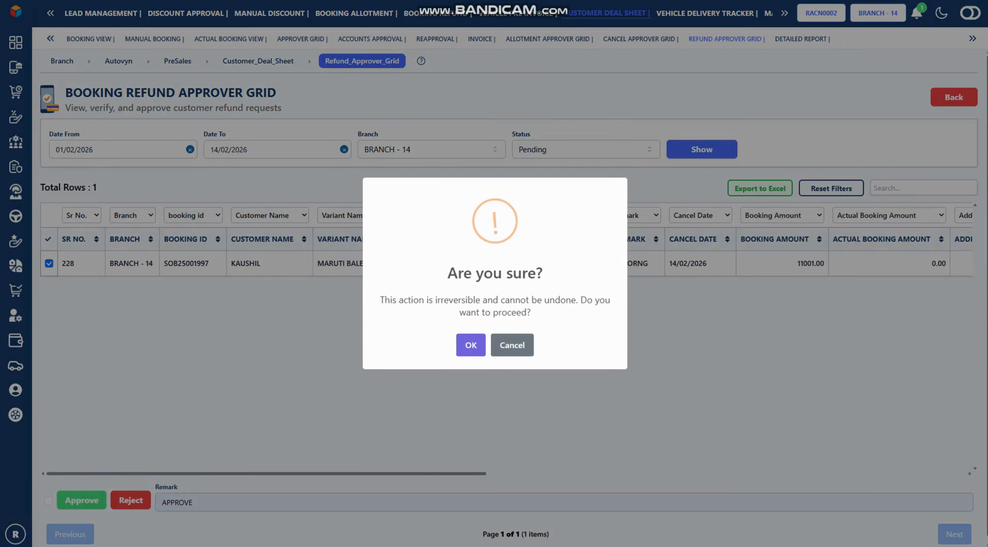
{"action": "key", "text": "Return"}
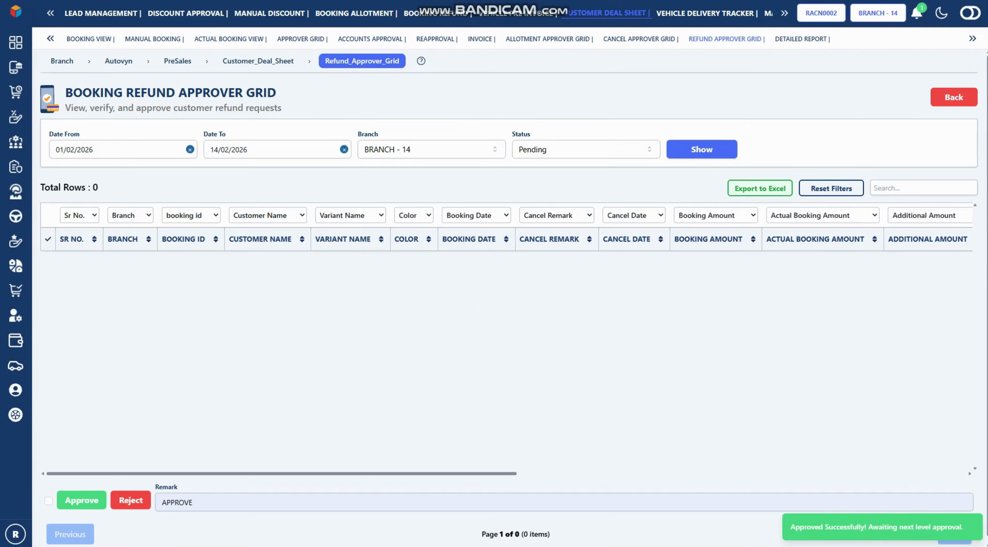
Filter the Refund Approver Grid to Approved refunds
{"action": "left_click", "coordinate": [586, 149]}
{"action": "left_click", "coordinate": [535, 189]}
{"action": "left_click", "coordinate": [701, 149]}
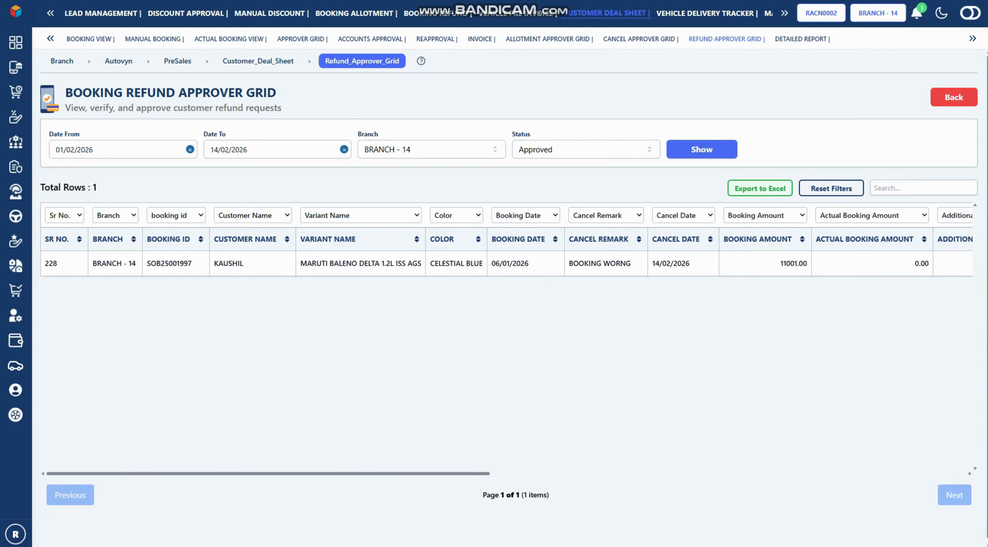
Back in Actual Booking View, set Date From to 01/02/2025 and refresh the booking list
{"action": "left_click", "coordinate": [230, 39]}
{"action": "left_click", "coordinate": [115, 145]}
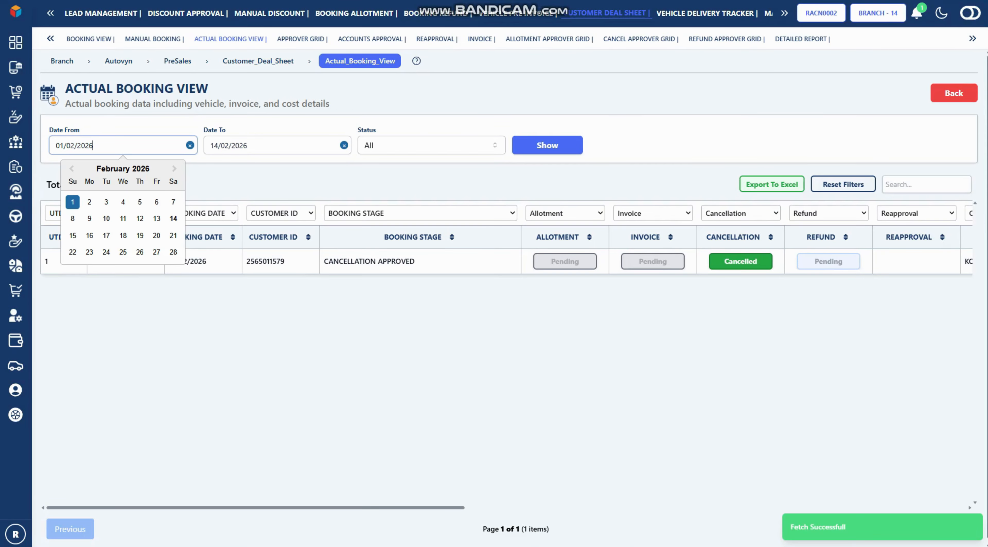
{"action": "key", "text": "BackSpace"}
{"action": "type", "text": "5"}
{"action": "key", "text": "Tab"}
{"action": "key", "text": "Tab"}
{"action": "key", "text": "Tab"}
{"action": "key", "text": "Return"}
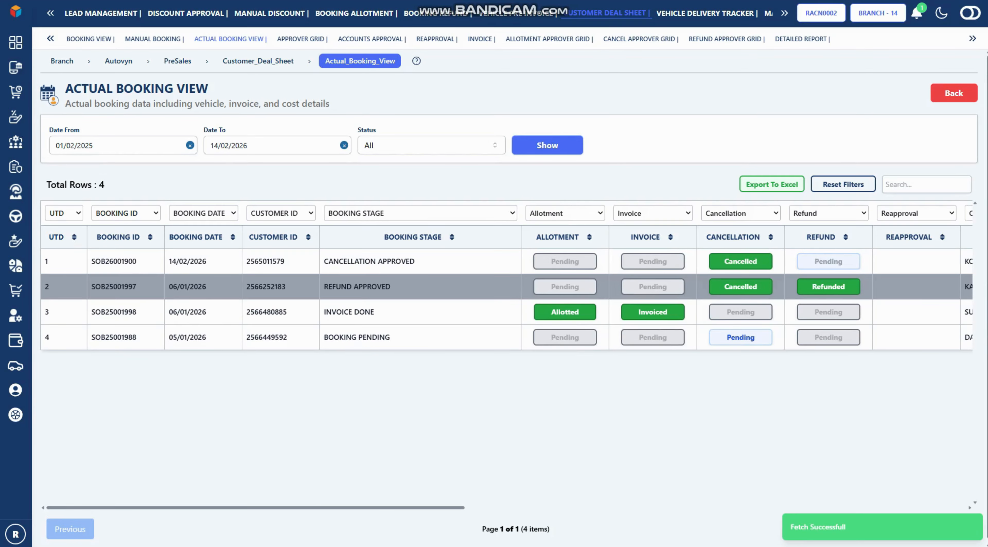
{"action": "scroll", "coordinate": [507, 355], "scroll_direction": "right", "scroll_amount": 6}
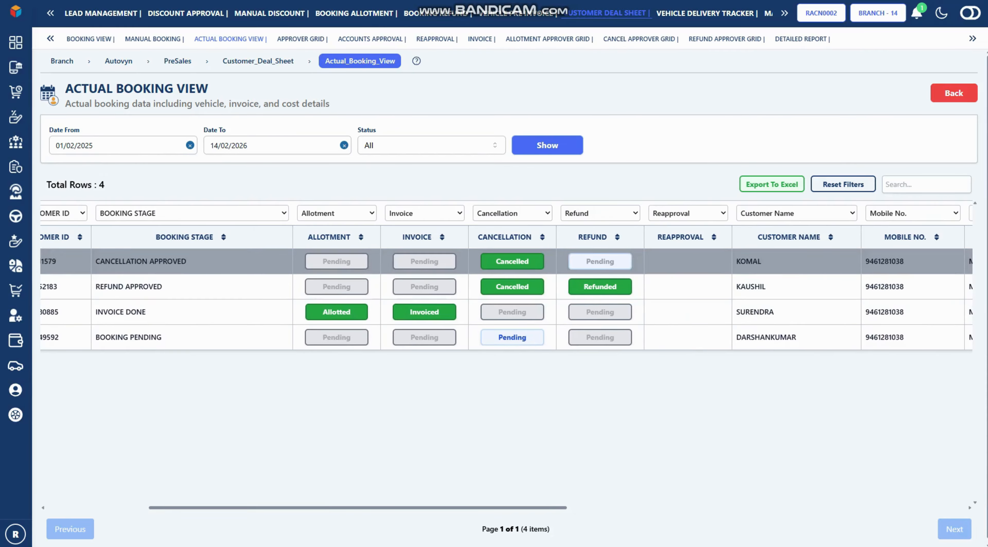
{"action": "left_click", "coordinate": [547, 145]}
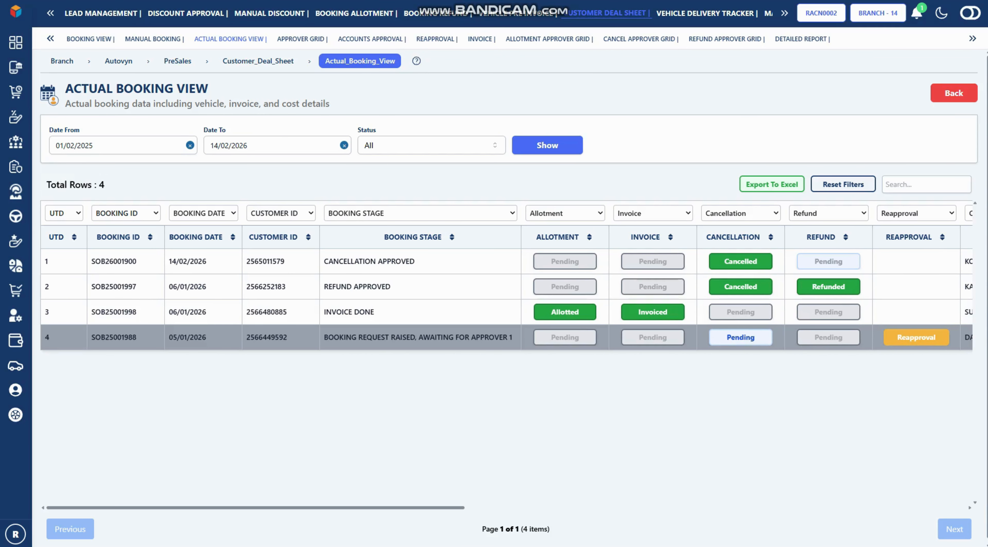
Open reapproval for the Grand Vitara booking and fill in the customer's middle and last name
{"action": "left_click", "coordinate": [916, 337]}
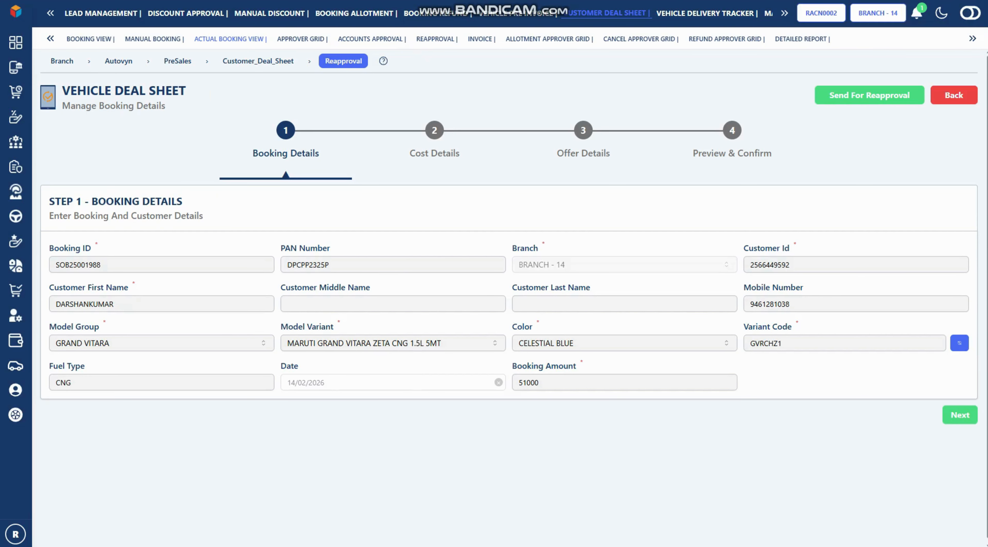
{"action": "left_click", "coordinate": [353, 304]}
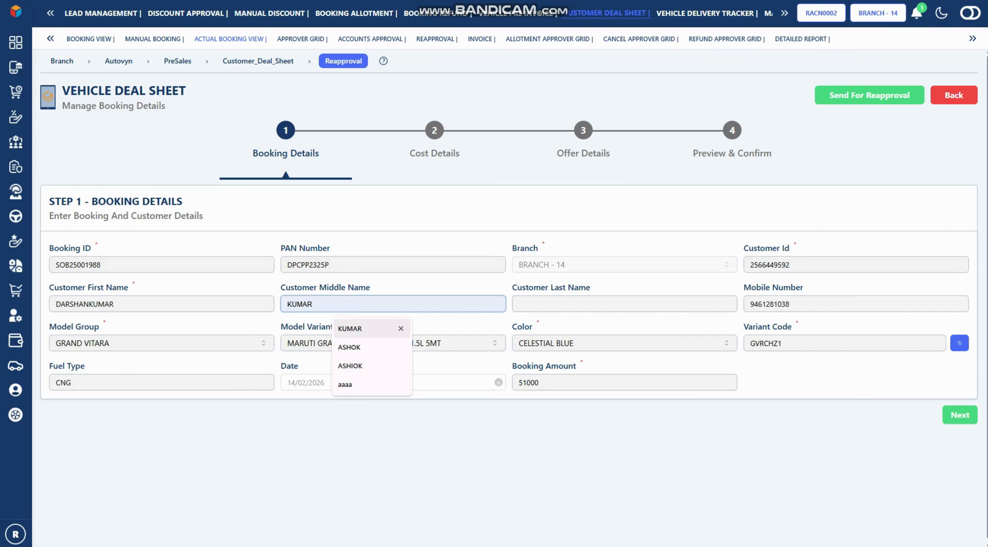
{"action": "key", "text": "Tab"}
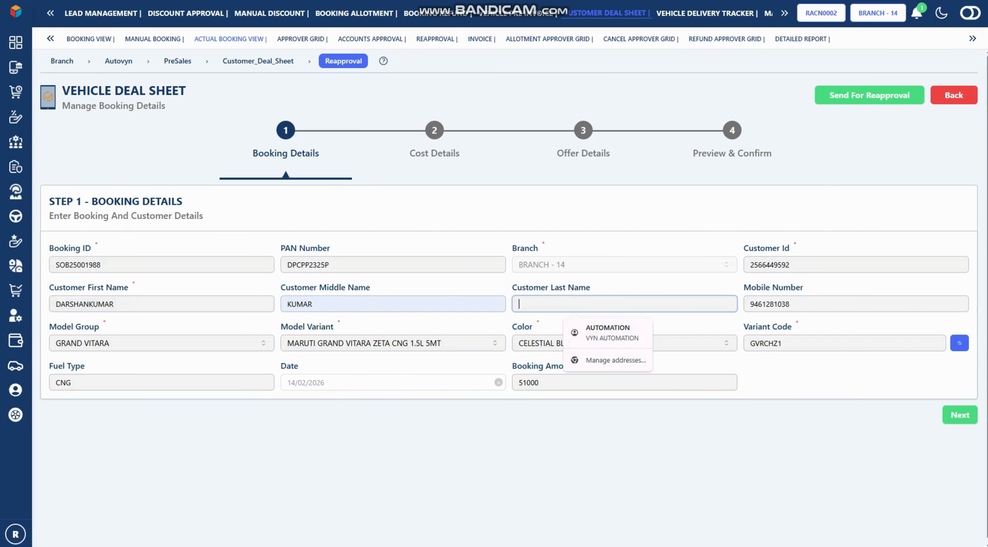
{"action": "type", "text": "SINGH"}
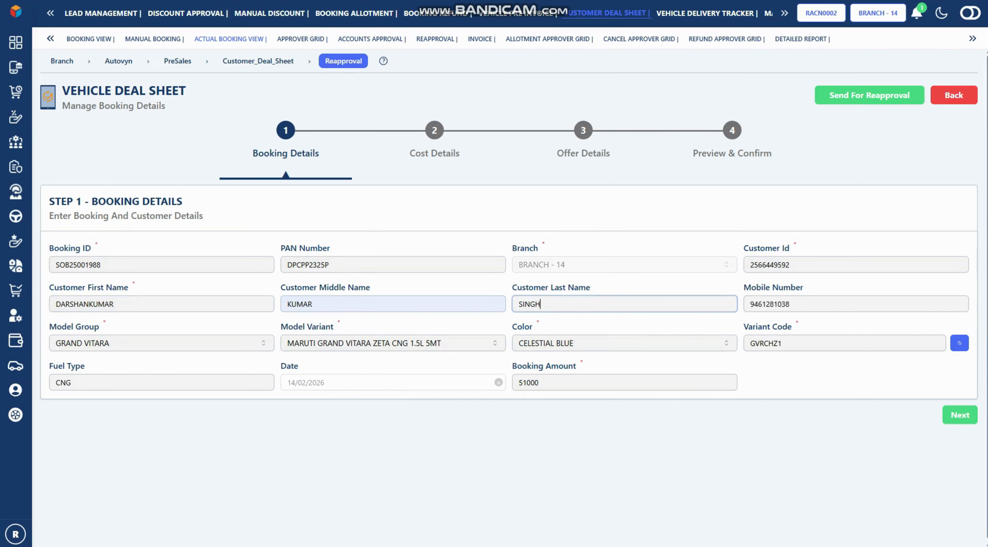
Set insurance Yes (1+3 LONG TERM), RTO tax Yes (CORPORATE) and FASTag fees Yes at 708.00
{"action": "left_click", "coordinate": [959, 415]}
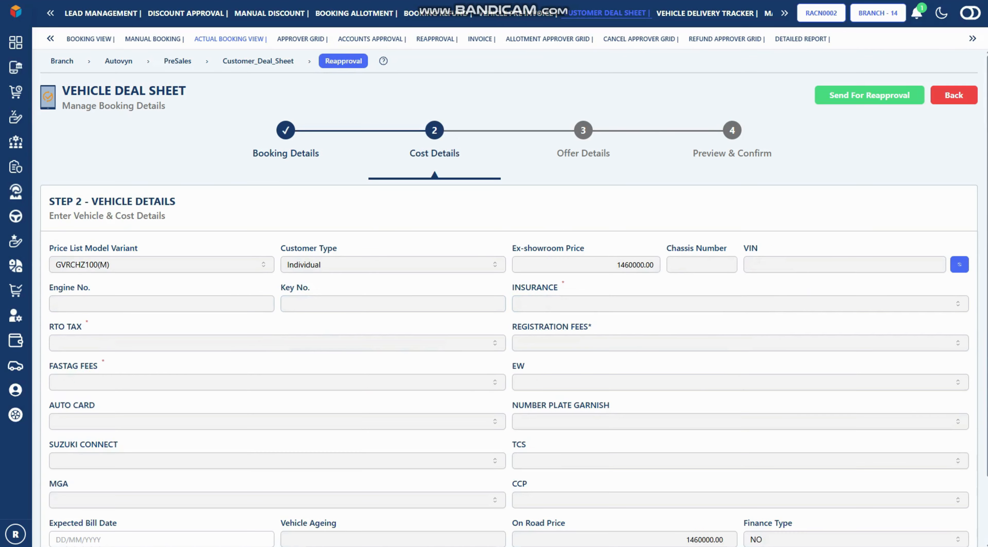
{"action": "scroll", "coordinate": [509, 299], "scroll_direction": "down", "scroll_amount": 1}
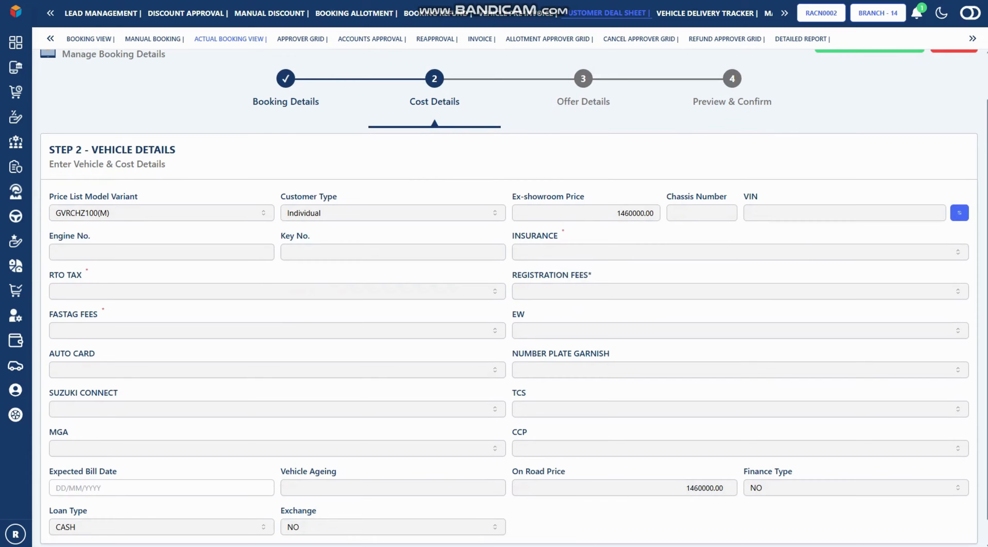
{"action": "left_click", "coordinate": [740, 252]}
{"action": "left_click", "coordinate": [740, 273]}
{"action": "left_click", "coordinate": [855, 252]}
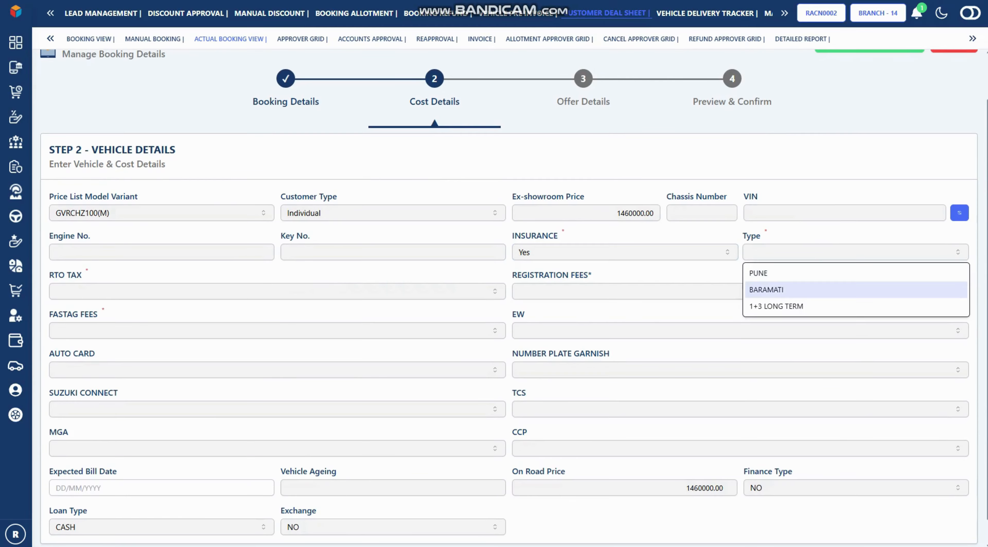
{"action": "left_click", "coordinate": [855, 305]}
{"action": "left_click", "coordinate": [268, 291]}
{"action": "left_click", "coordinate": [268, 312]}
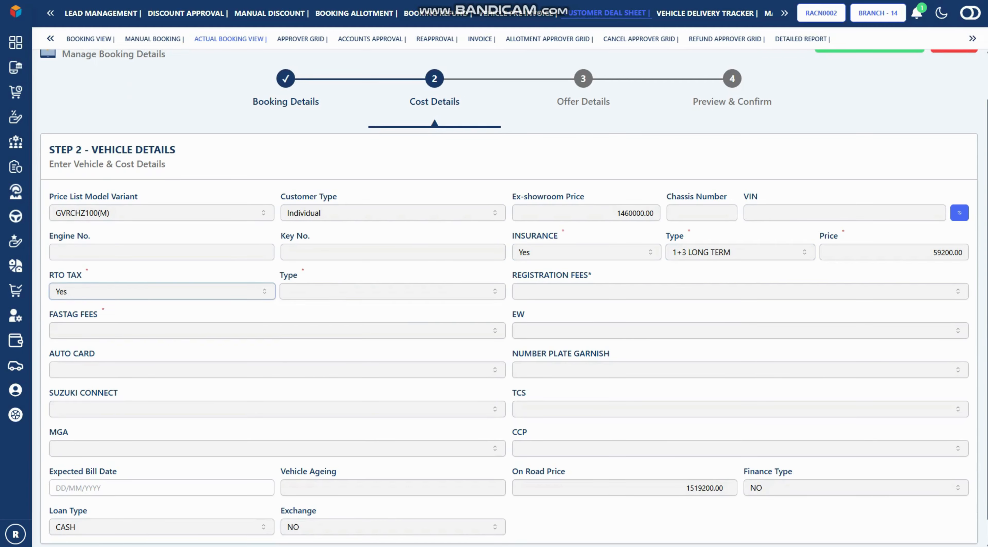
{"action": "left_click", "coordinate": [391, 291]}
{"action": "left_click", "coordinate": [305, 329]}
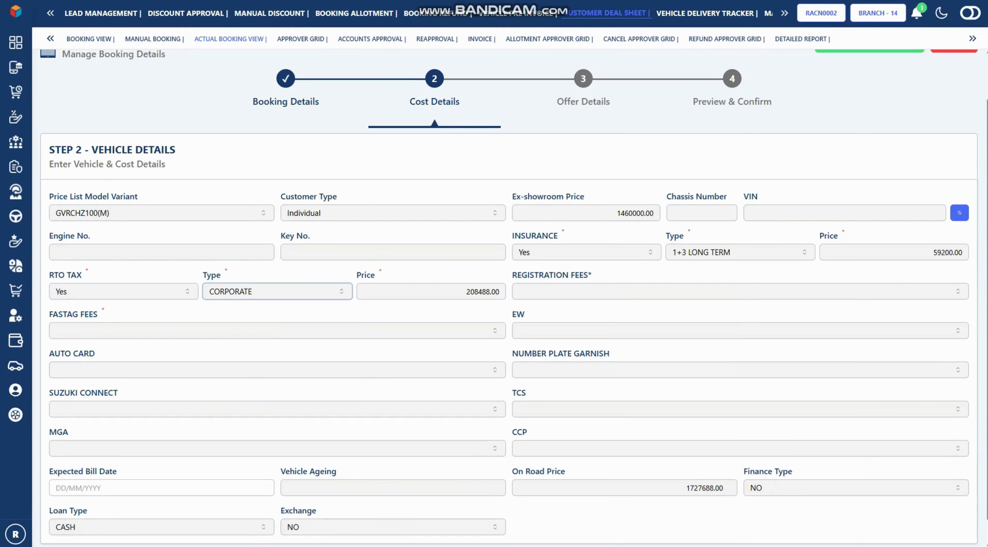
{"action": "left_click", "coordinate": [305, 330]}
{"action": "left_click", "coordinate": [306, 351]}
{"action": "left_click", "coordinate": [337, 330]}
Continue through offer details and preview, then send the booking for reapproval
{"action": "scroll", "coordinate": [338, 330], "scroll_direction": "down", "scroll_amount": 1}
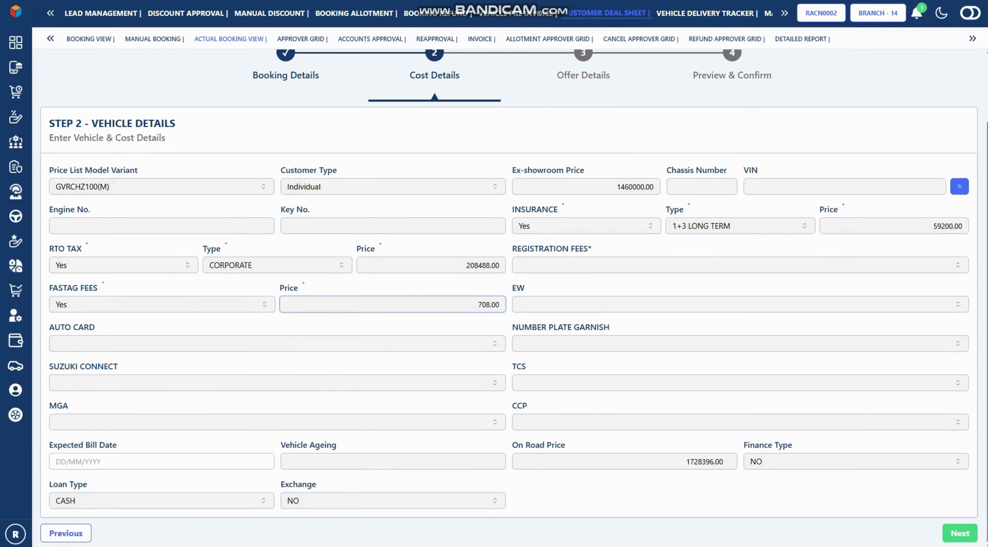
{"action": "scroll", "coordinate": [509, 297], "scroll_direction": "up", "scroll_amount": 3}
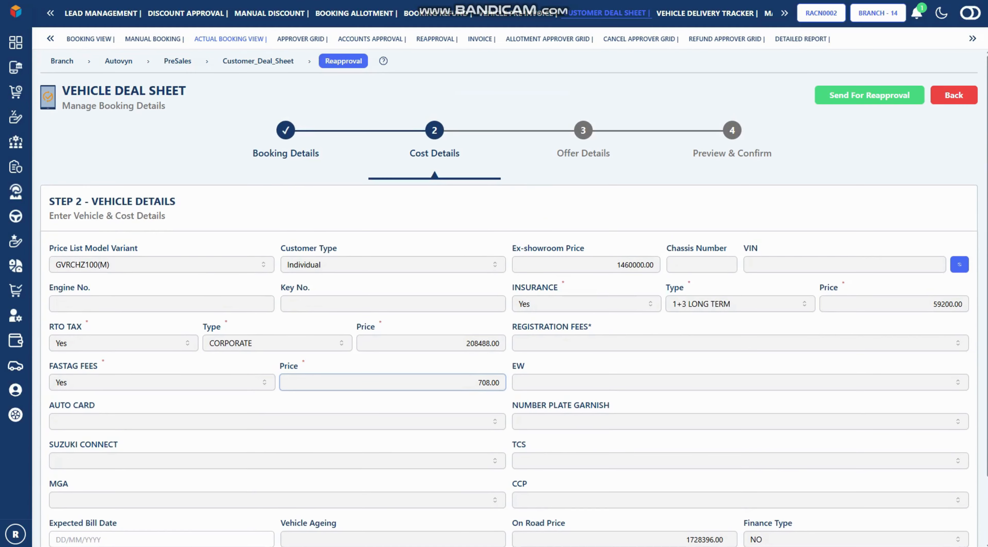
{"action": "left_click", "coordinate": [583, 131]}
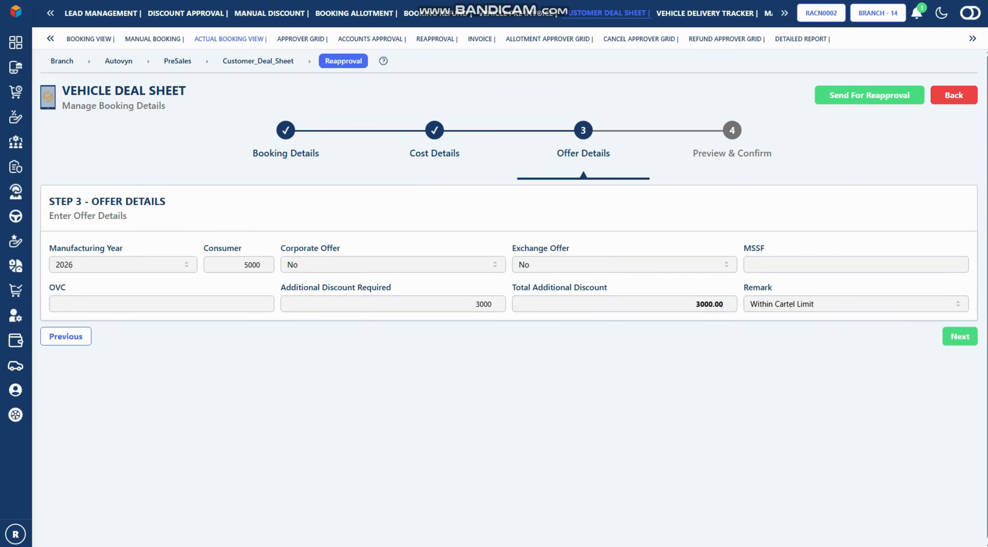
{"action": "left_click", "coordinate": [732, 130]}
{"action": "left_click", "coordinate": [869, 95]}
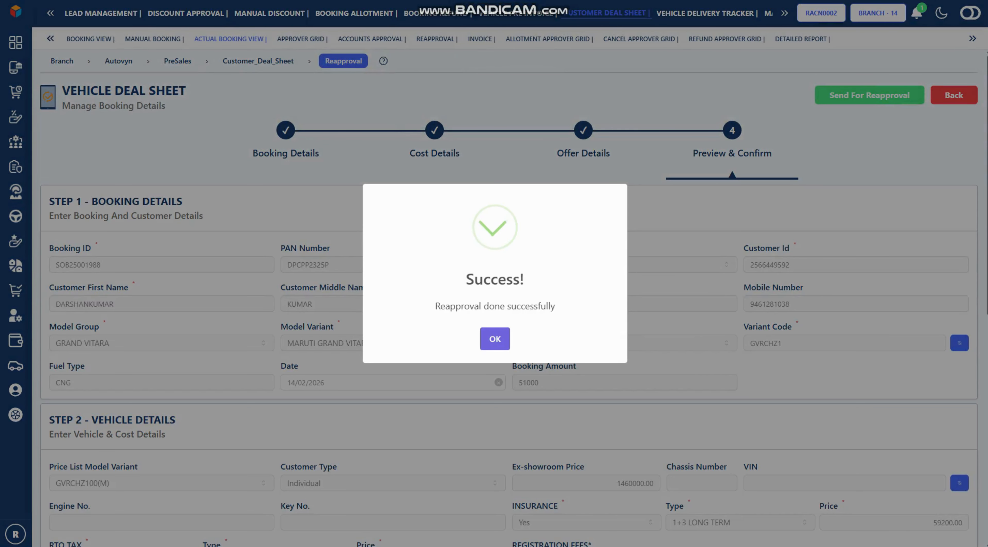
Dismiss the success message and reload bookings with the From date year ending in 5
{"action": "left_click", "coordinate": [495, 338]}
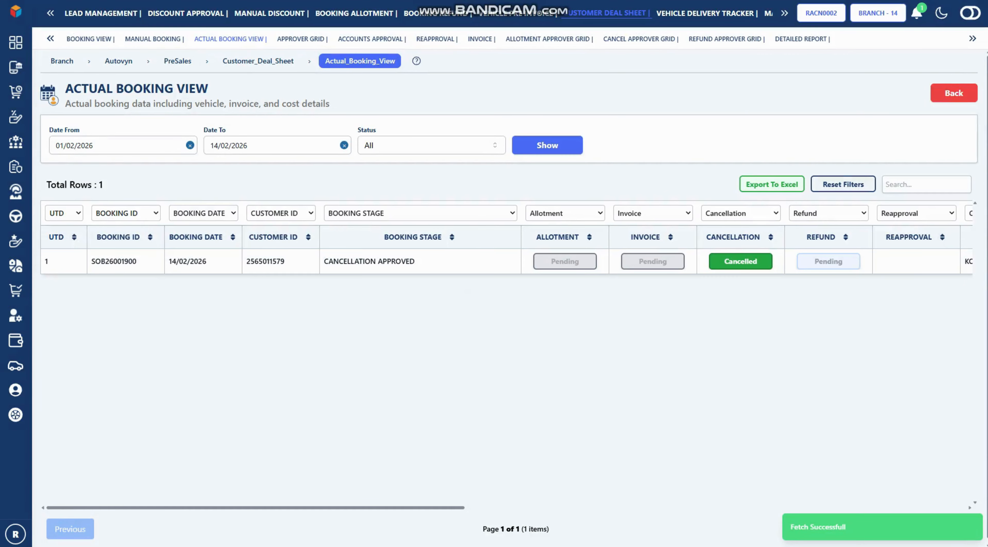
{"action": "left_click", "coordinate": [122, 145]}
{"action": "key", "text": "BackSpace"}
{"action": "type", "text": "5"}
{"action": "key", "text": "Tab"}
{"action": "key", "text": "Tab"}
{"action": "key", "text": "Tab"}
{"action": "key", "text": "Return"}
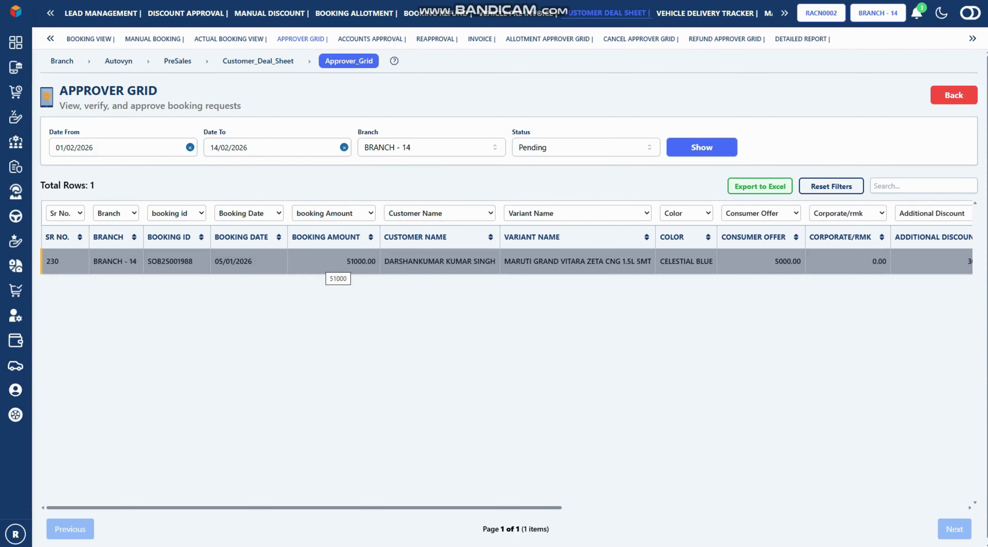
Open the pending Grand Vitara booking's comparison and set its remark to APPROVE
{"action": "left_click", "coordinate": [326, 262]}
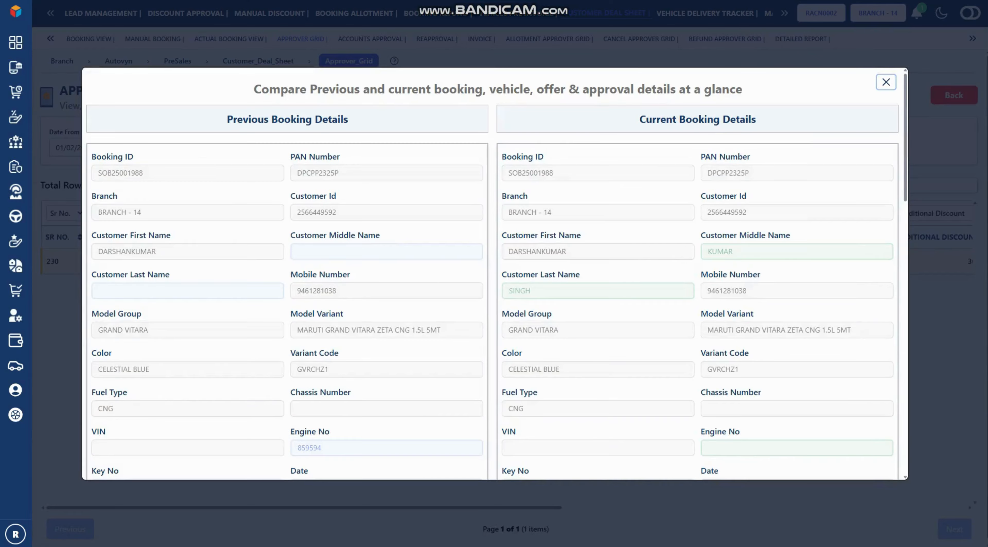
{"action": "scroll", "coordinate": [494, 273], "scroll_direction": "down", "scroll_amount": 1}
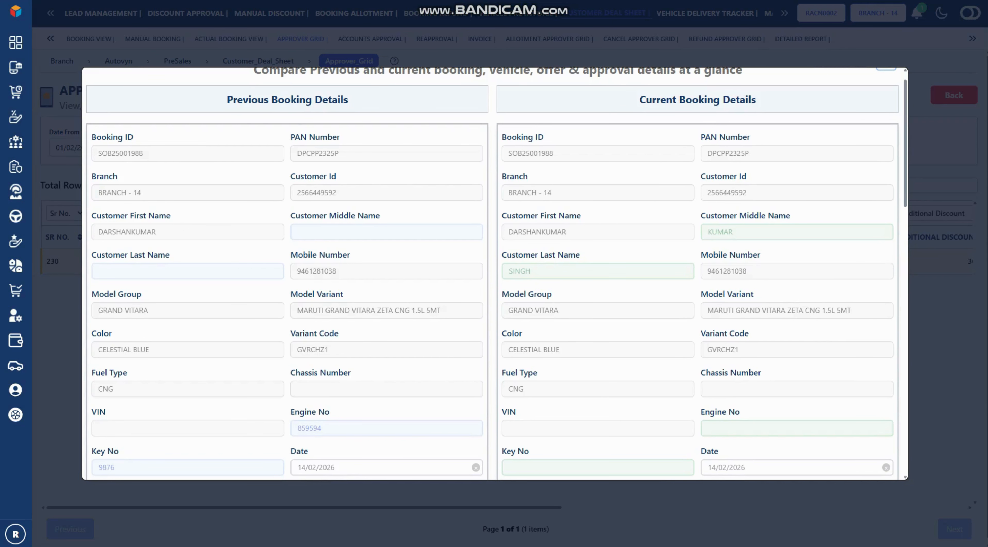
{"action": "scroll", "coordinate": [495, 273], "scroll_direction": "down", "scroll_amount": 10}
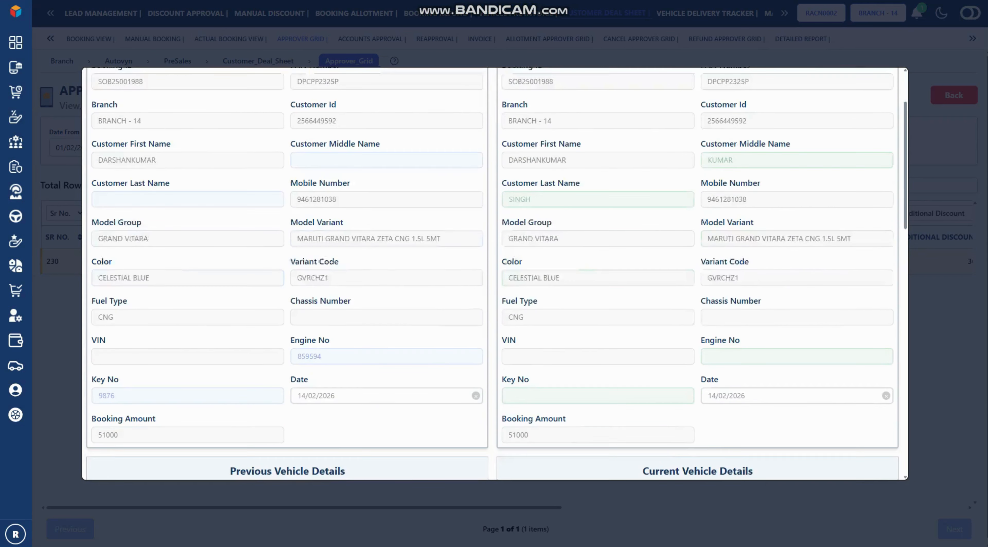
{"action": "scroll", "coordinate": [494, 273], "scroll_direction": "down", "scroll_amount": 10}
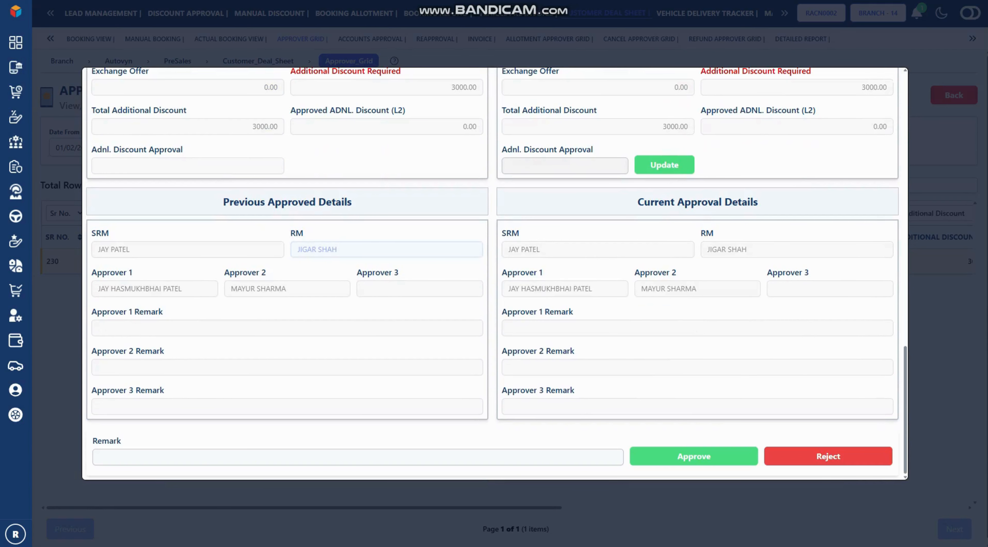
{"action": "left_click", "coordinate": [154, 456]}
{"action": "left_click", "coordinate": [165, 339]}
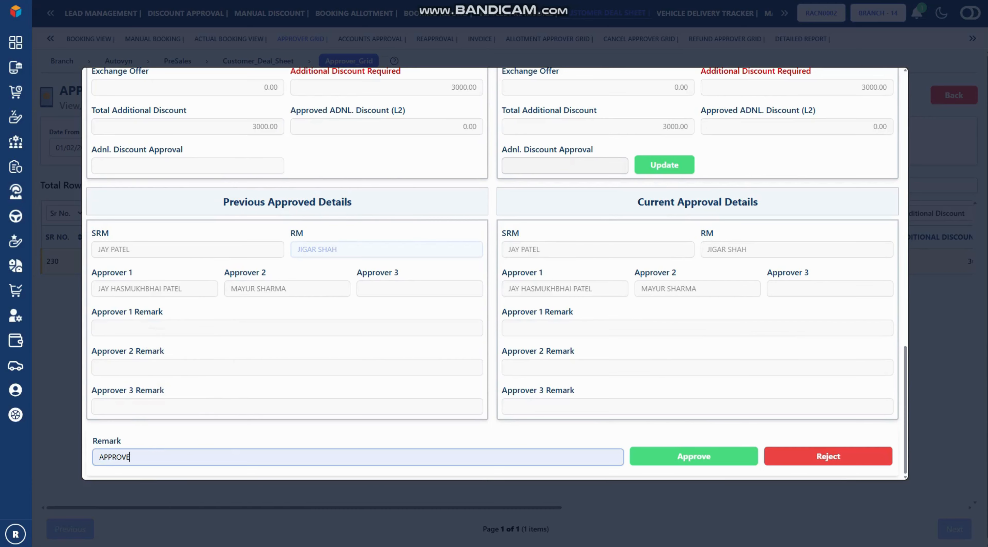
Approve the booking and send it on to ACCOUNTS as the next approver
{"action": "left_click", "coordinate": [694, 456]}
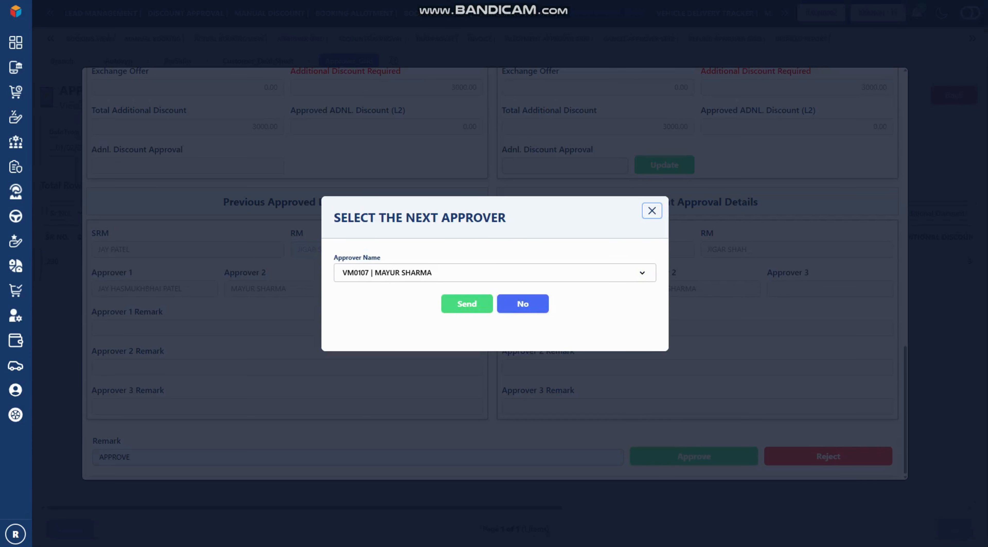
{"action": "left_click", "coordinate": [495, 272]}
{"action": "left_click", "coordinate": [460, 333]}
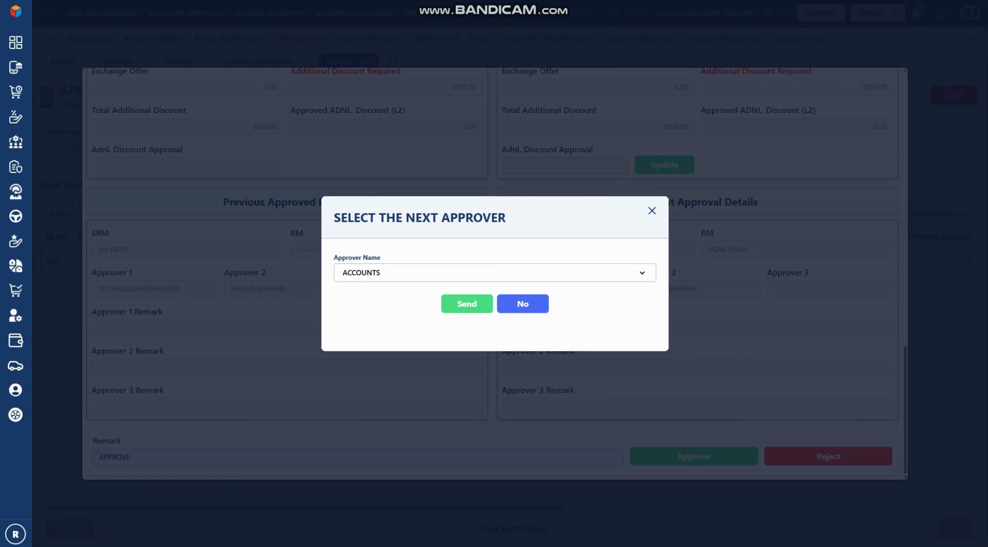
{"action": "left_click", "coordinate": [466, 304]}
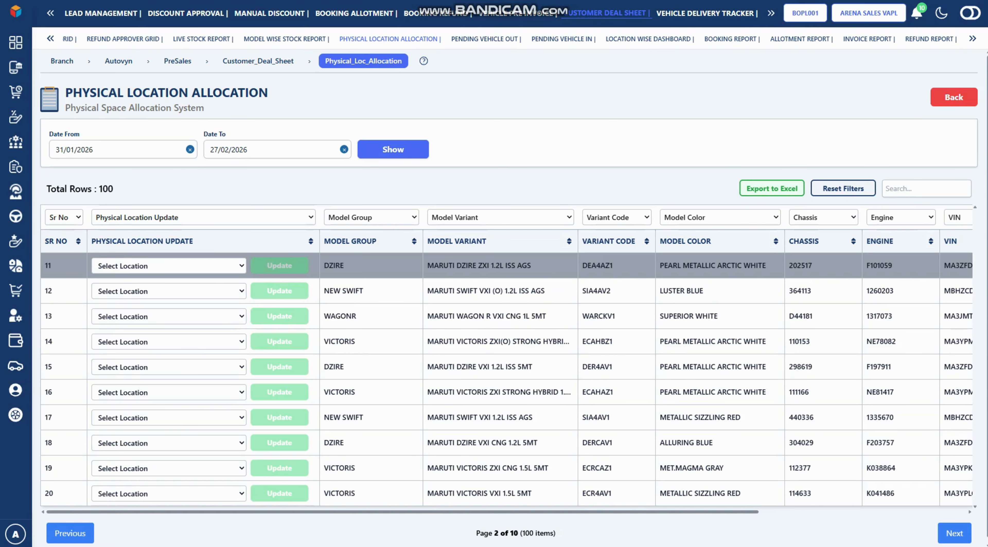
Assign VAPL SALES GODOWN-2 as the row 11 Dzire ZXI AGS location and update it
{"action": "left_click", "coordinate": [169, 266]}
{"action": "key", "text": "Down"}
{"action": "key", "text": "Down"}
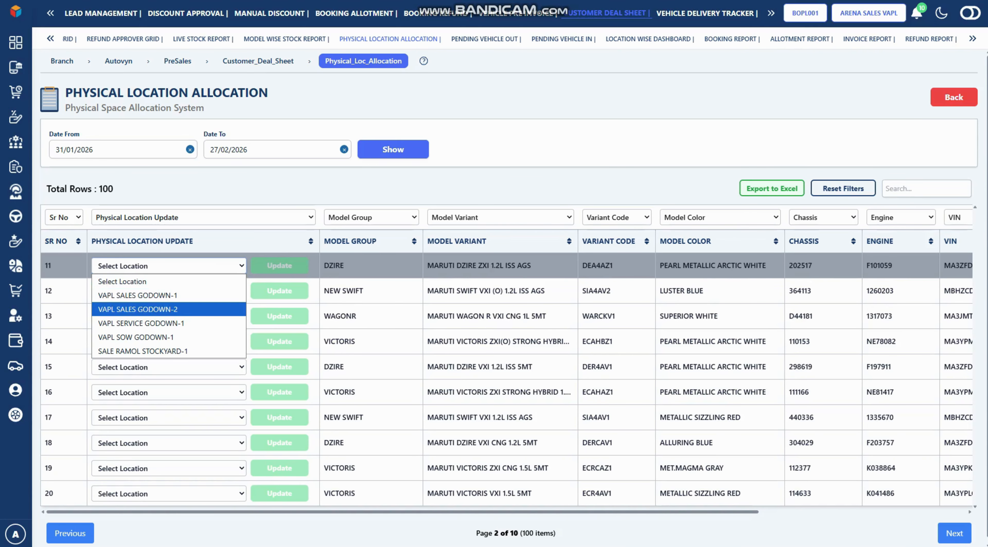
{"action": "key", "text": "Return"}
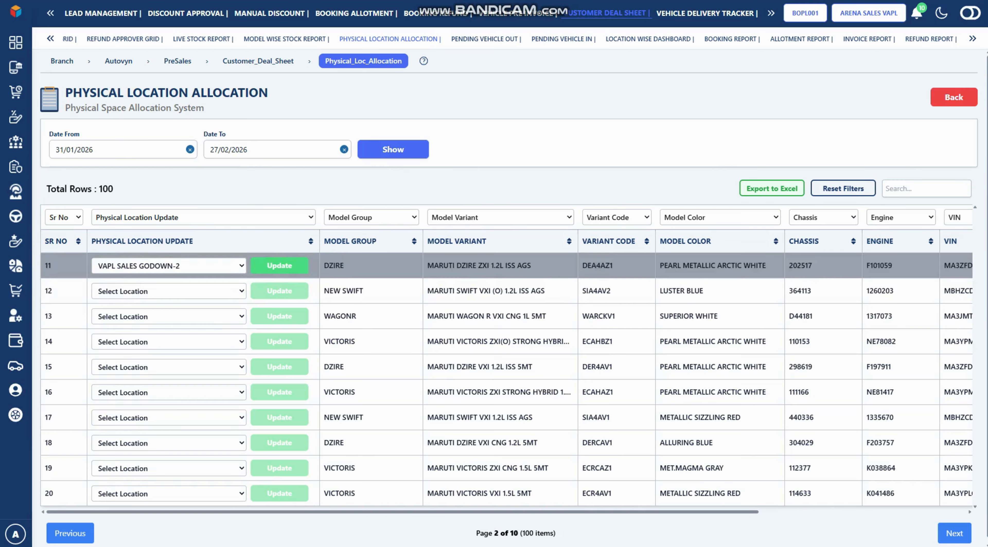
{"action": "left_click", "coordinate": [279, 265]}
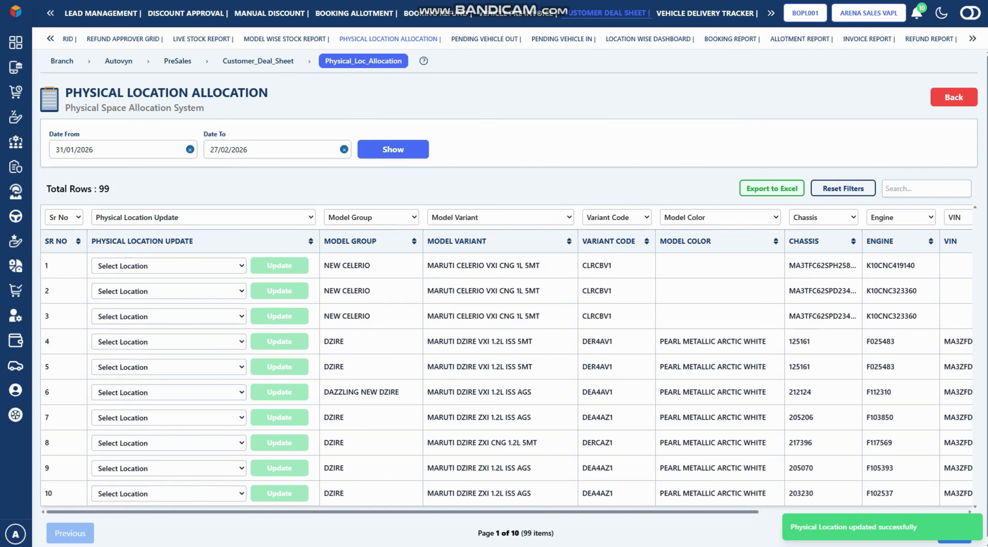
{"action": "left_click", "coordinate": [926, 188]}
Return to Actual Booking View, change the Date From year's last digit to 6, and reload
{"action": "left_click", "coordinate": [561, 39]}
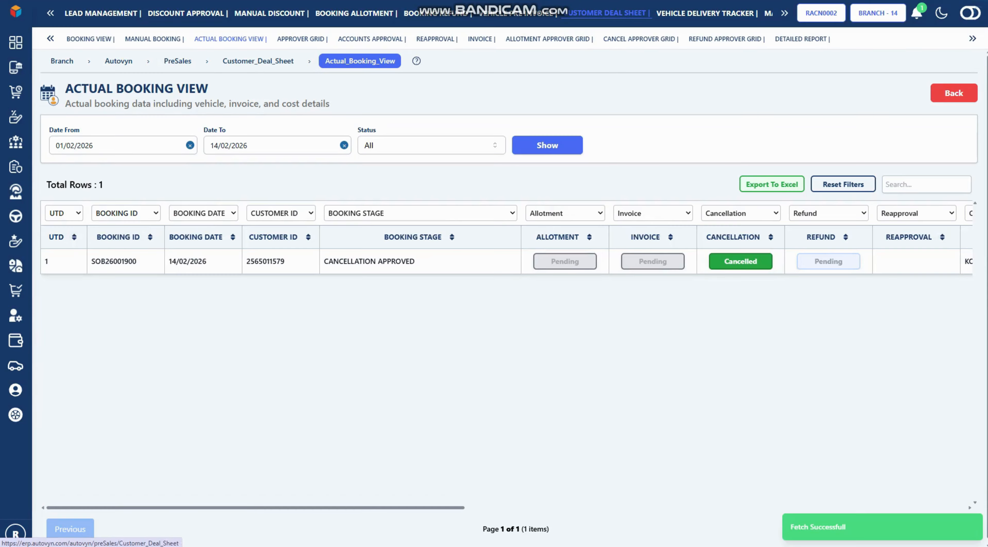
{"action": "left_click", "coordinate": [91, 145]}
{"action": "key", "text": "BackSpace"}
{"action": "type", "text": "6"}
{"action": "key", "text": "Tab"}
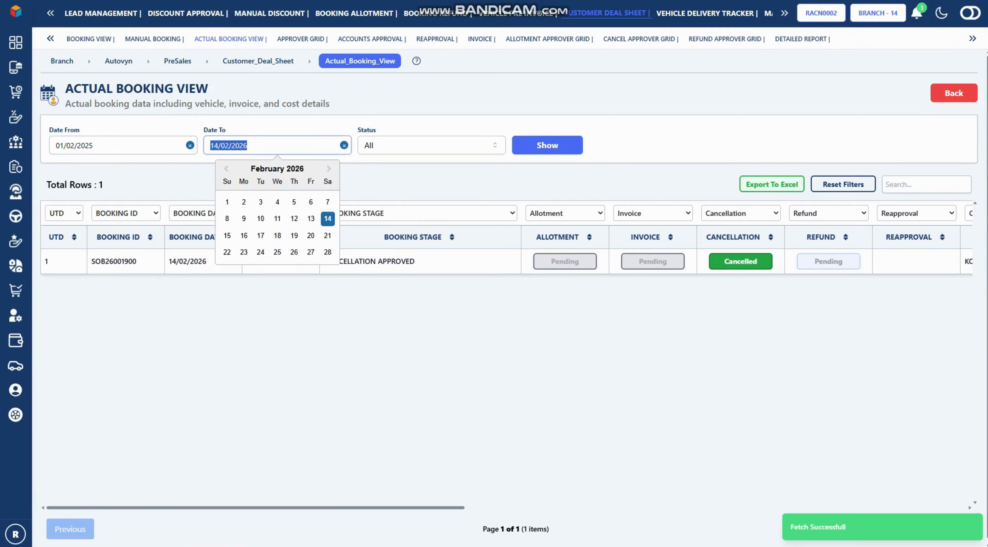
{"action": "key", "text": "Tab"}
{"action": "key", "text": "Tab"}
{"action": "key", "text": "Return"}
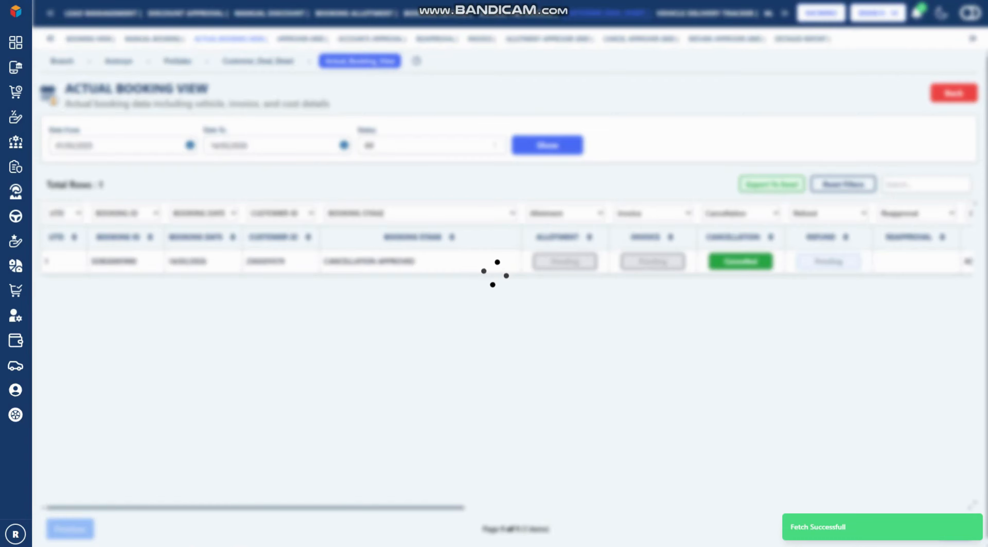